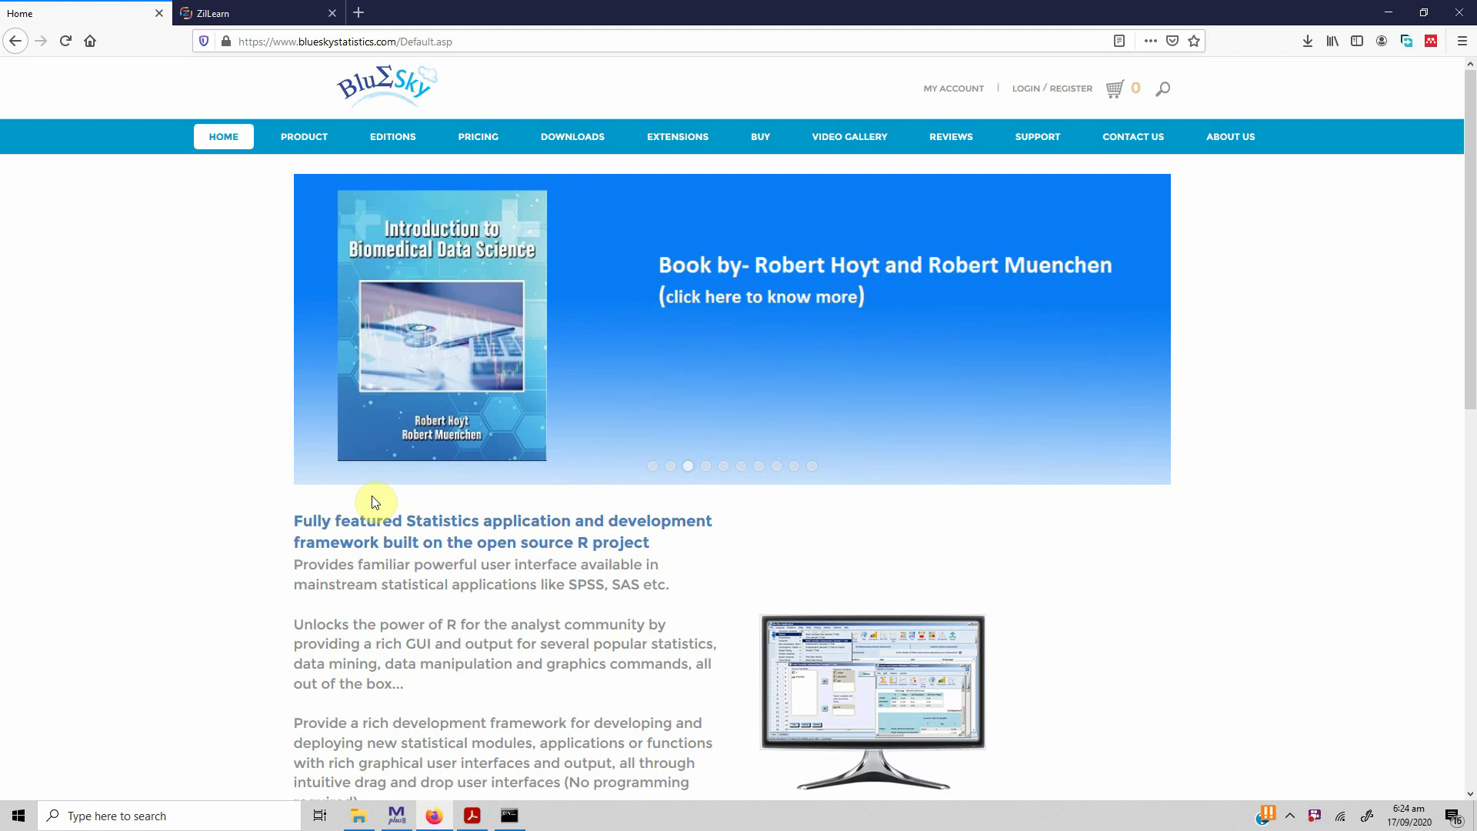
Review the BlueSky Statistics home page and its User's Guide banner, and open the site's Downloads page
scroll(854, 726, "down", 3)
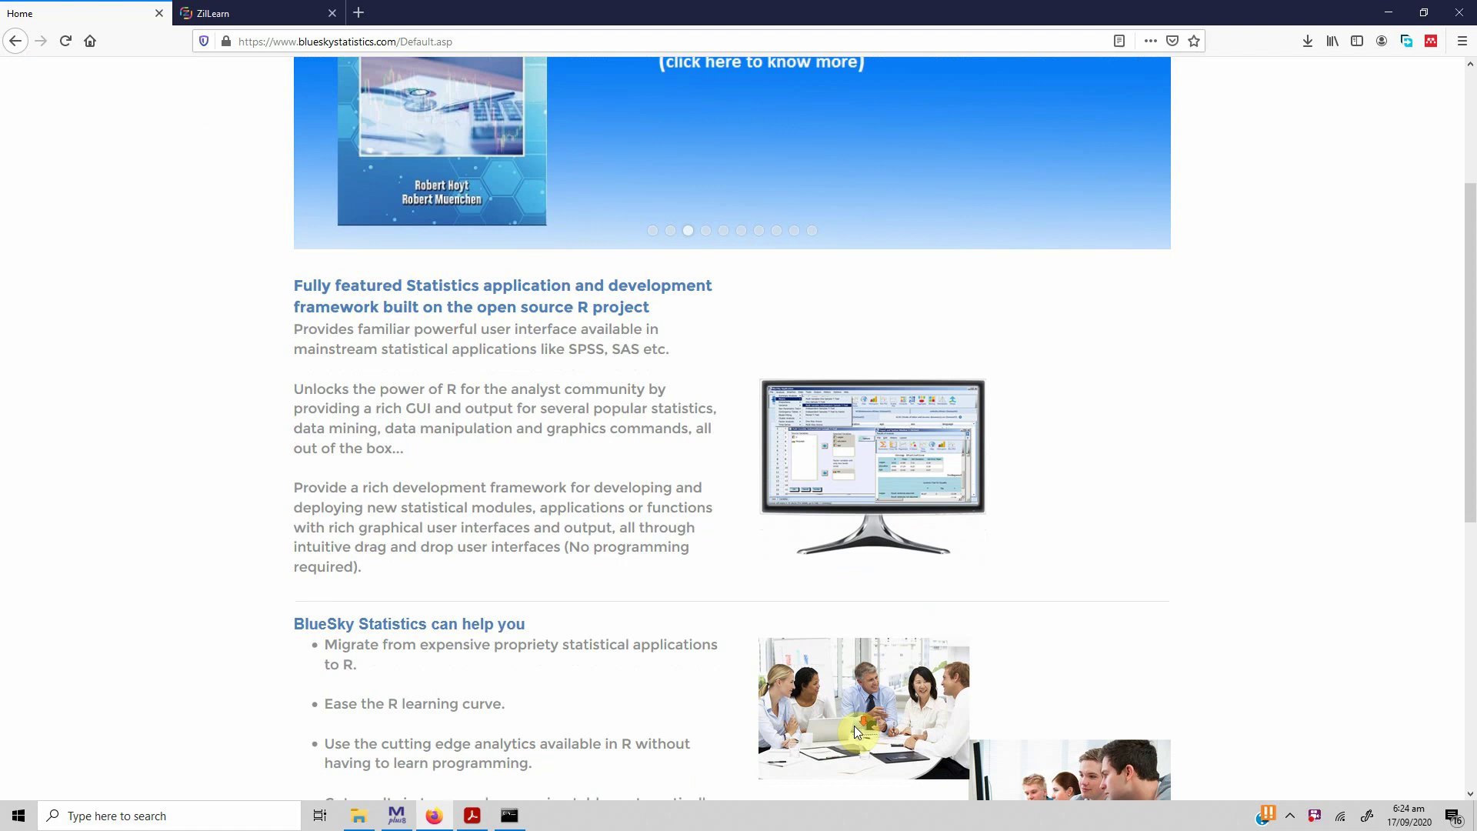
scroll(626, 528, "down", 7)
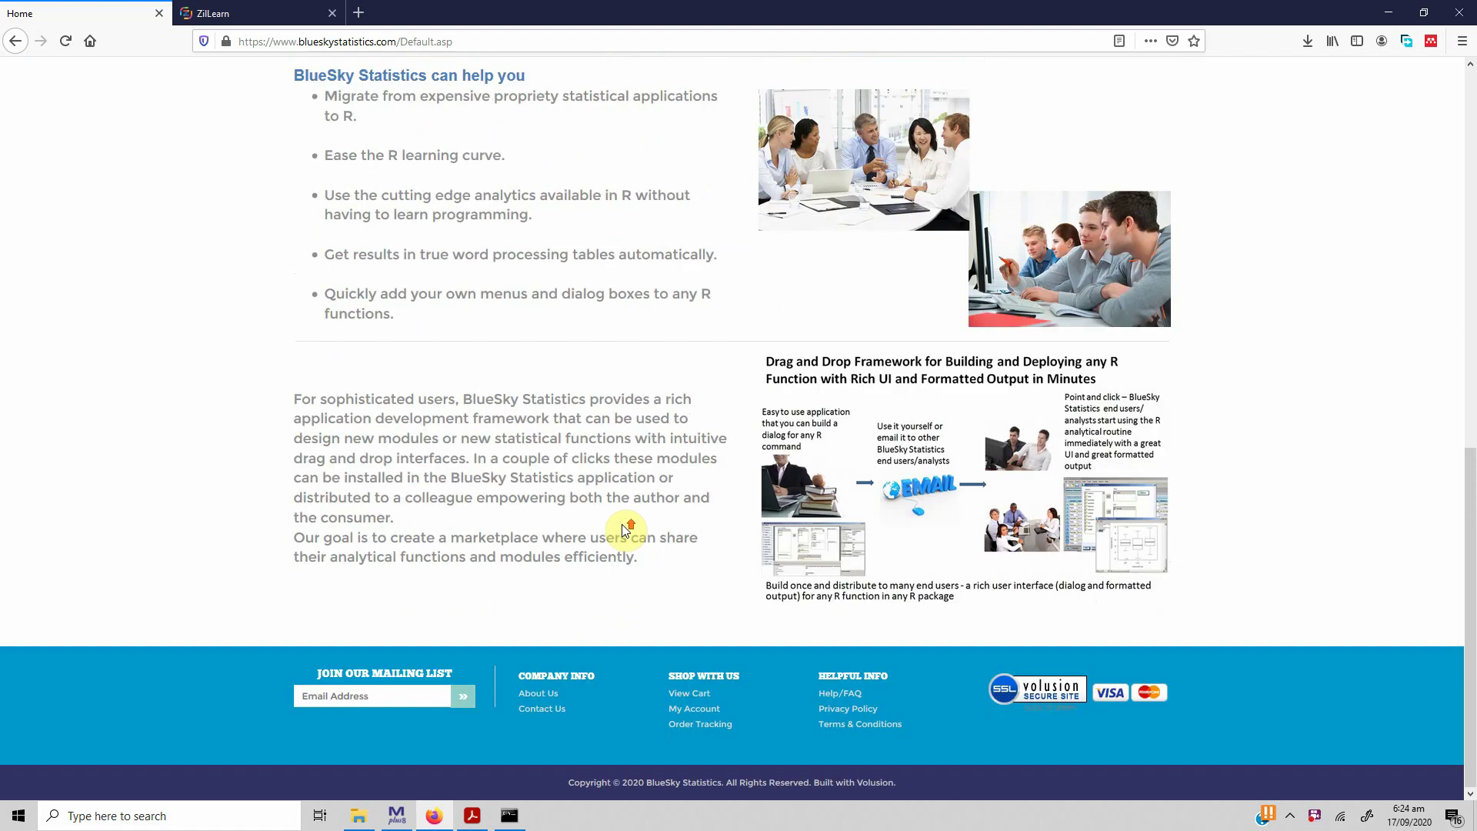
scroll(627, 529, "up", 7)
scroll(626, 528, "up", 3)
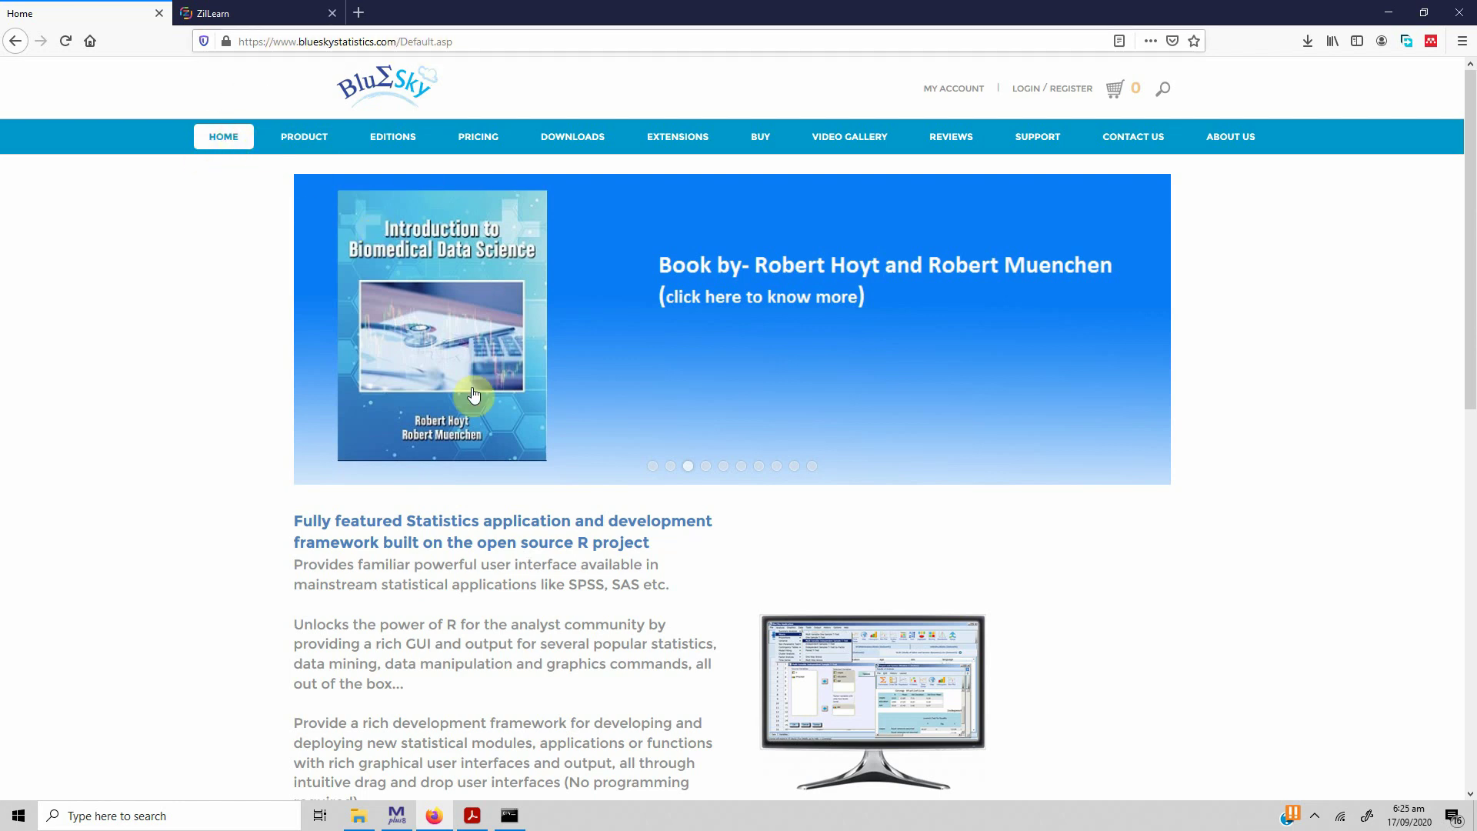
left_click(652, 466)
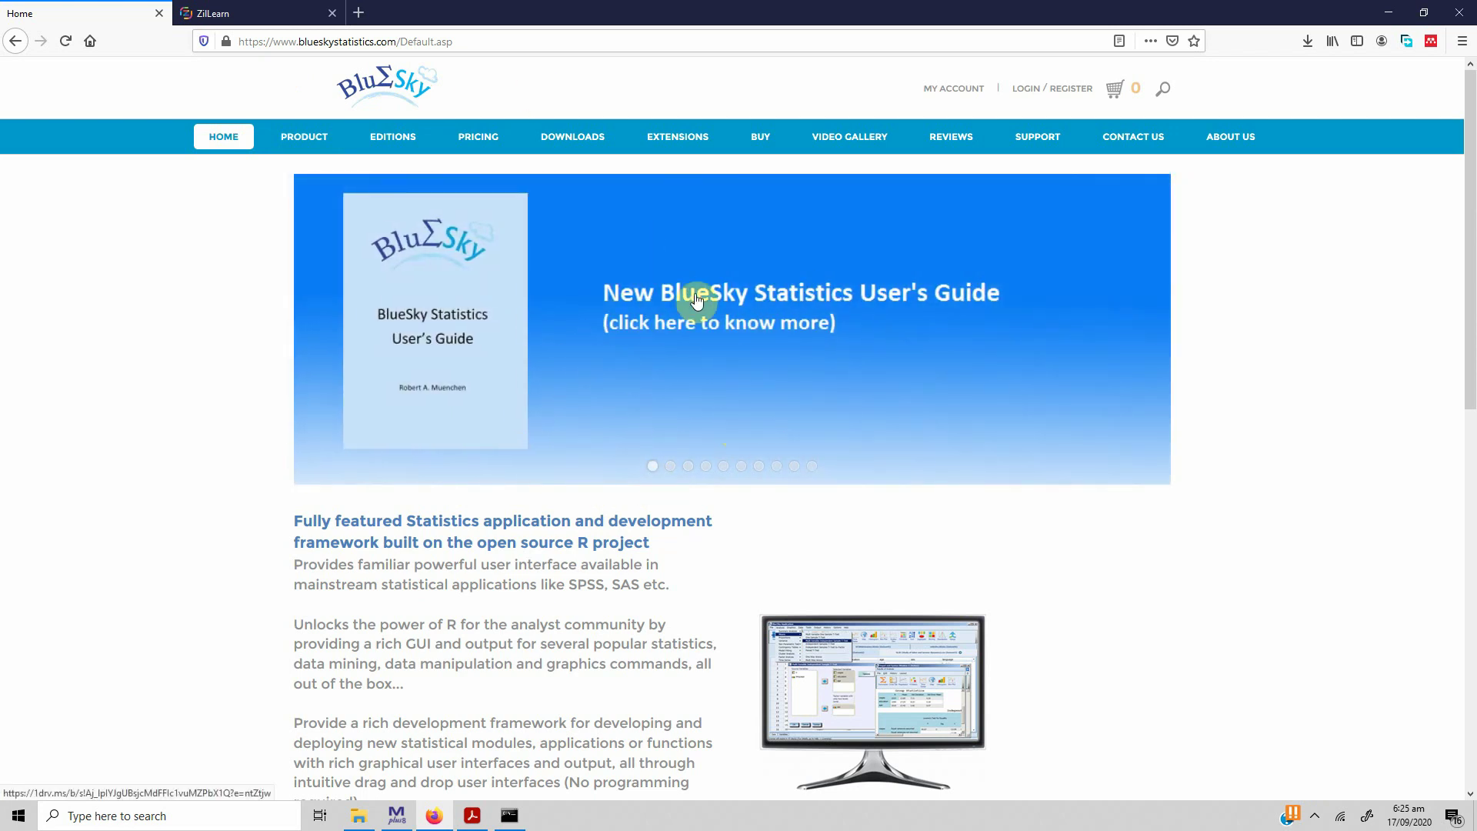
left_click(570, 145)
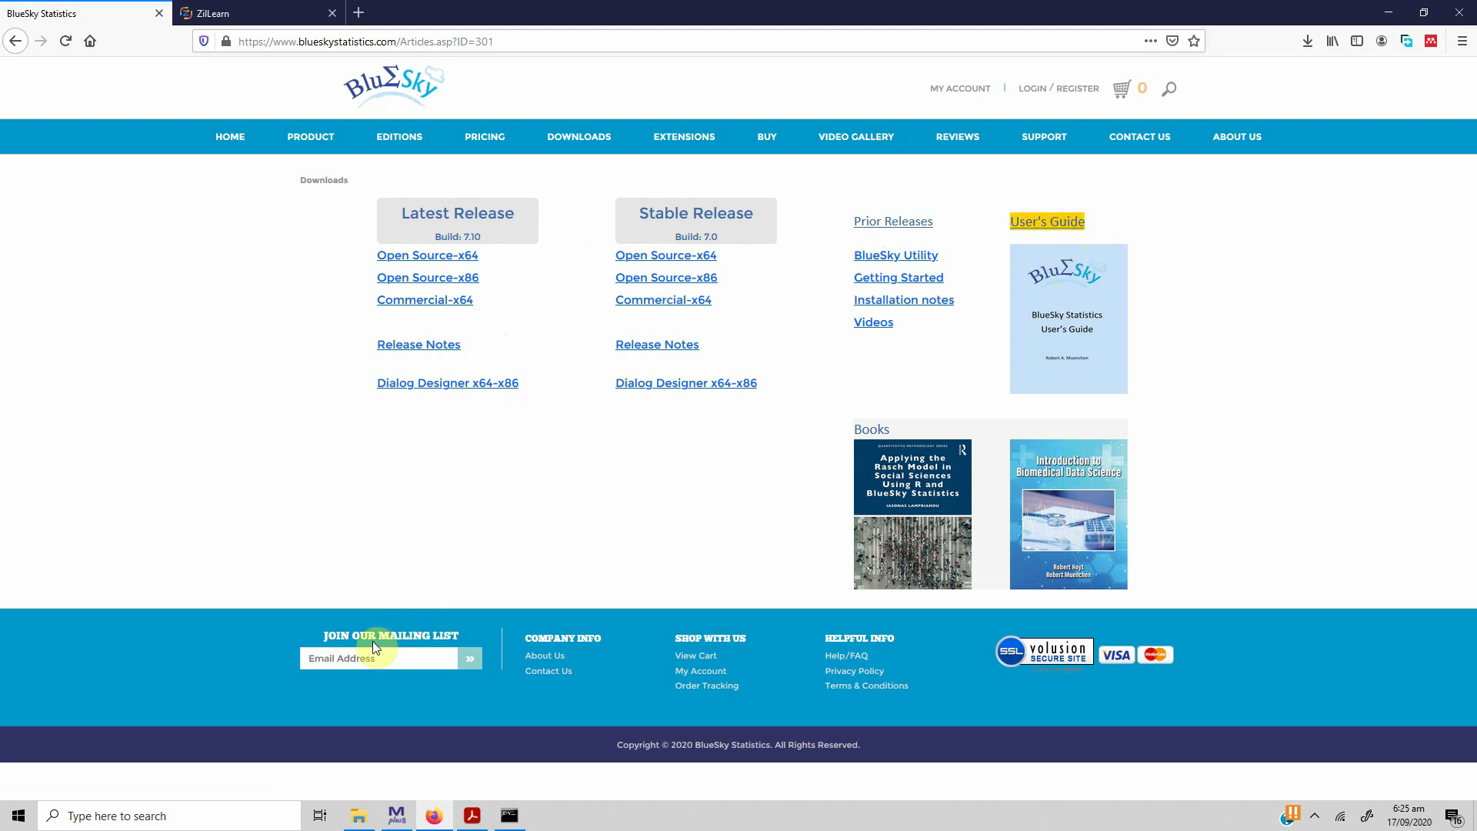
Search the computer for "blue" and launch the BlueSky Statistics application
left_click(240, 812)
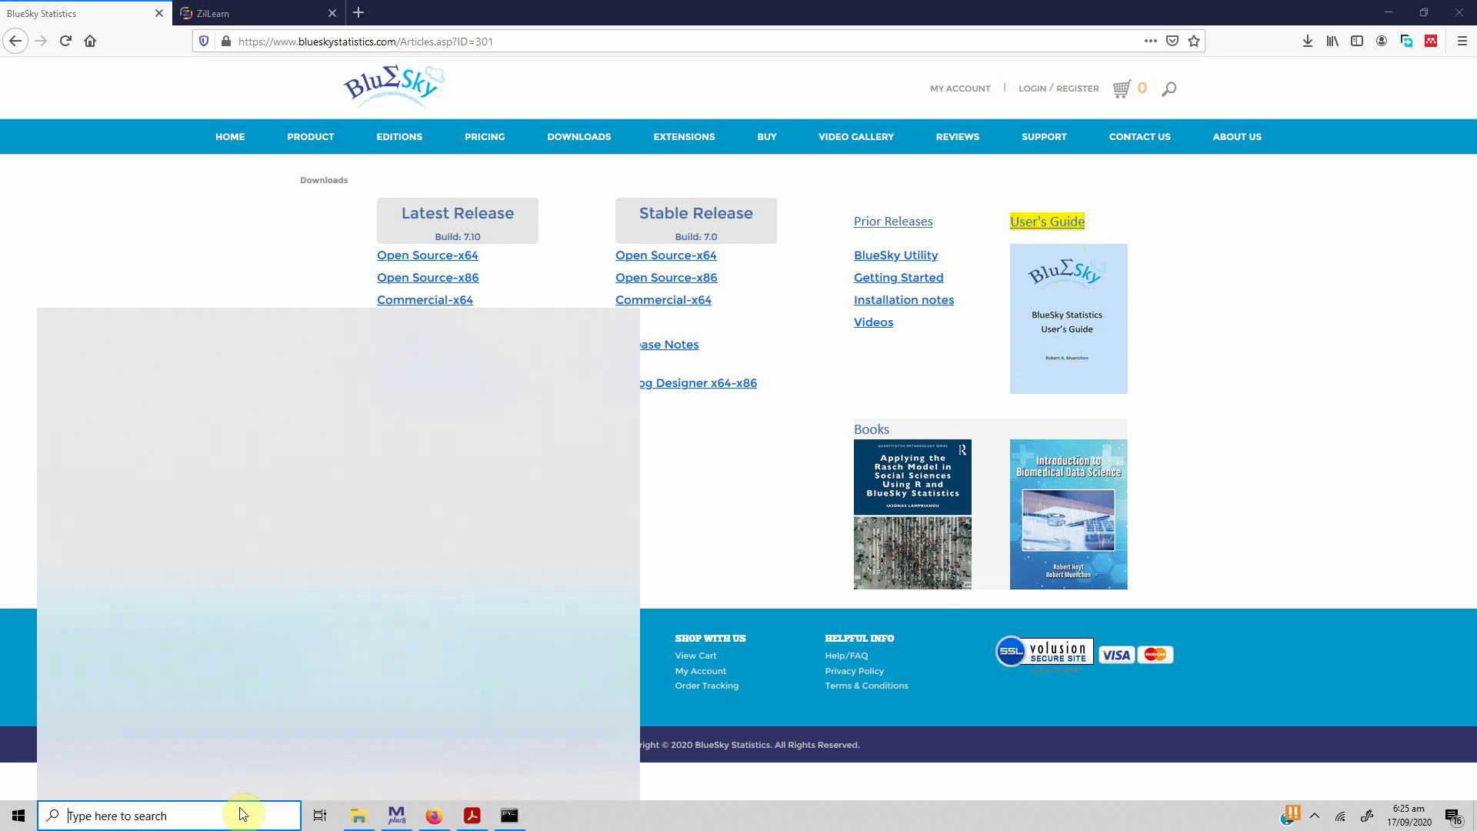
type("blue")
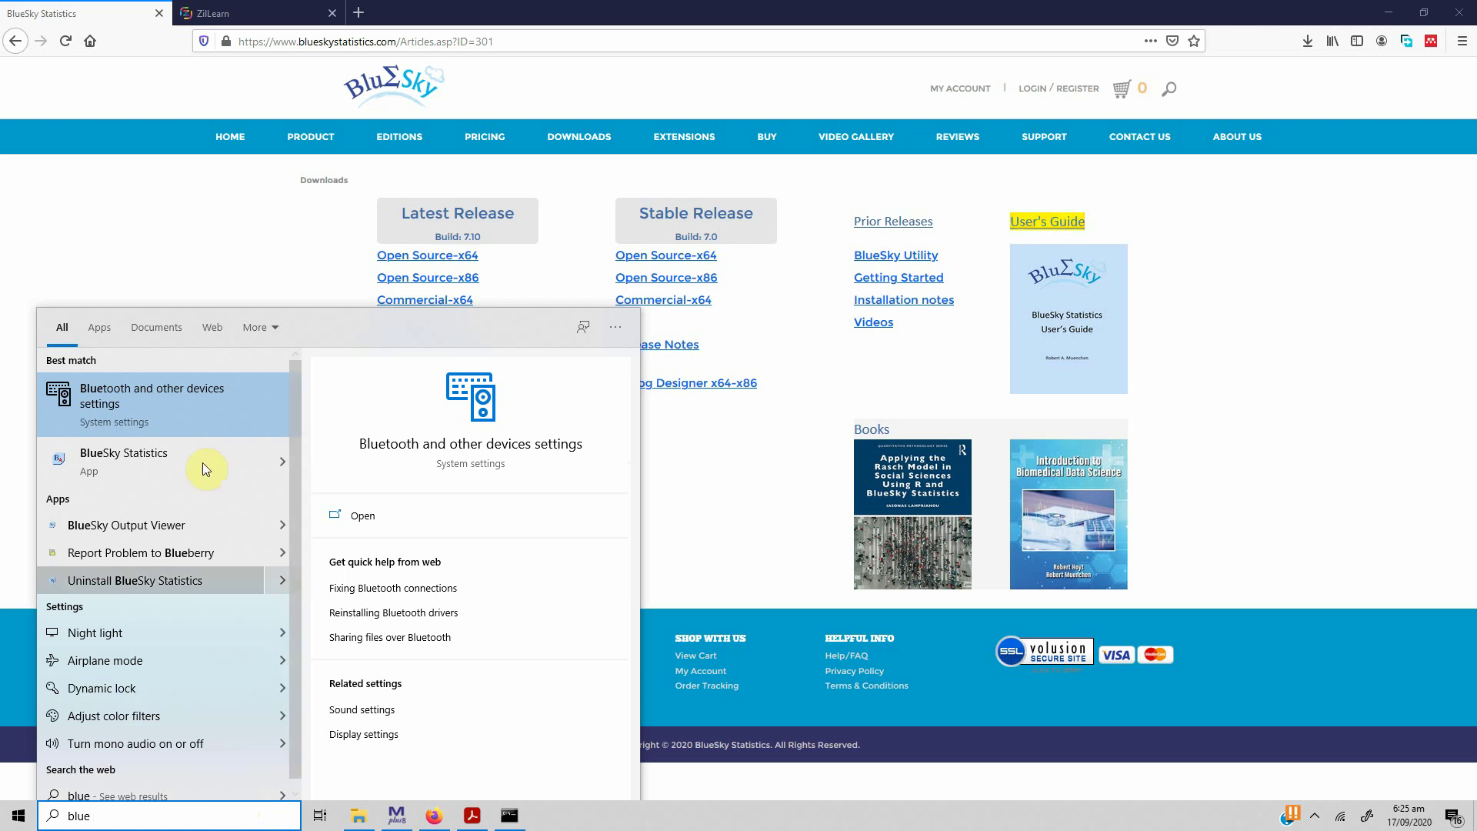
left_click(133, 458)
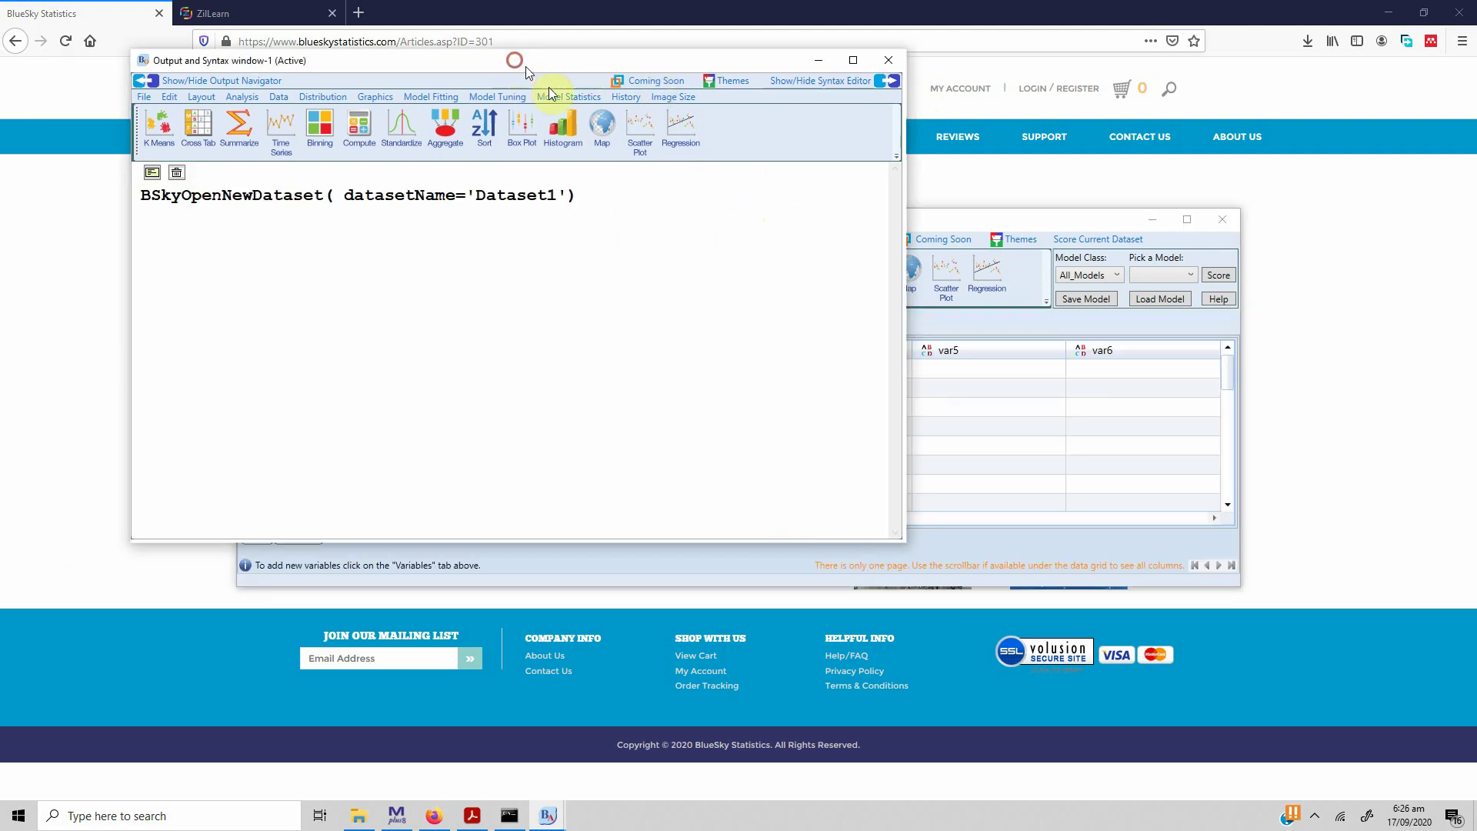
Close the Output and Syntax window without saving the analysis output, and dismiss the password-expiry notification
left_click_drag(512, 60, 529, 175)
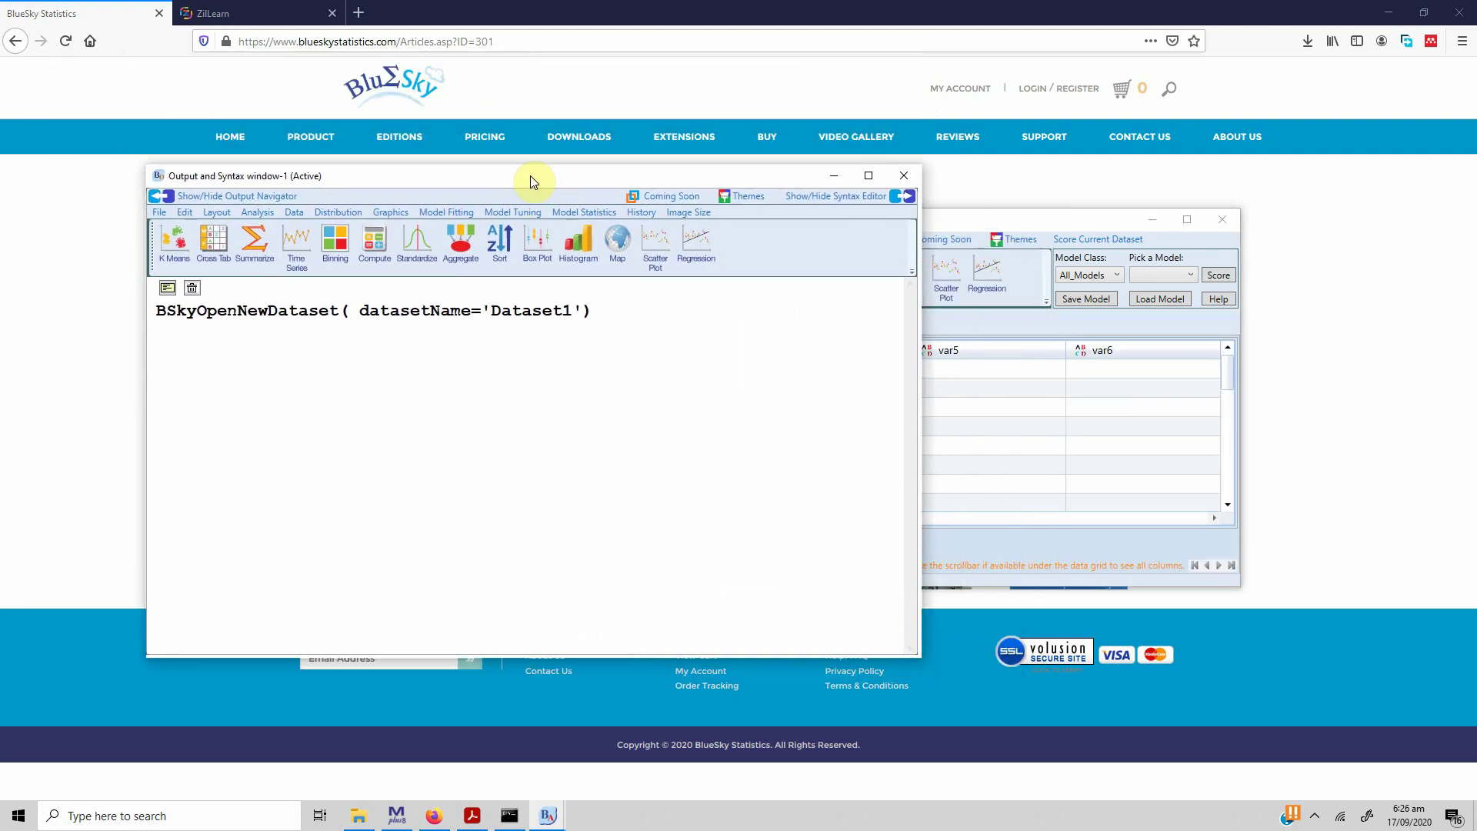
left_click(906, 175)
left_click(763, 462)
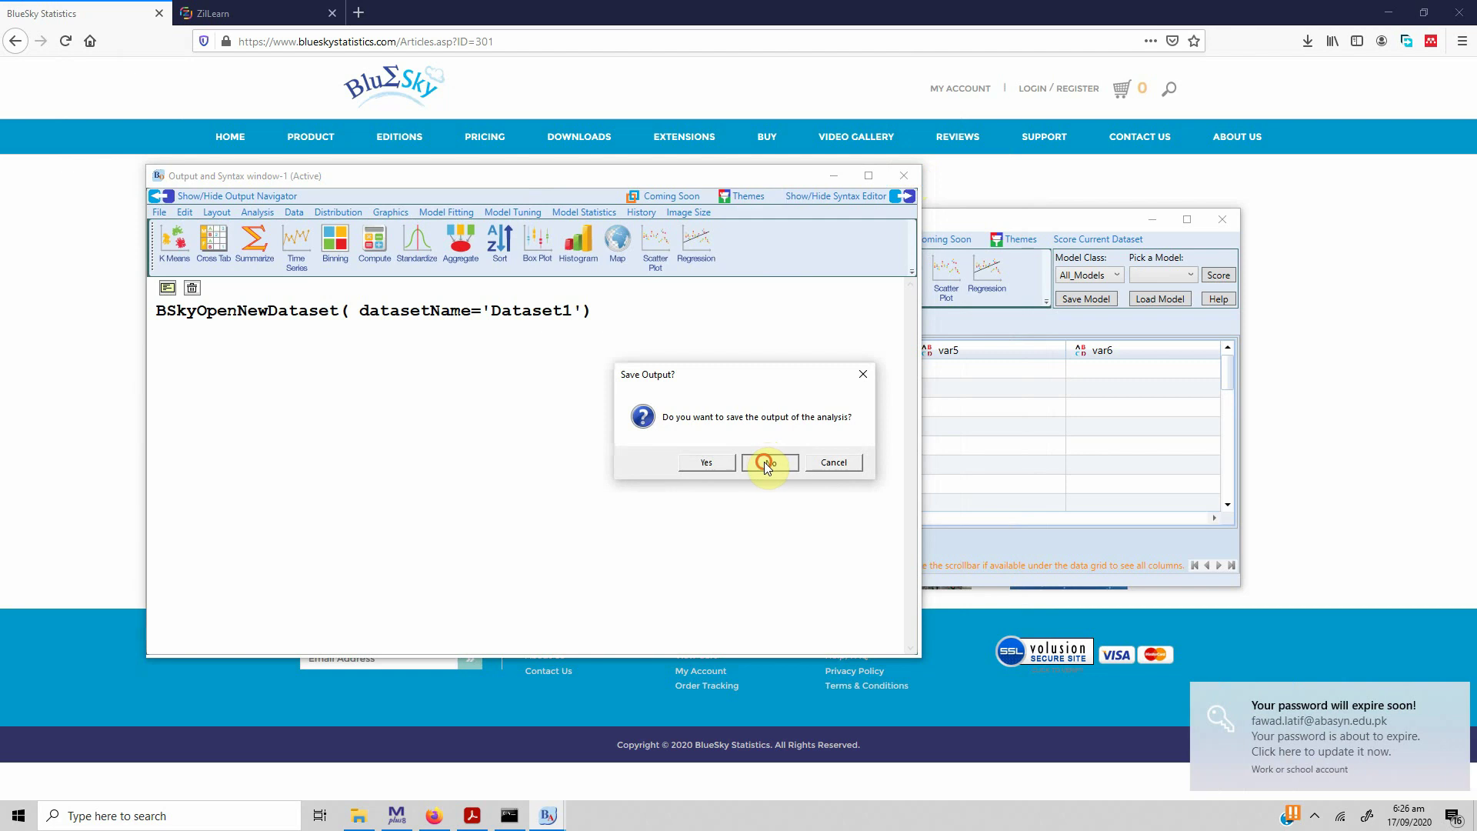
left_click(1447, 699)
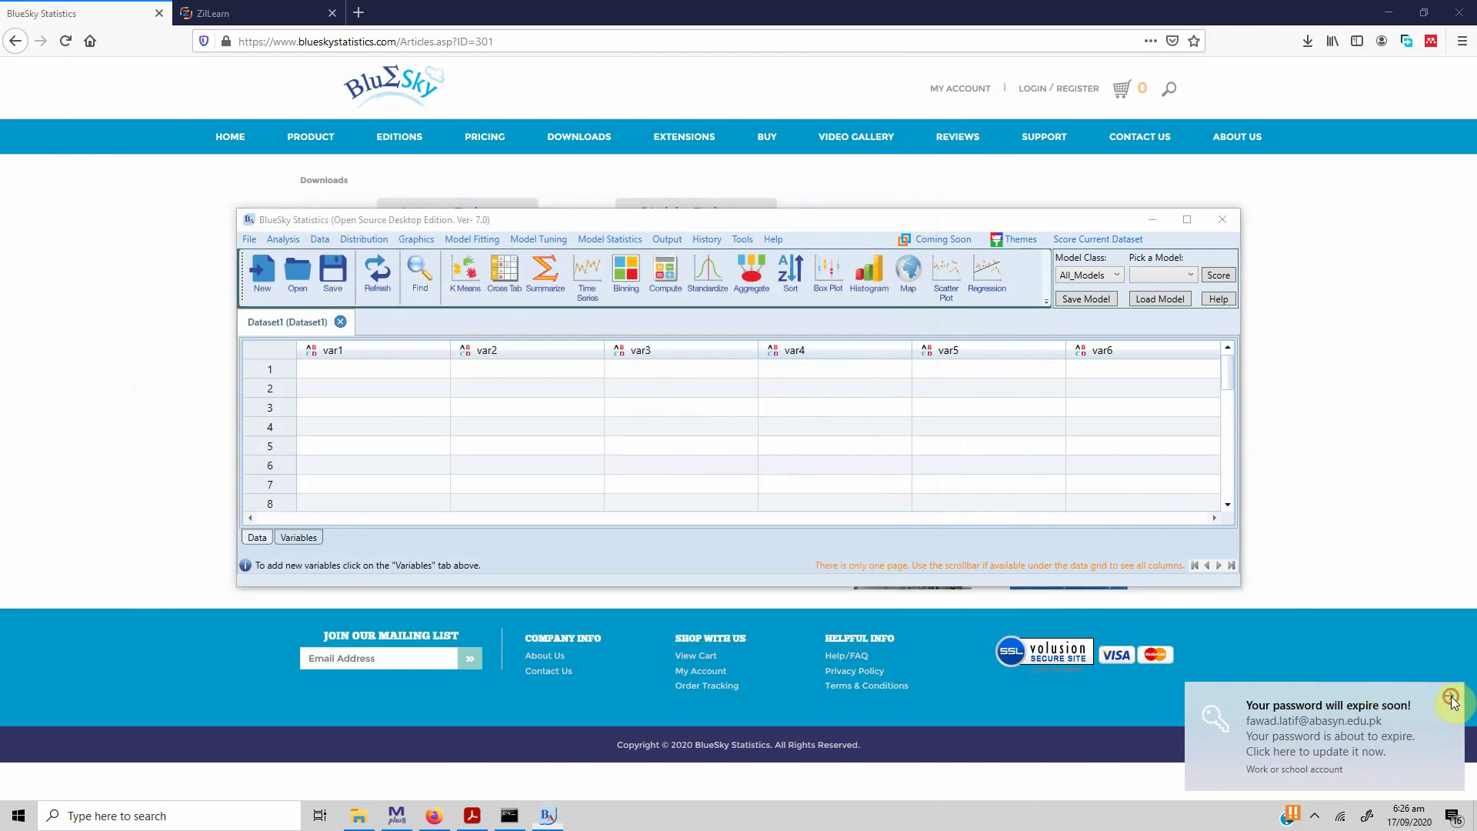
Maximize the main BlueSky Statistics window that holds the empty dataset
left_click(532, 227)
left_click_drag(533, 228, 523, 107)
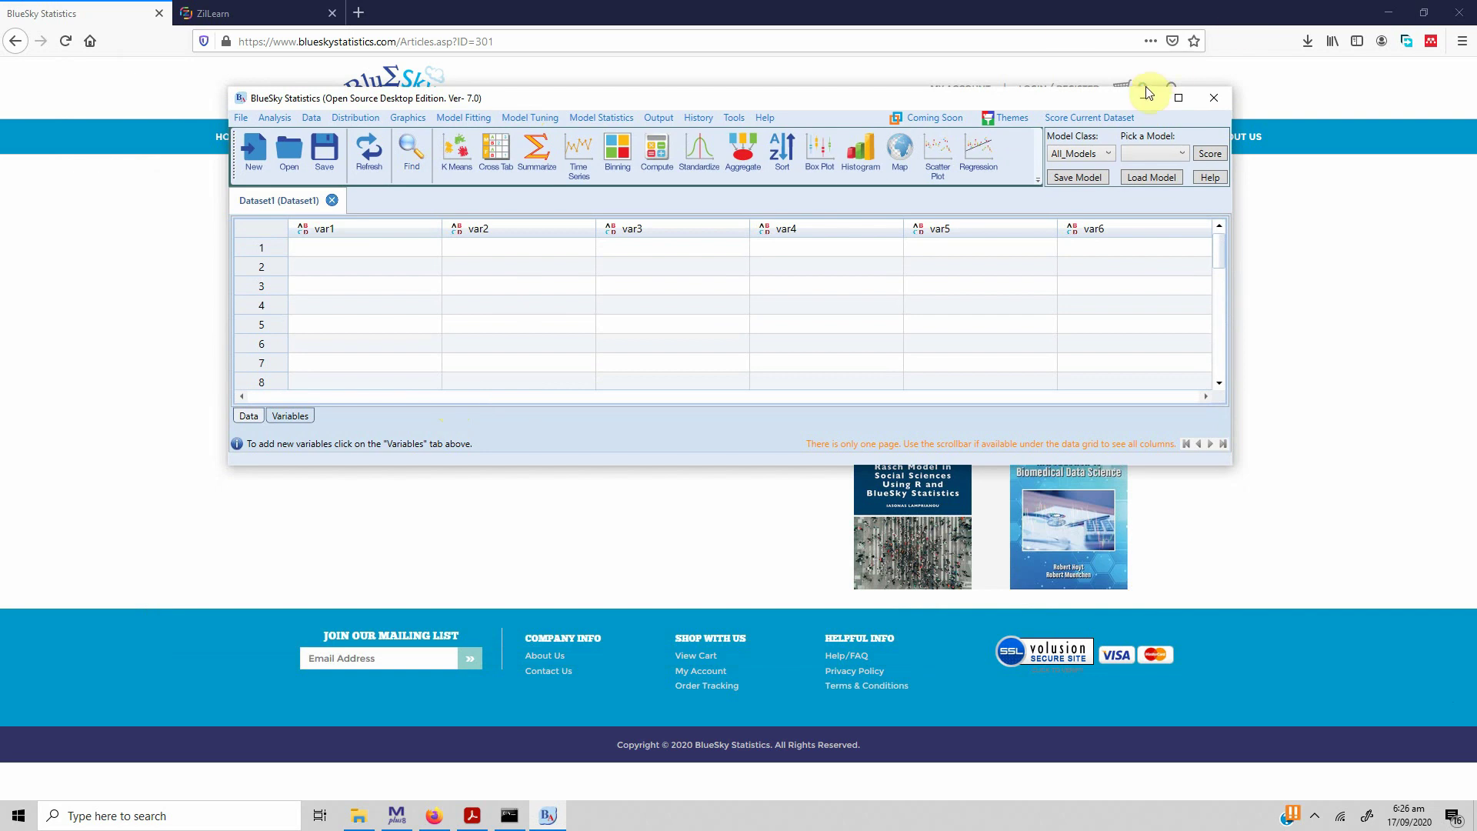
left_click(1178, 98)
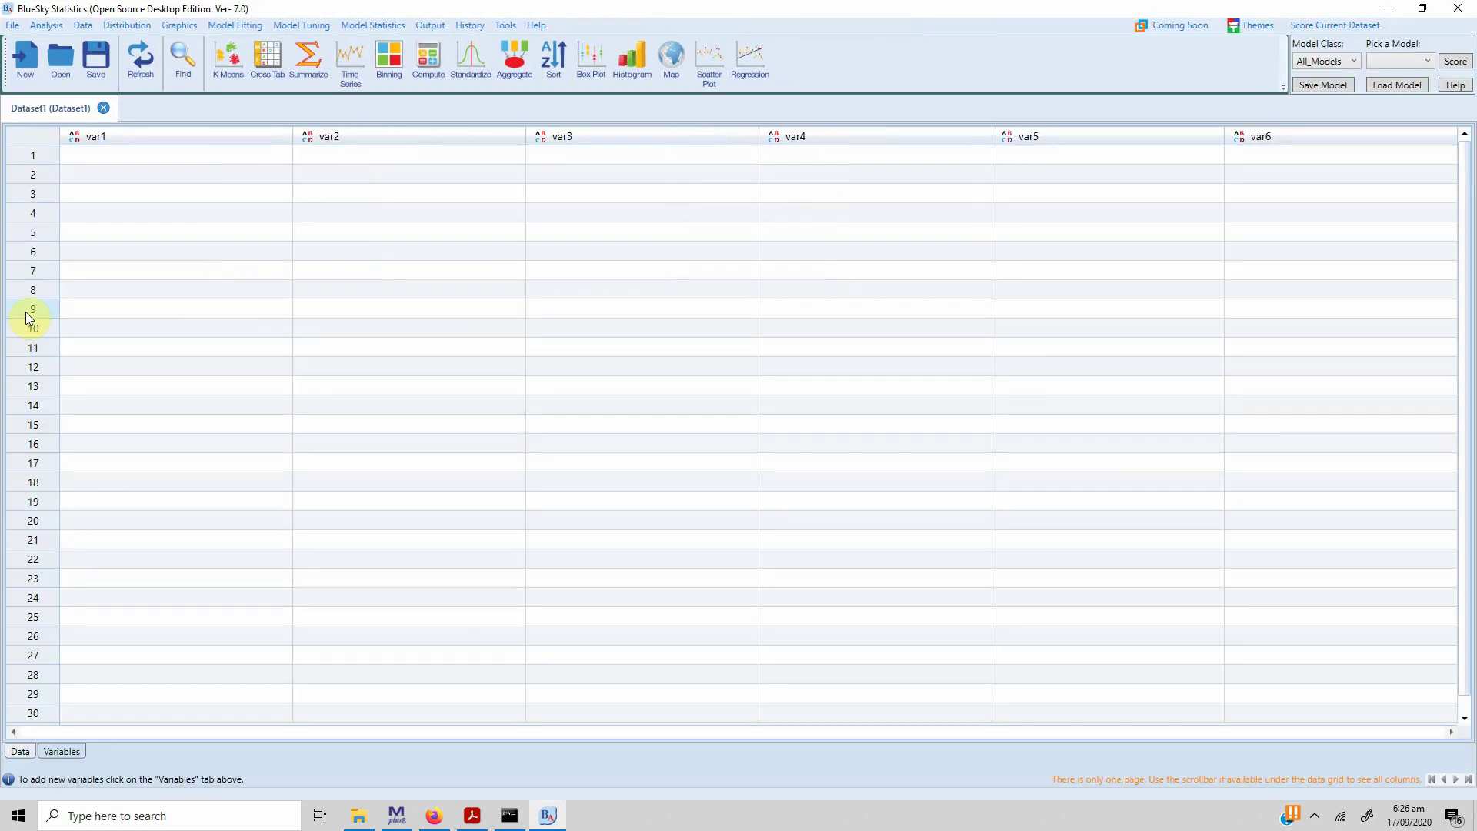
Inspect the variable definitions of the empty dataset and return to its data grid
left_click(64, 754)
left_click(23, 753)
left_click(61, 752)
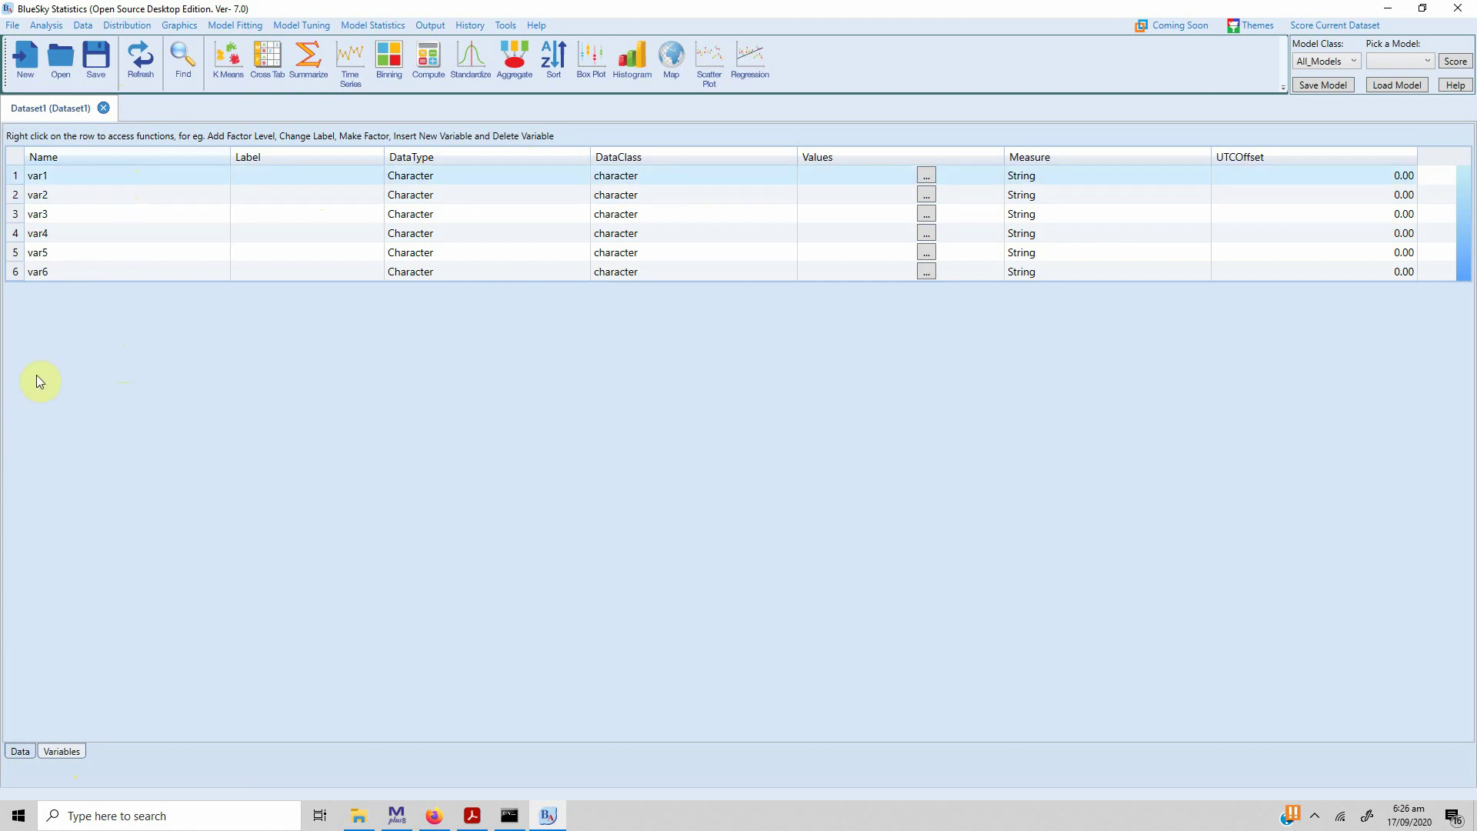
double_click(85, 174)
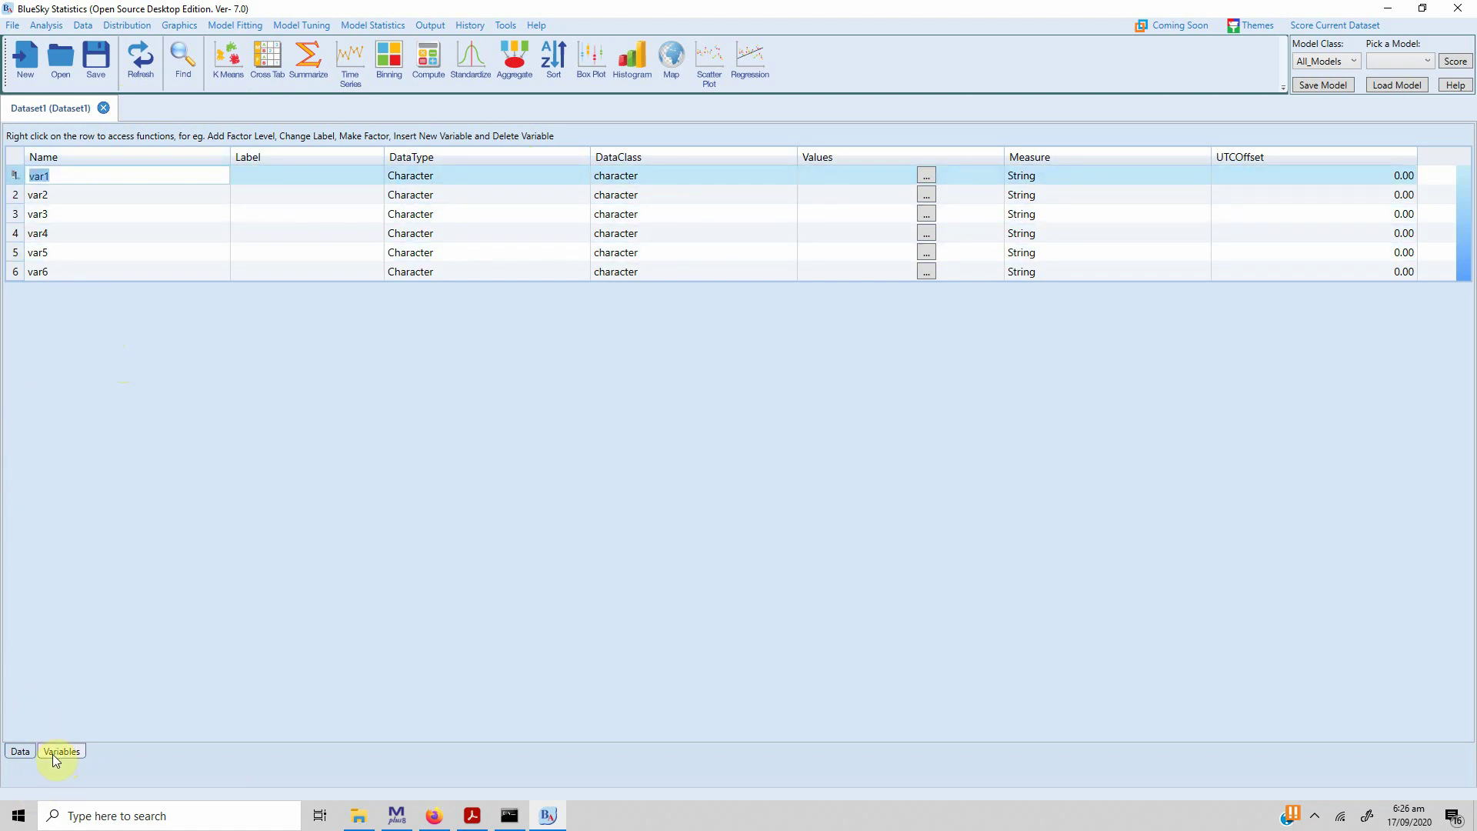
left_click(20, 751)
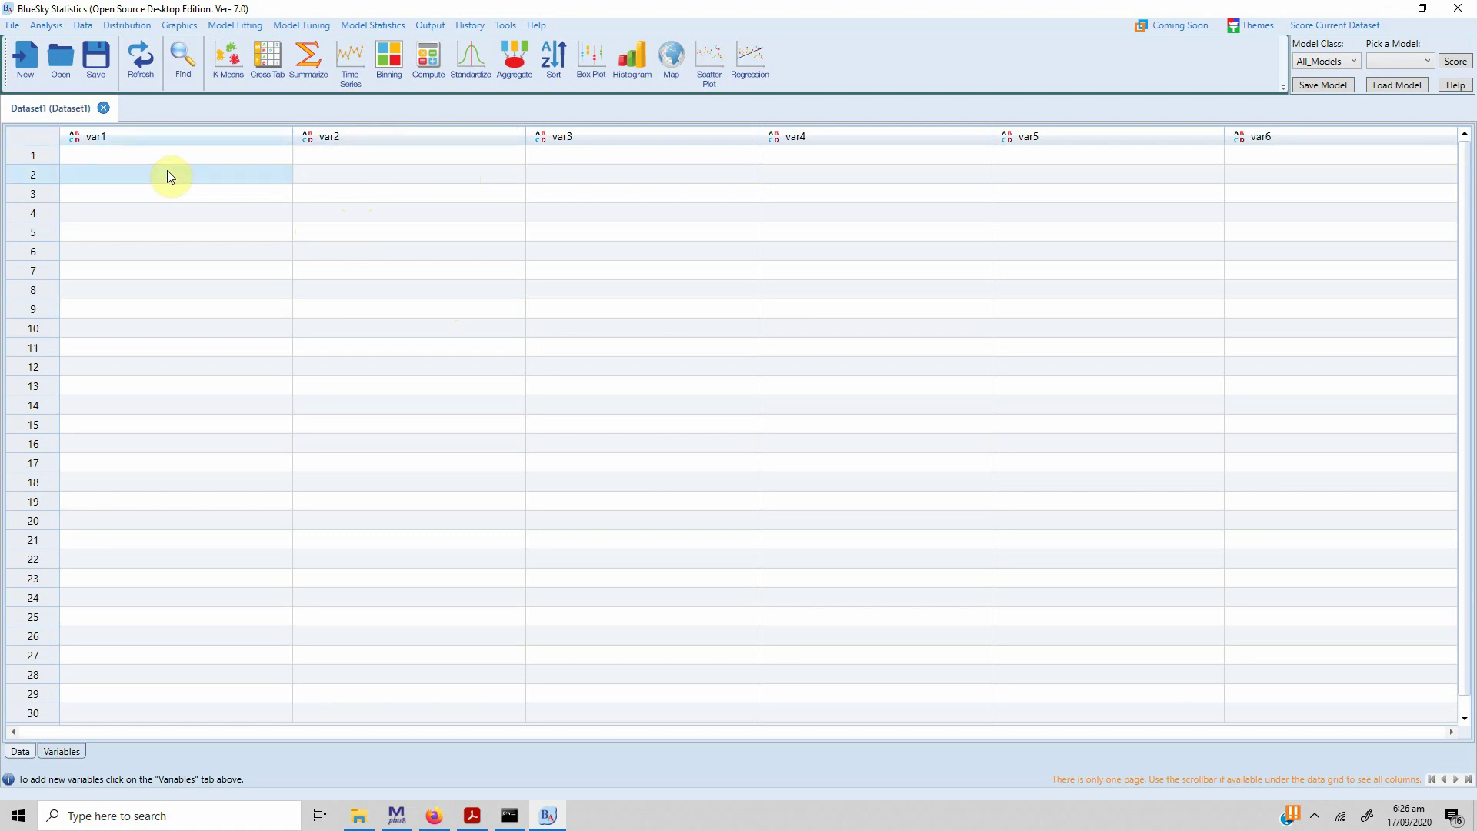
Check which file formats can be opened as a dataset, and cancel without opening a file
left_click(44, 25)
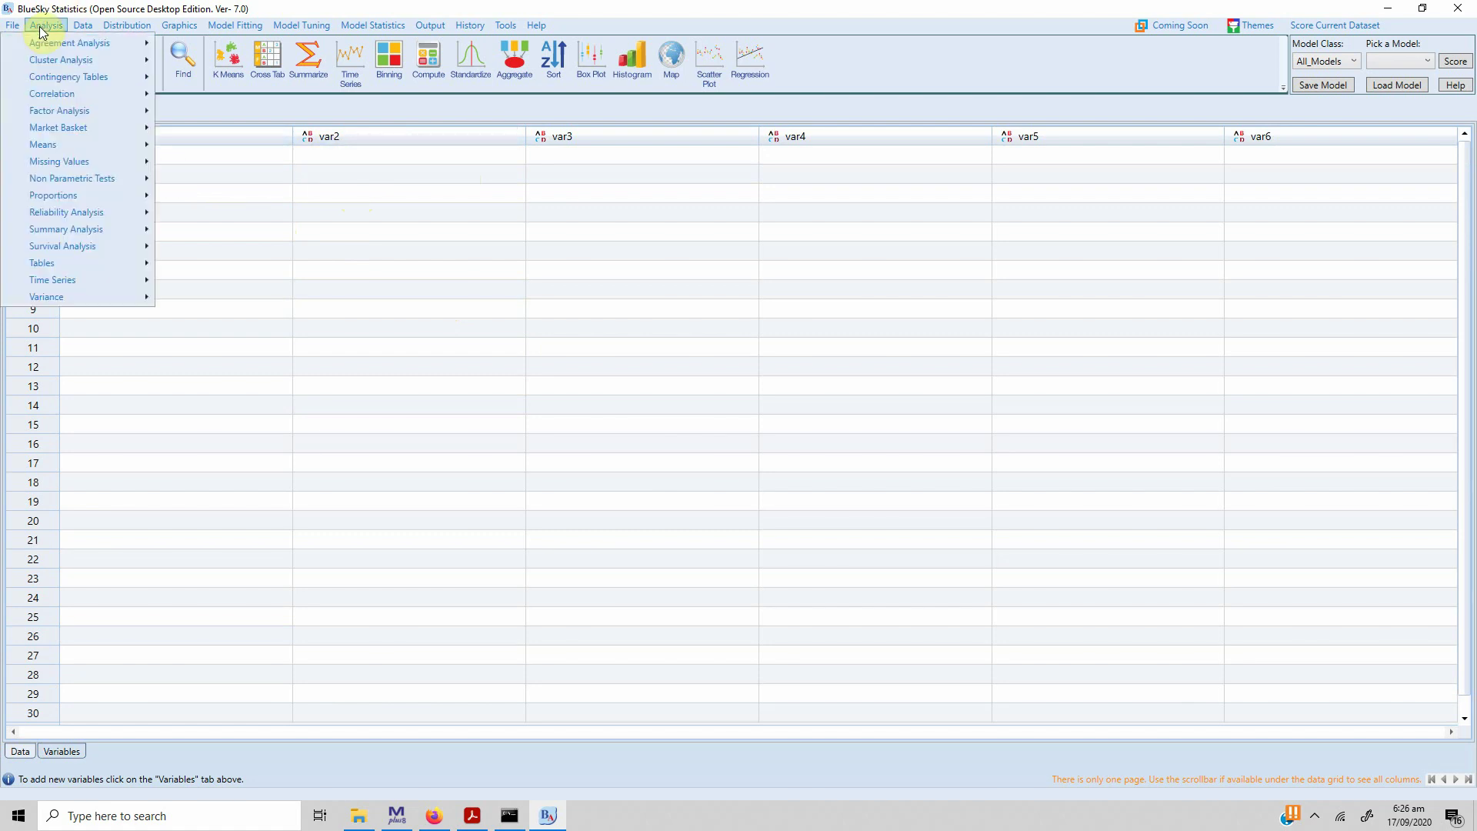
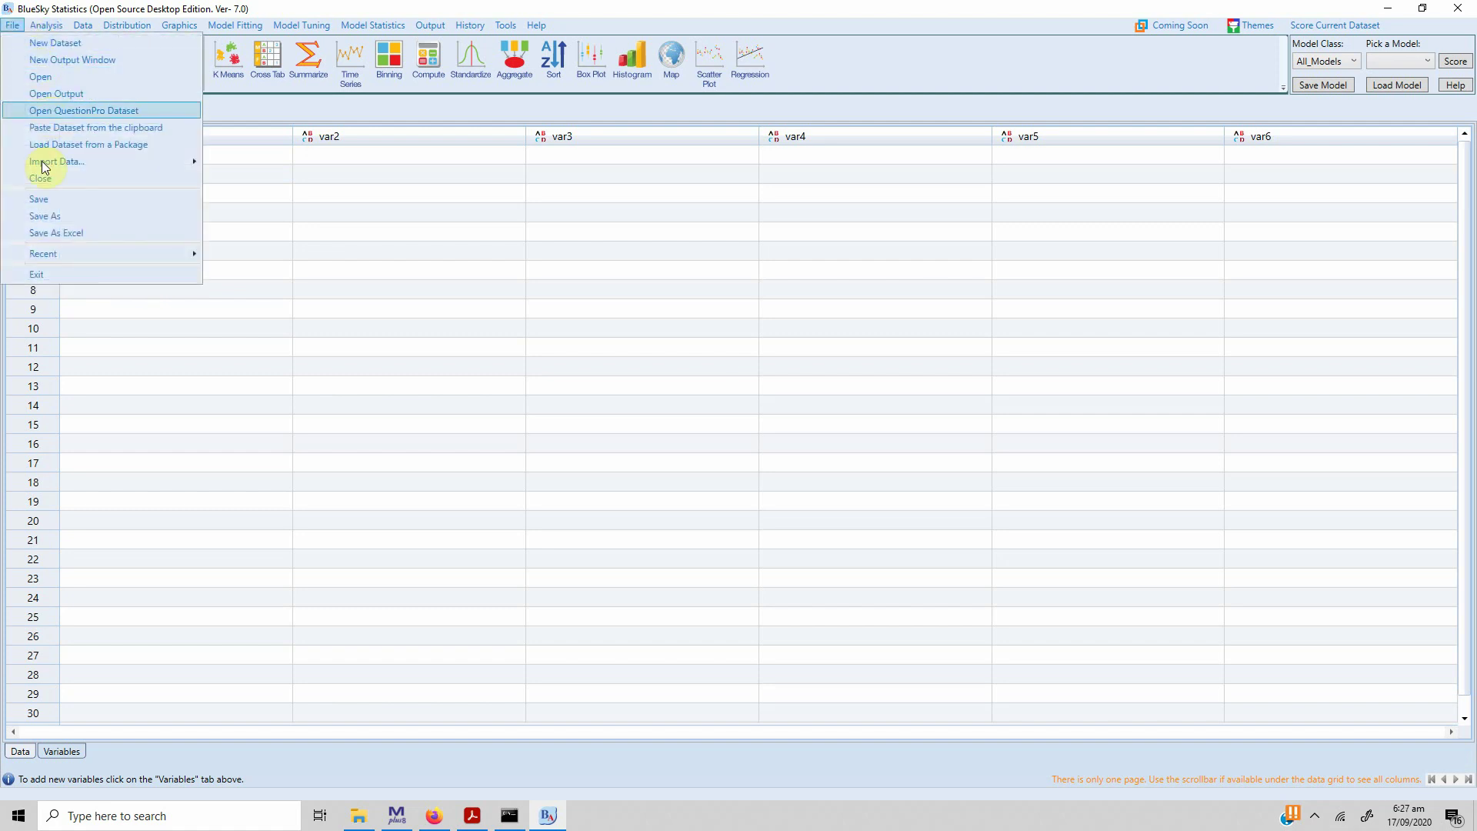
left_click(72, 163)
left_click(14, 25)
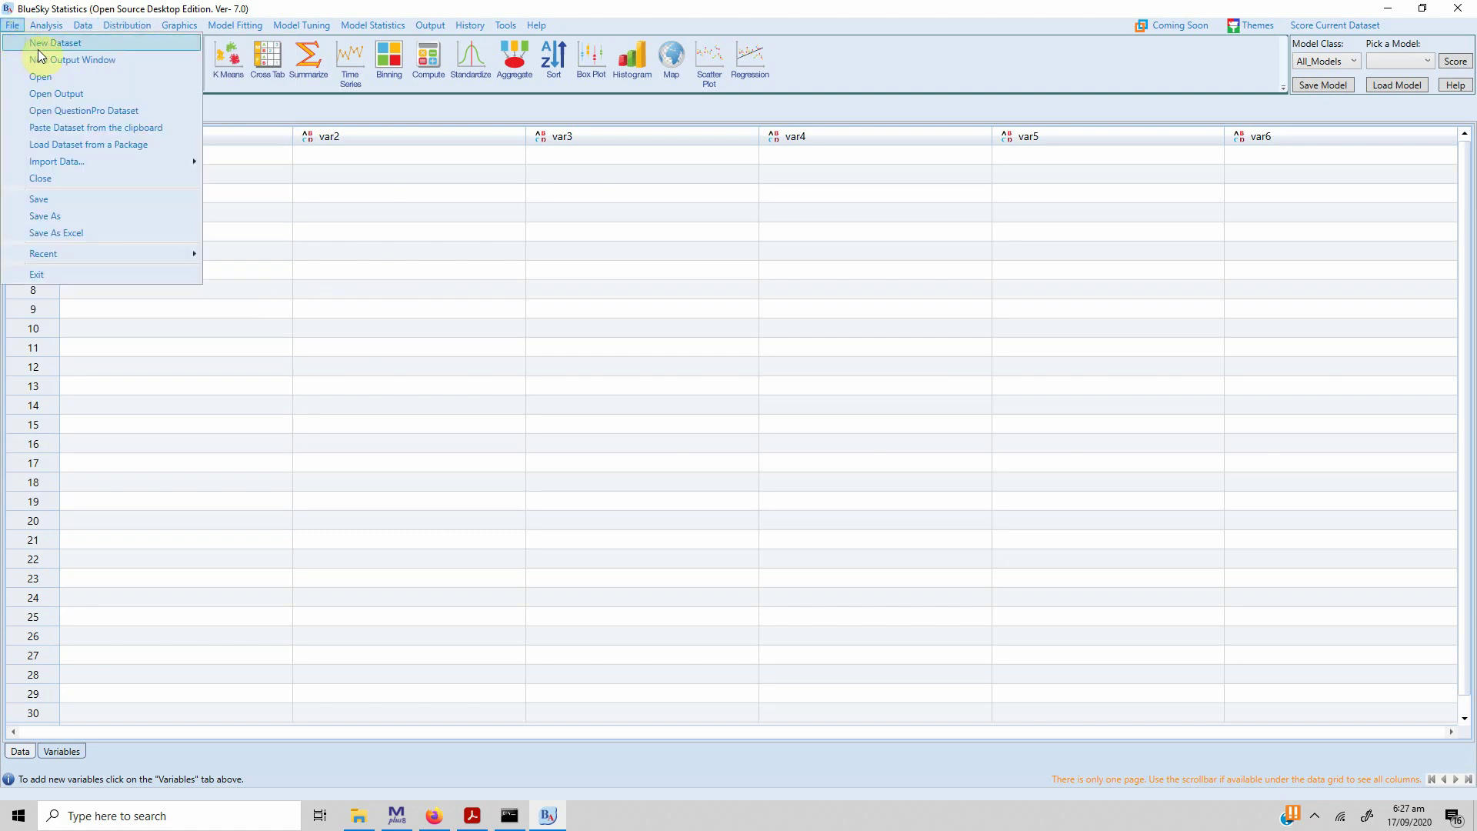
left_click(82, 75)
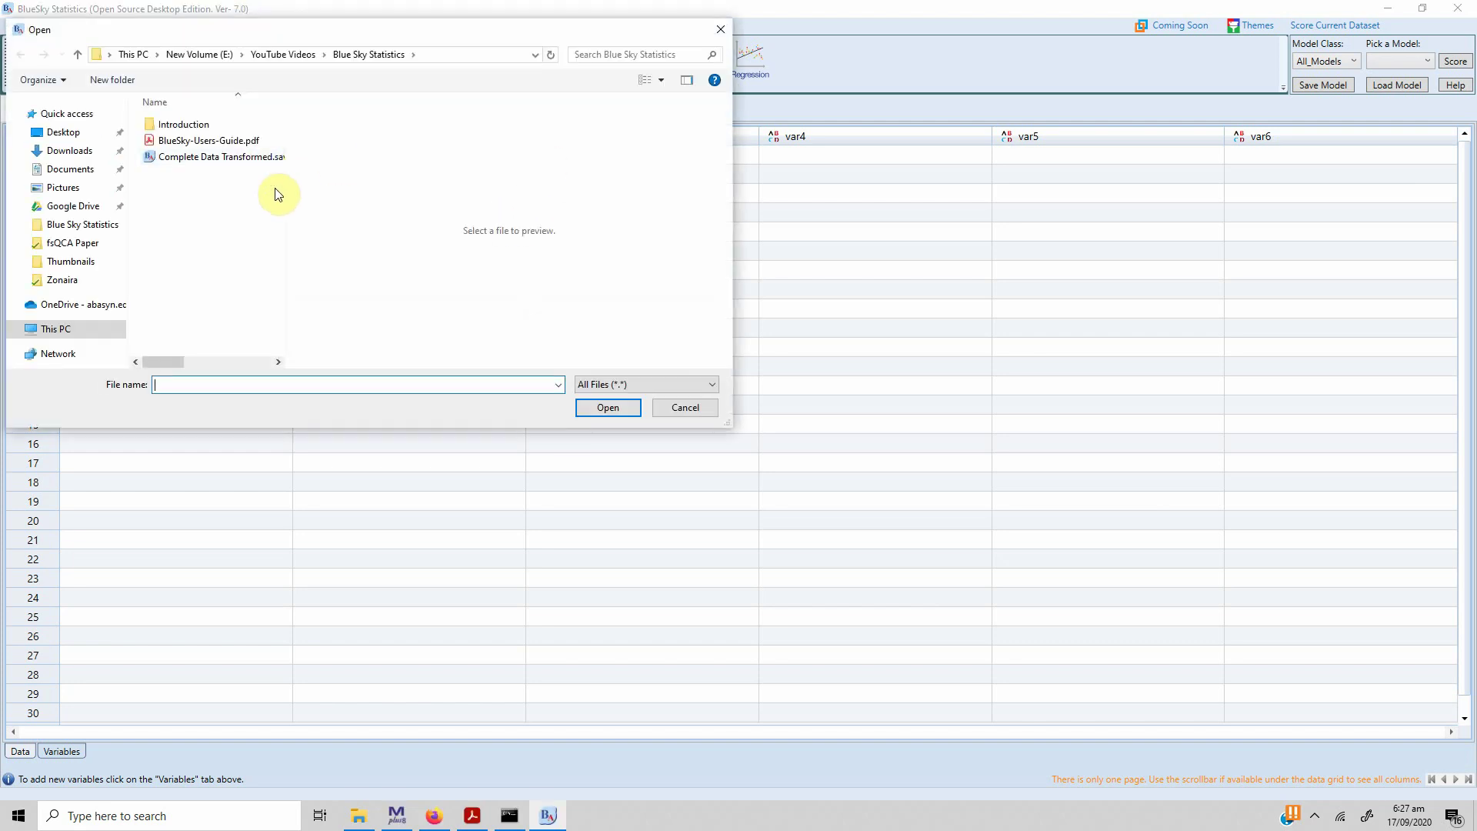
left_click(633, 385)
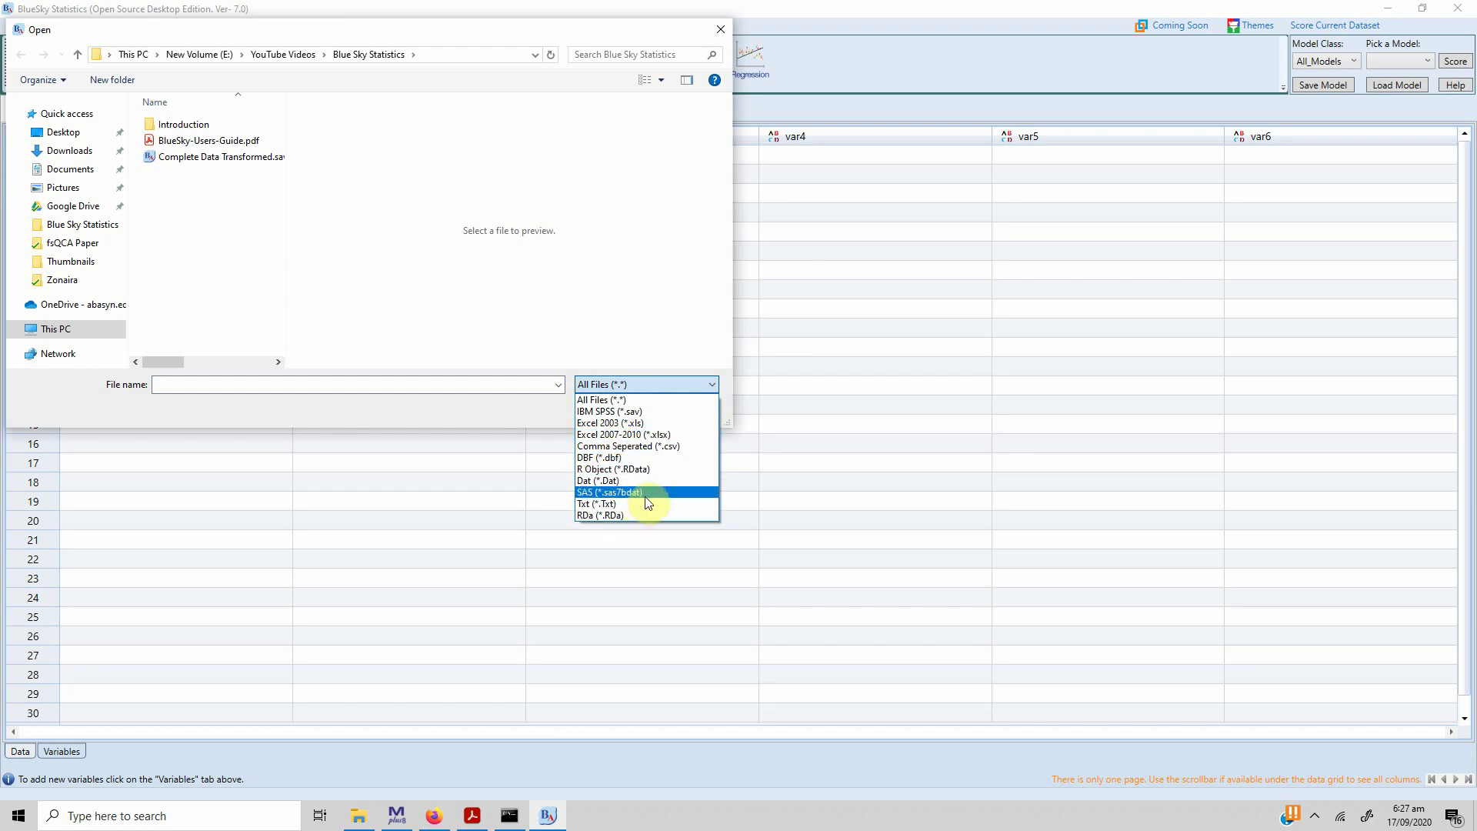
left_click(492, 398)
left_click(690, 412)
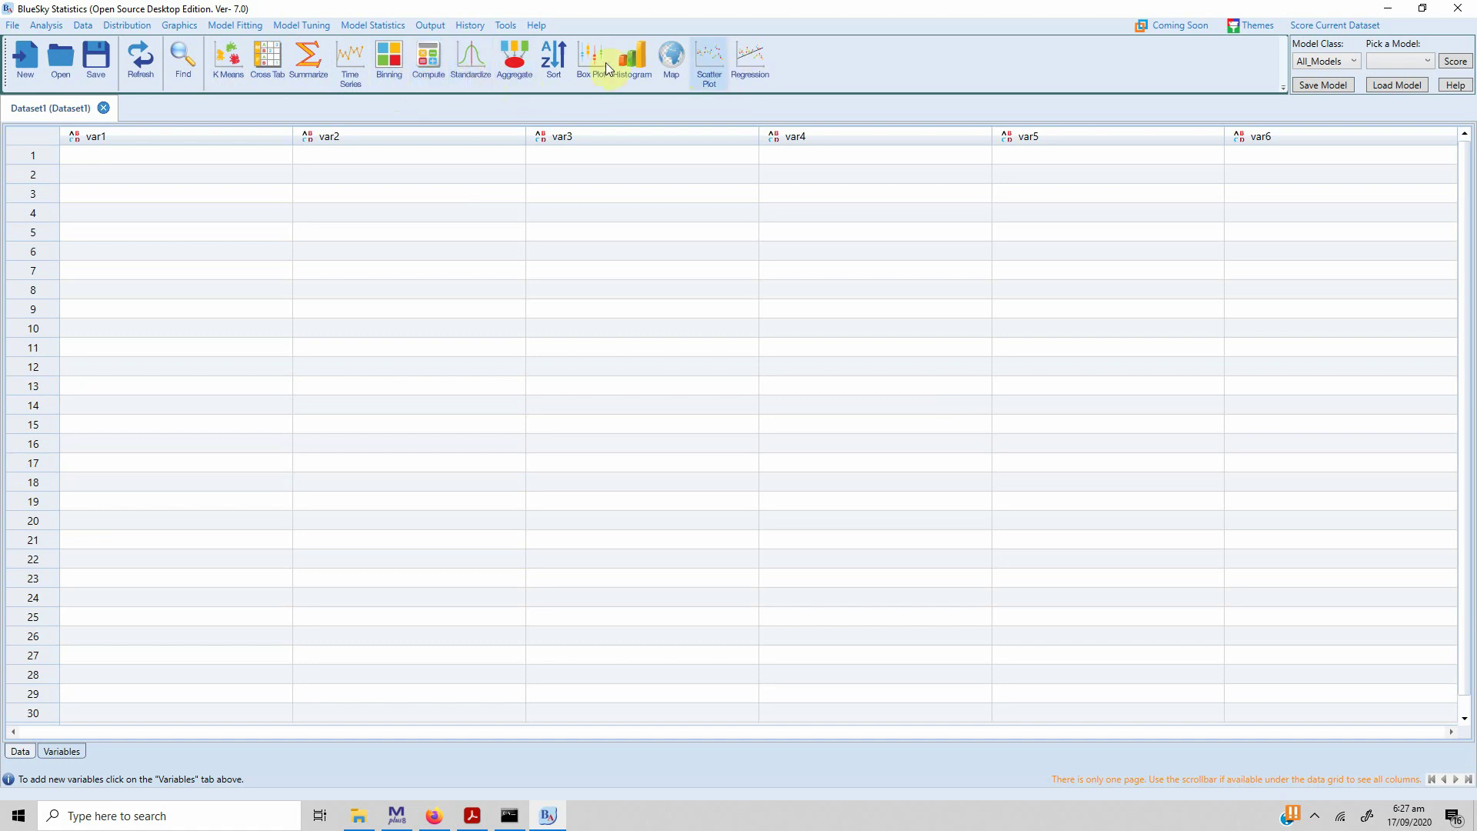
Examine the available analysis procedures, including correlation, factor analysis, summary analysis, time series and variance
left_click(52, 29)
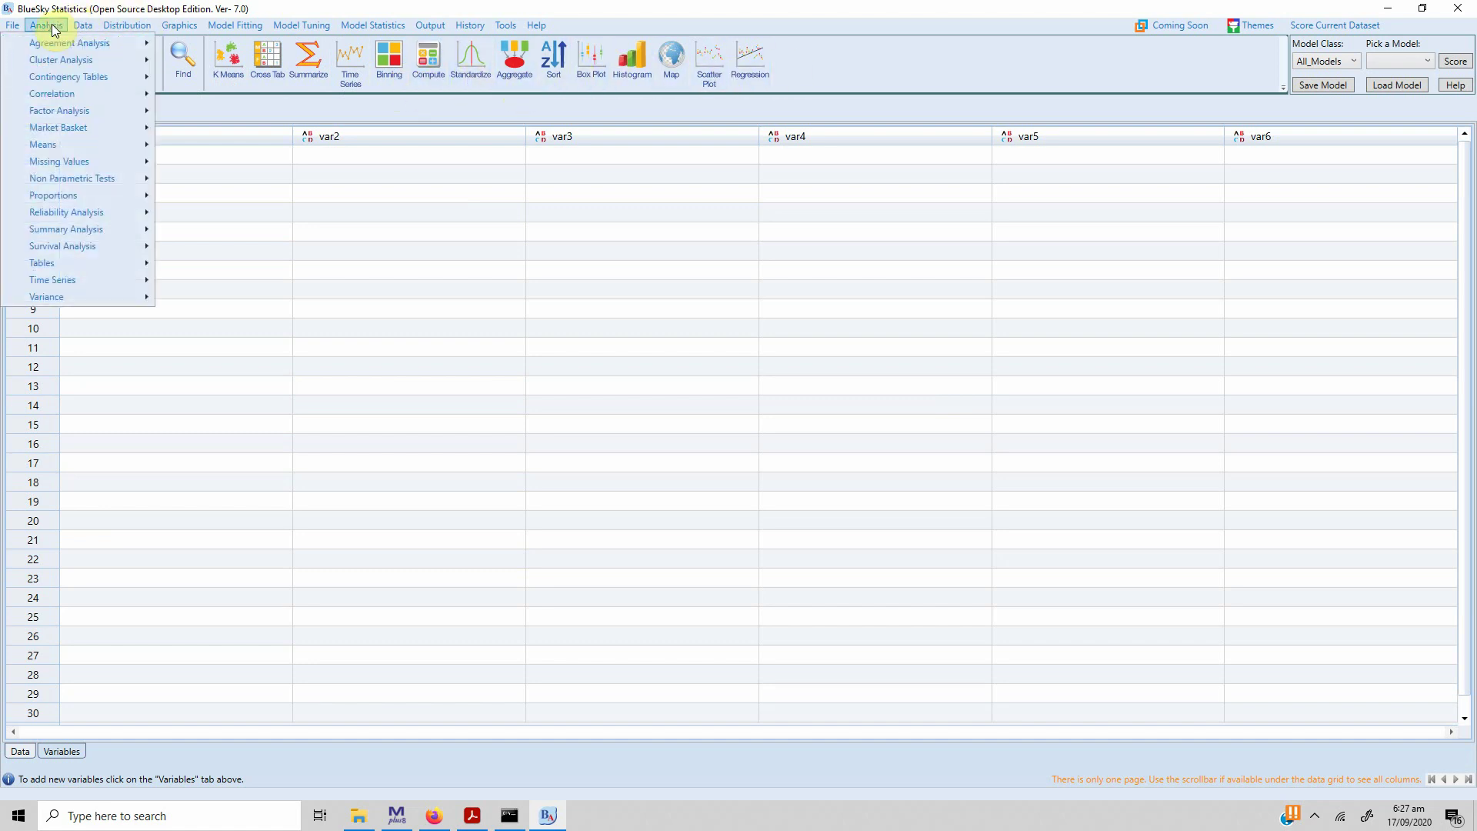
mouse_move(75, 217)
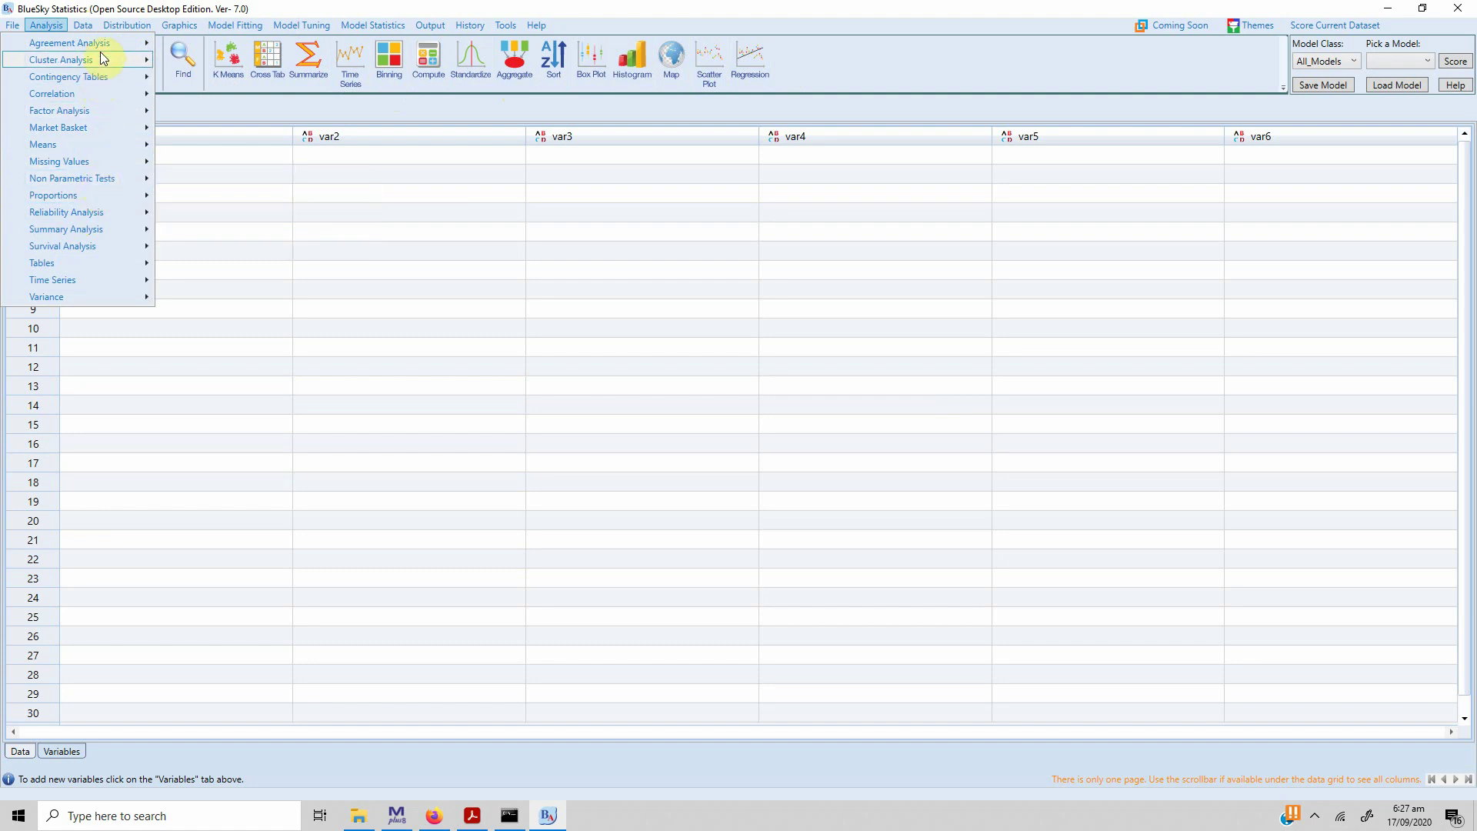
mouse_move(123, 78)
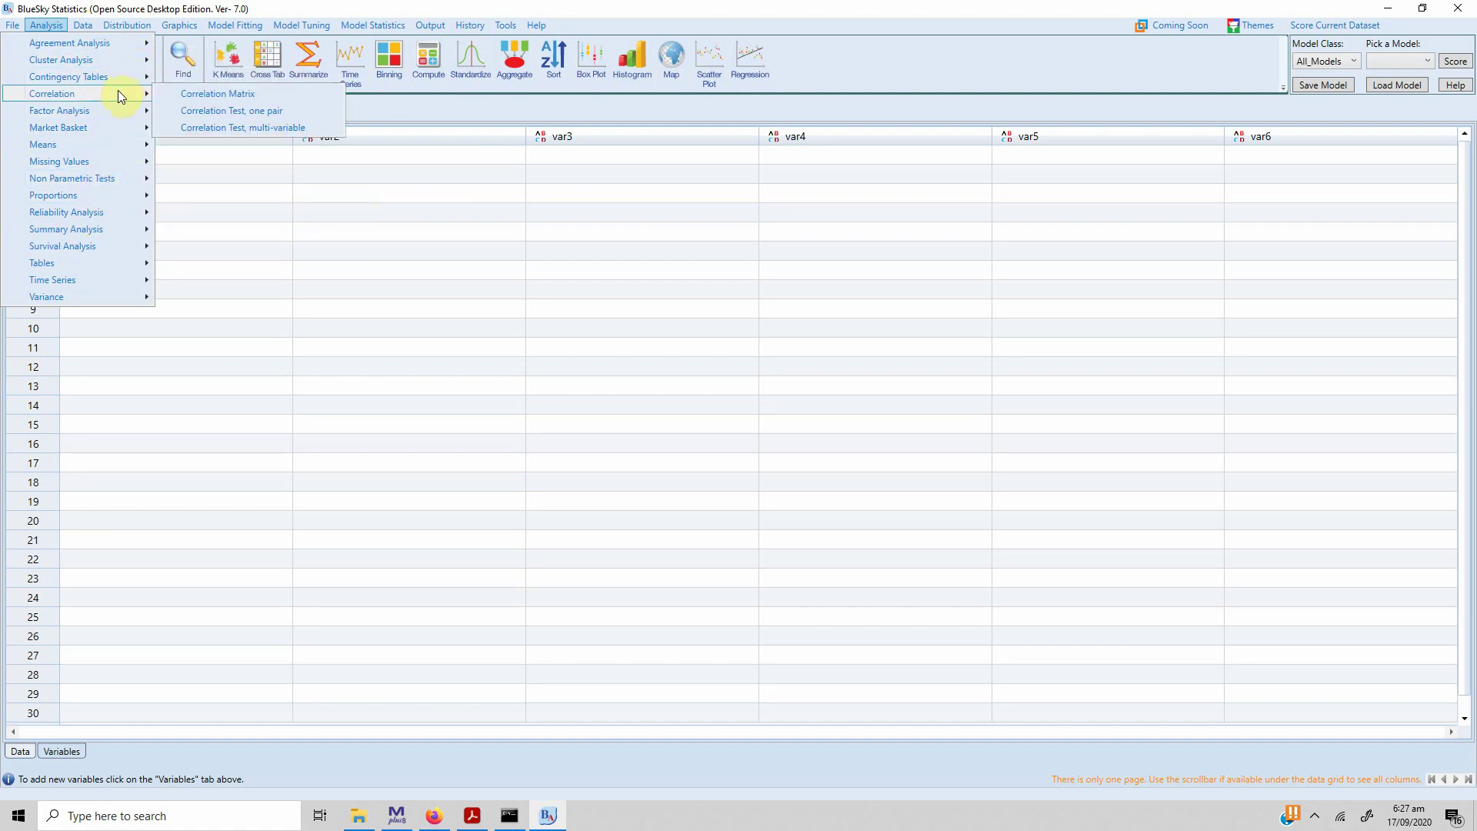
mouse_move(120, 110)
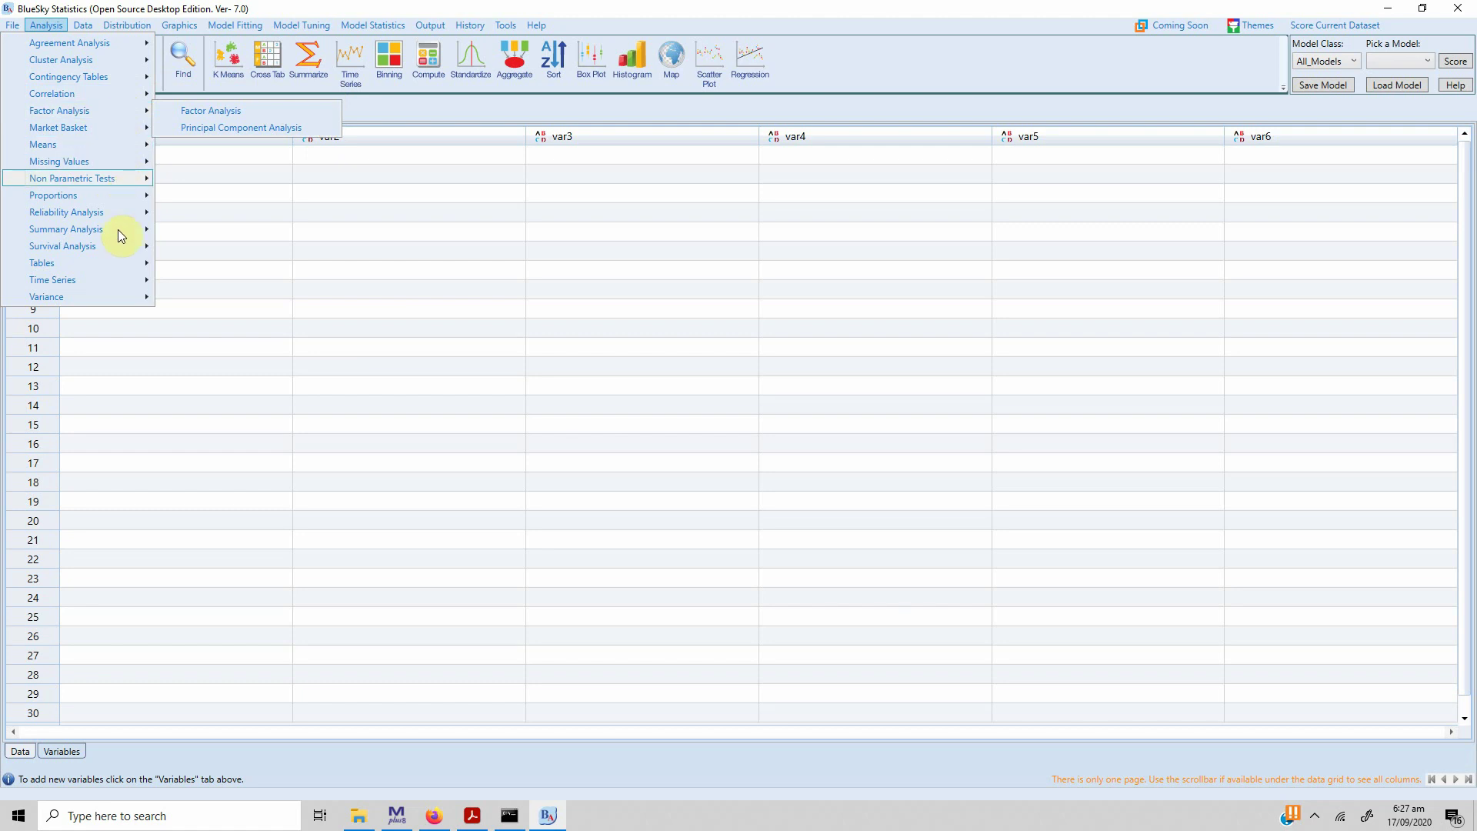
mouse_move(127, 228)
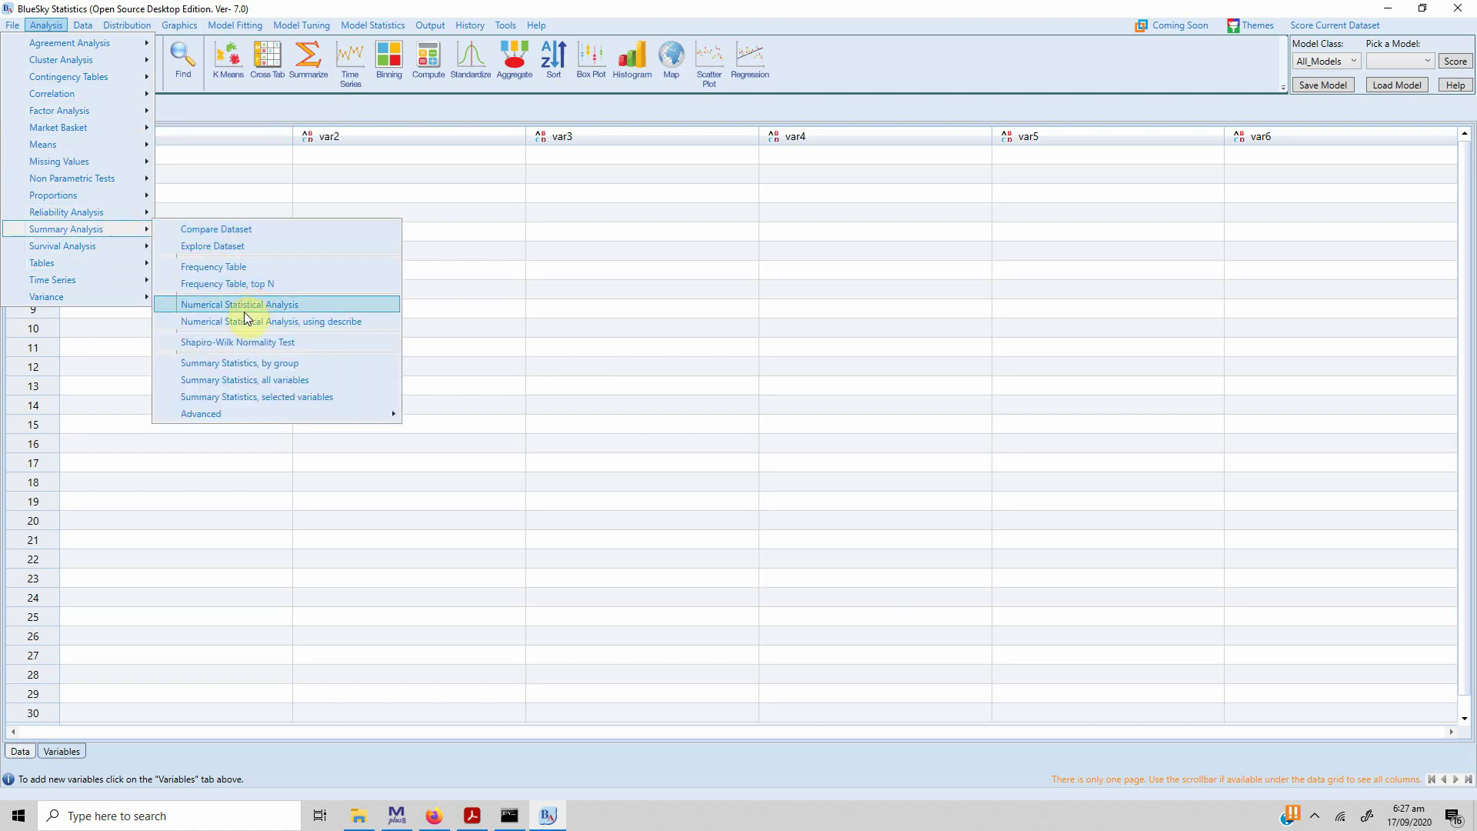
mouse_move(98, 261)
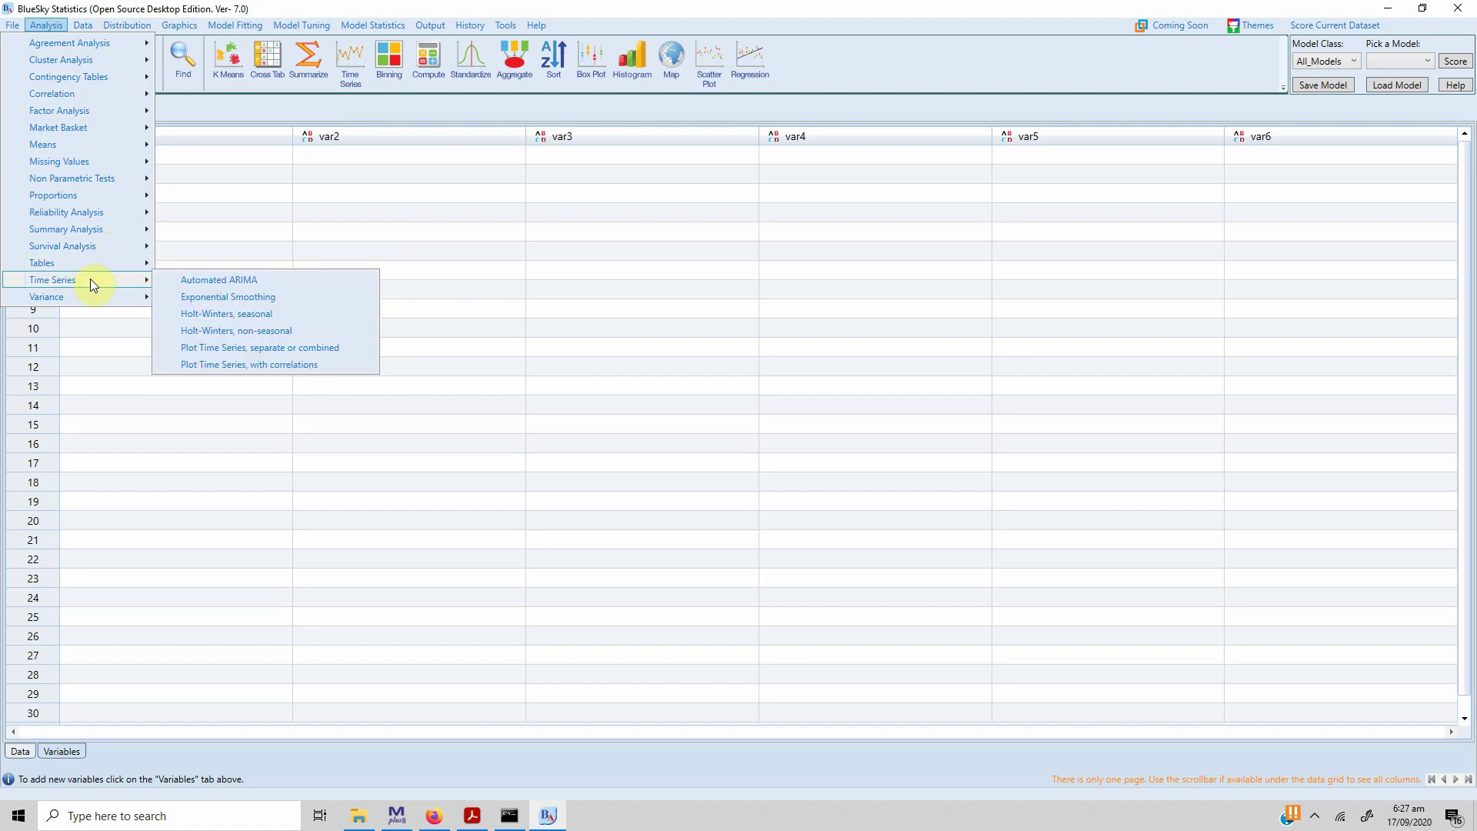
mouse_move(100, 298)
left_click(46, 25)
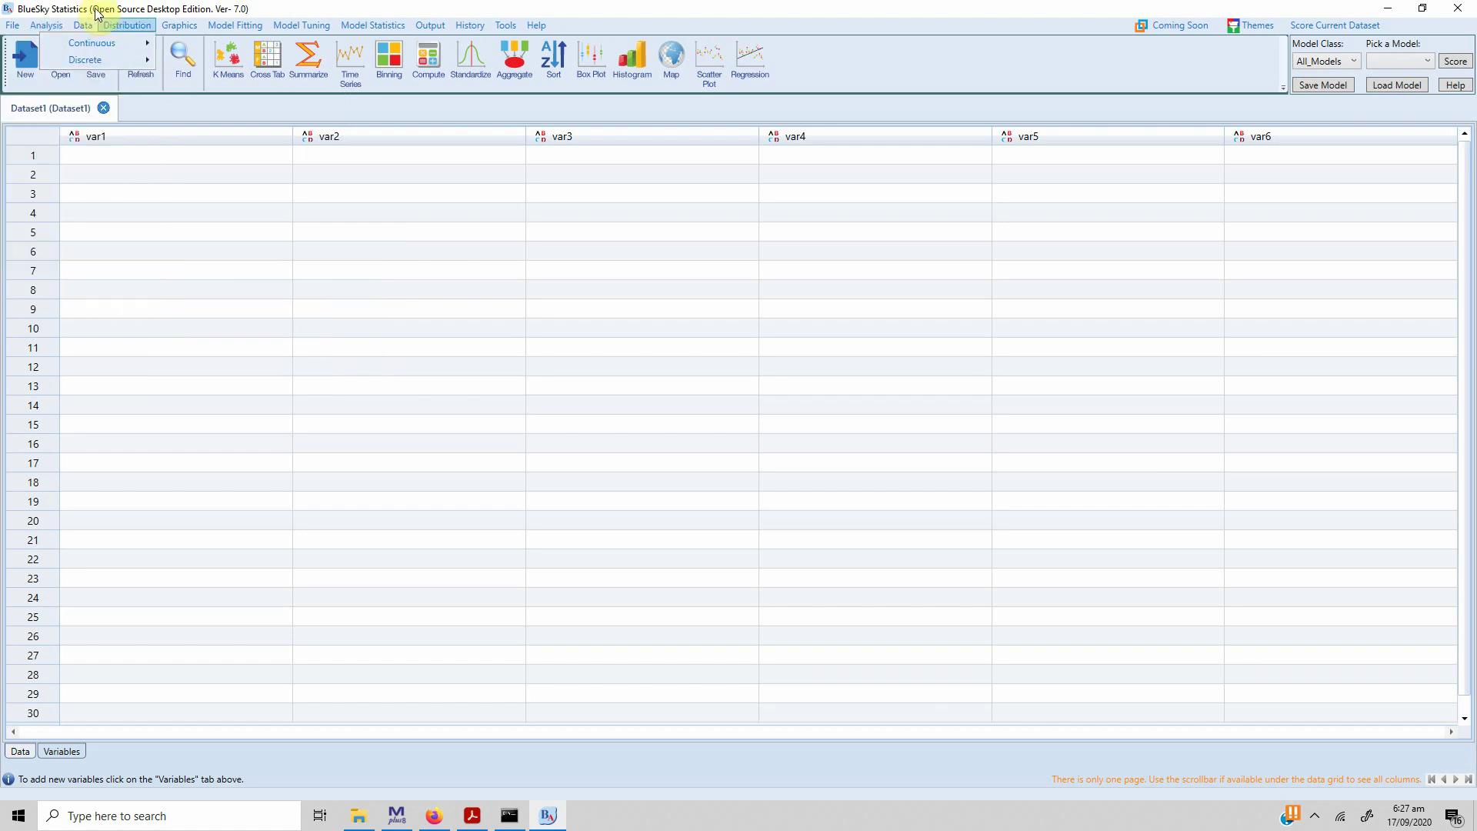
Review the available data management, distribution, graphics, model fitting, model tuning and model statistics commands
left_click(83, 25)
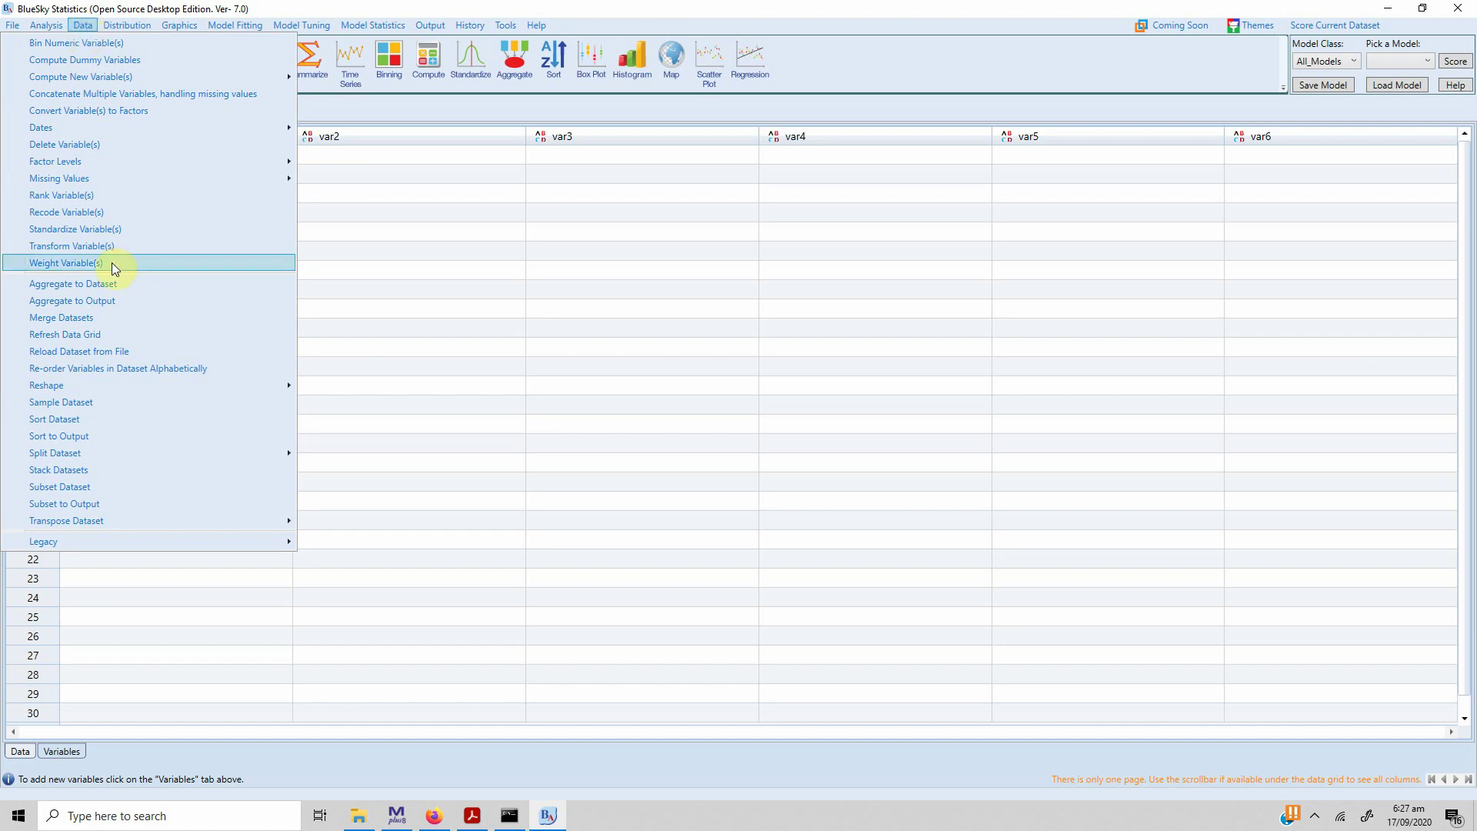
mouse_move(150, 189)
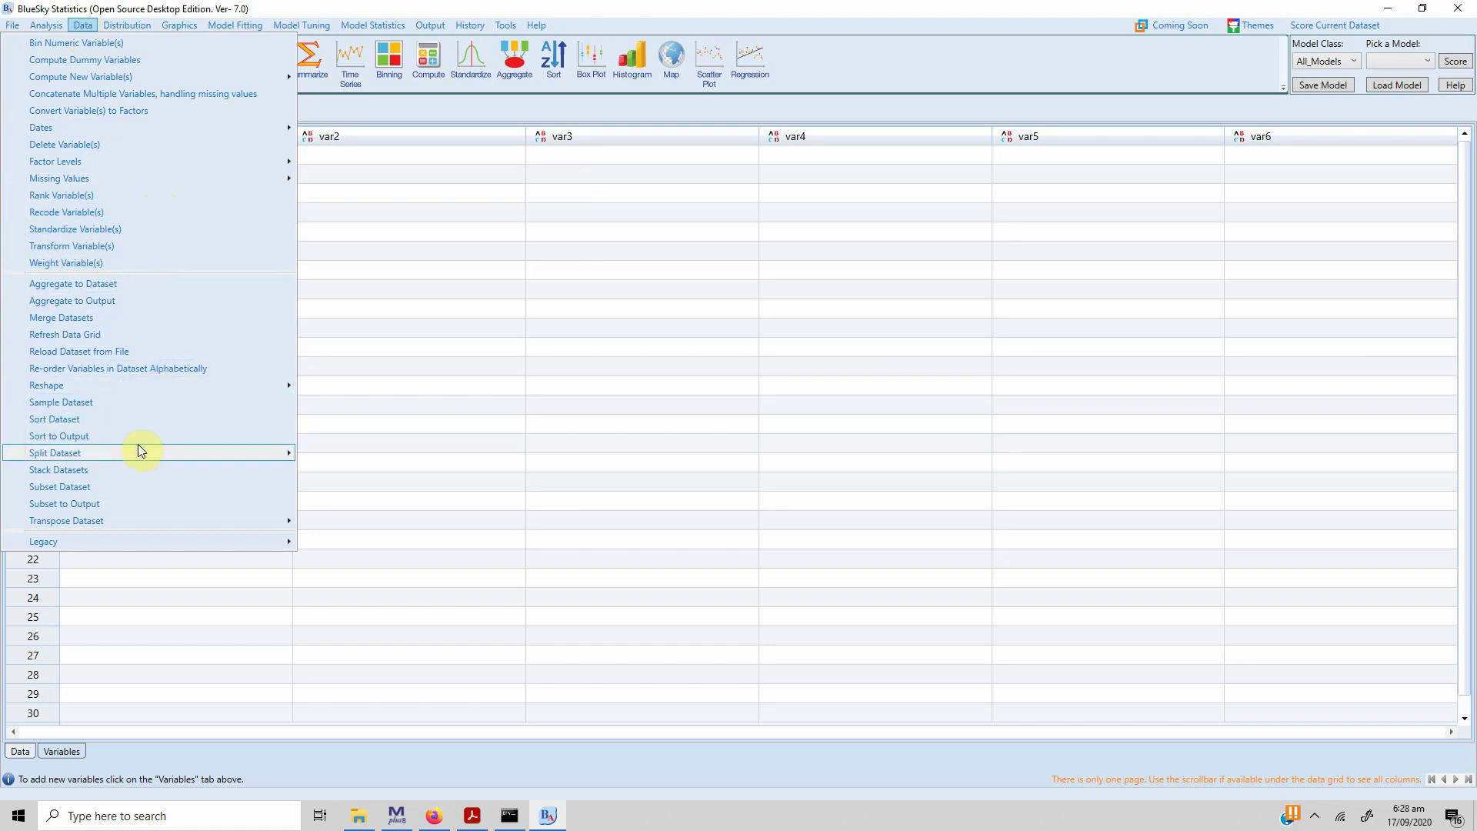
mouse_move(137, 450)
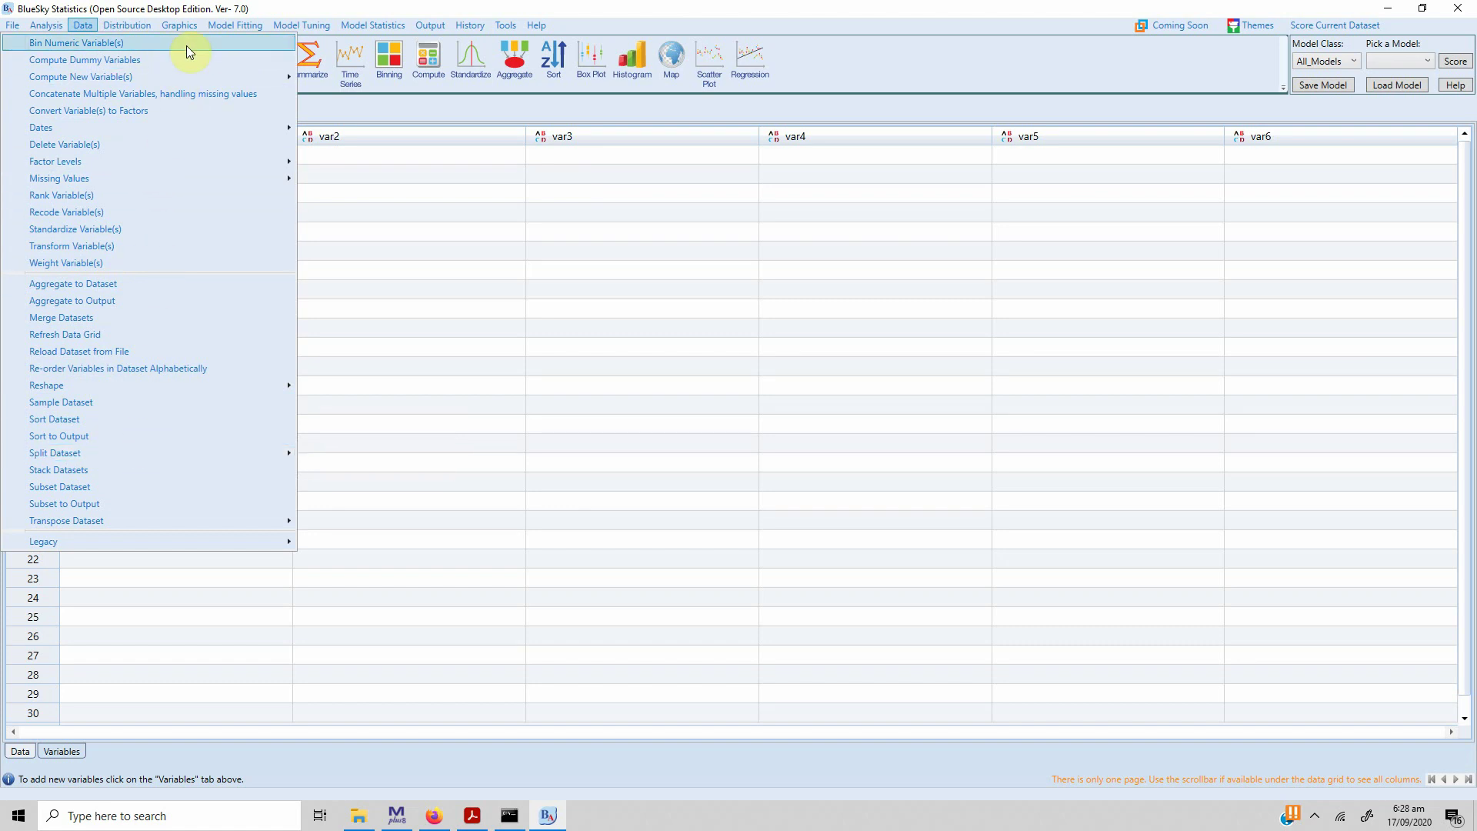
left_click(657, 155)
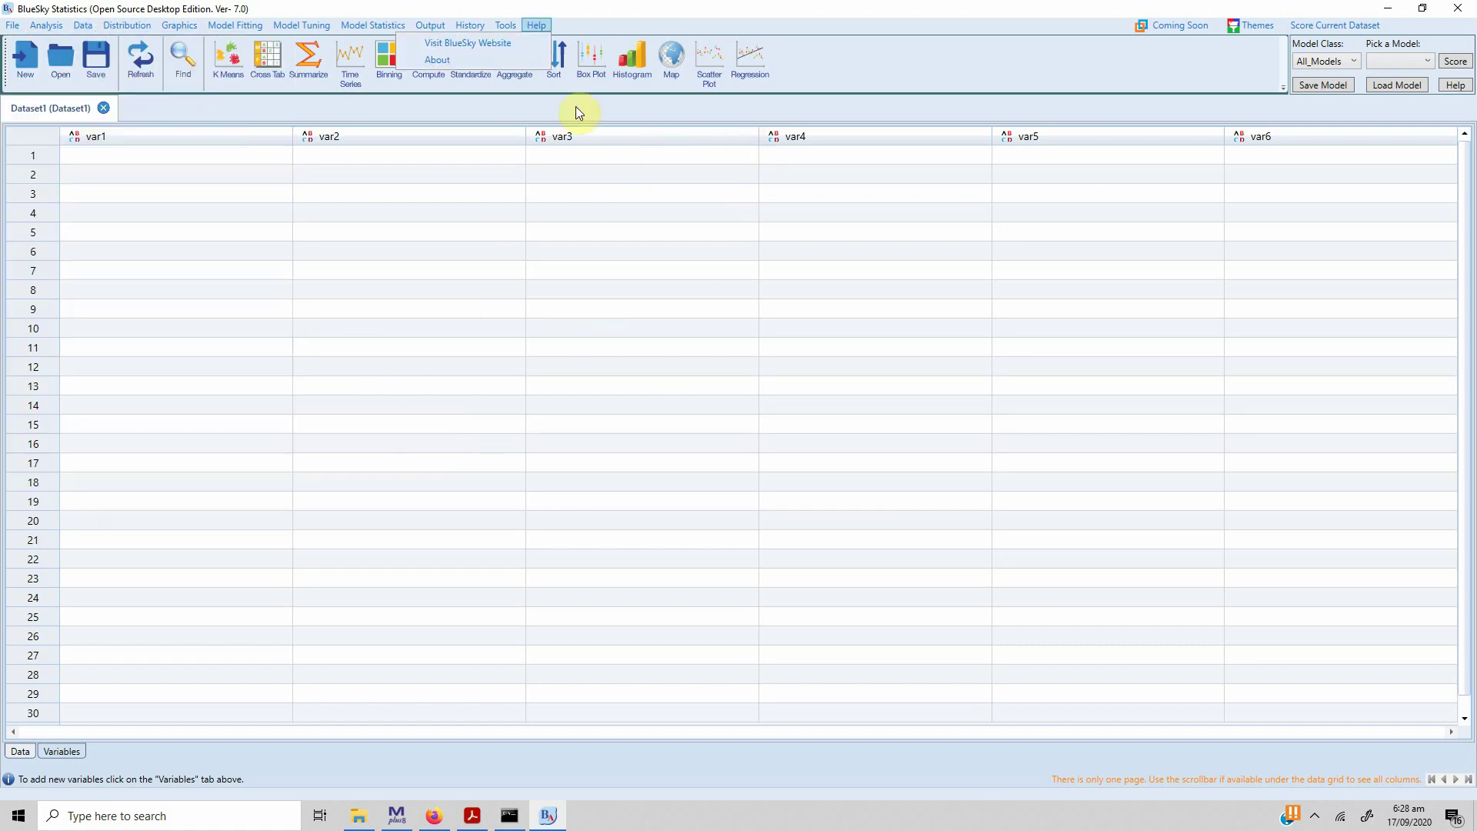
mouse_move(147, 28)
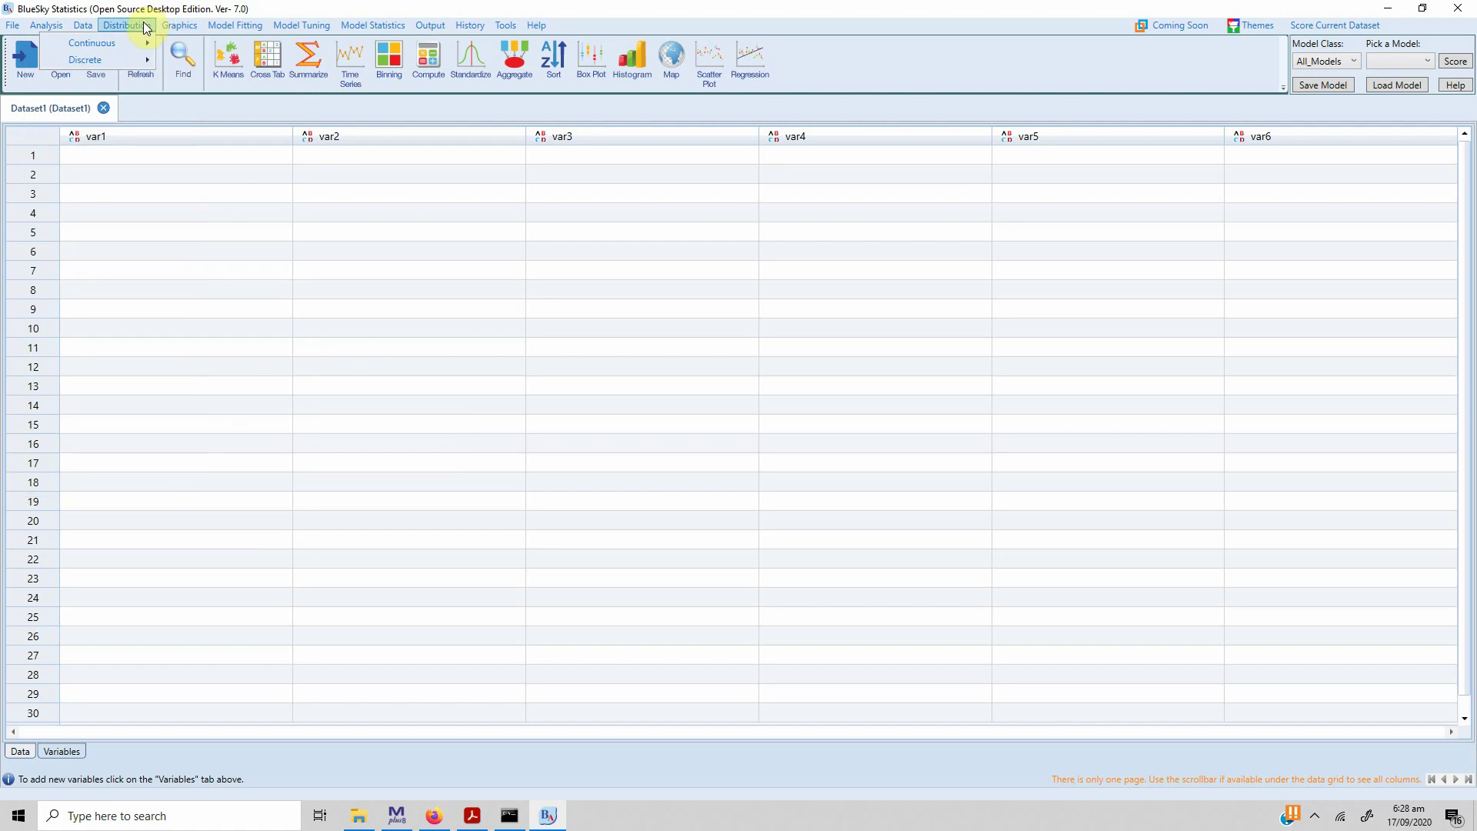
mouse_move(190, 26)
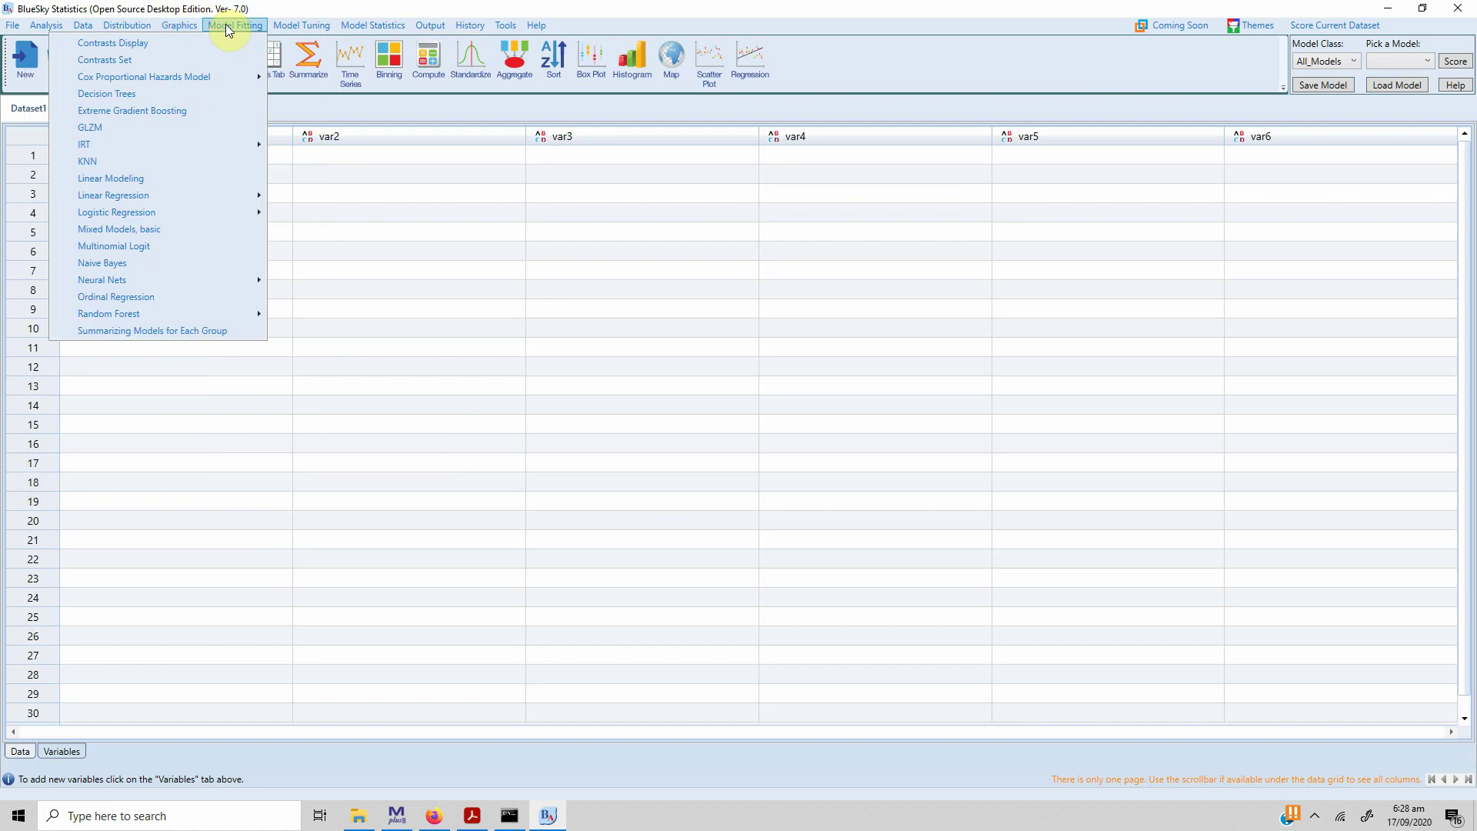
mouse_move(315, 29)
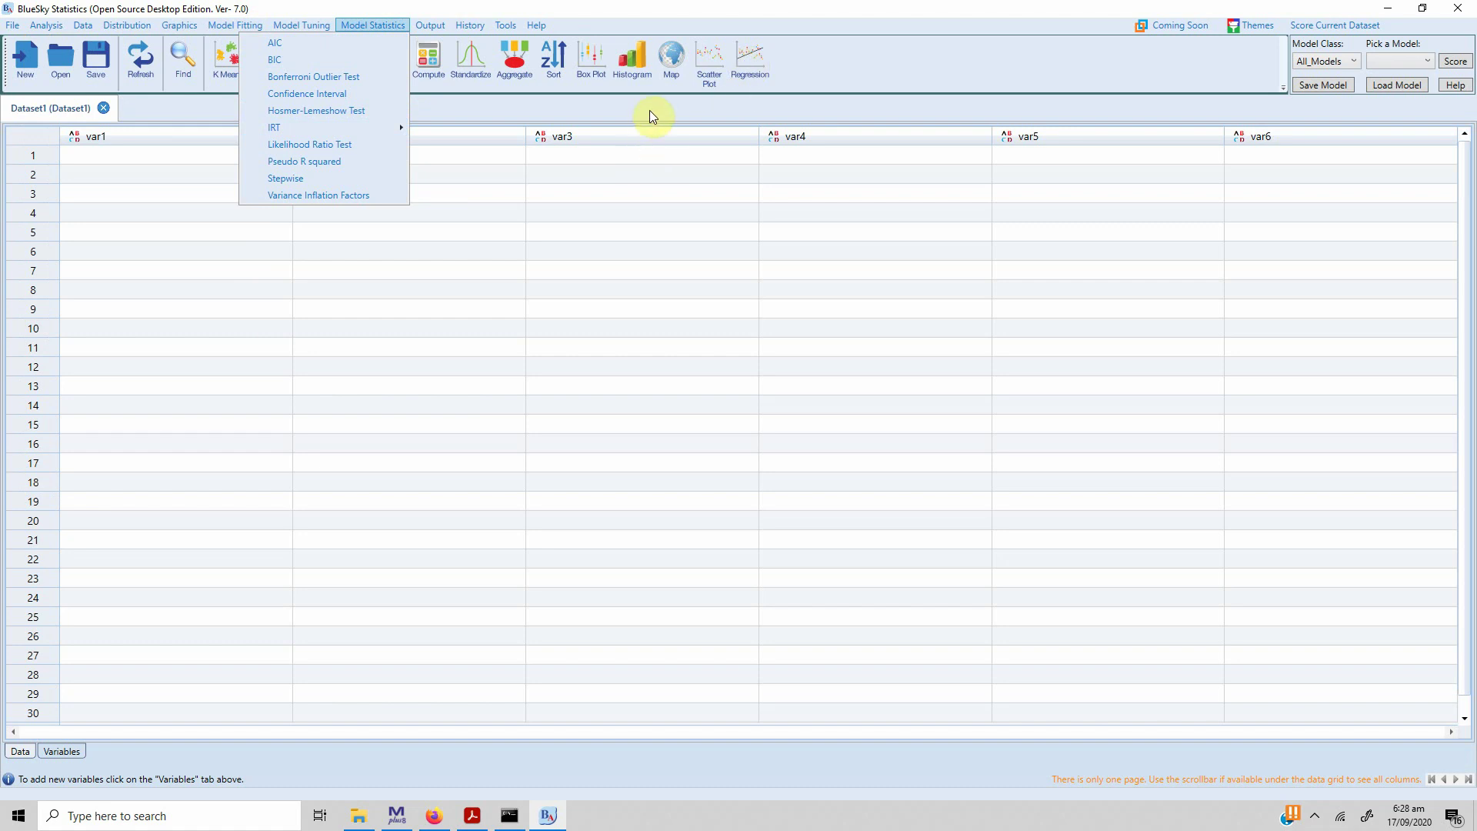
Rename var1 to var6 as SL1 to SL6 in the variable definitions and insert a new numeric variable at the end
left_click(61, 751)
double_click(127, 168)
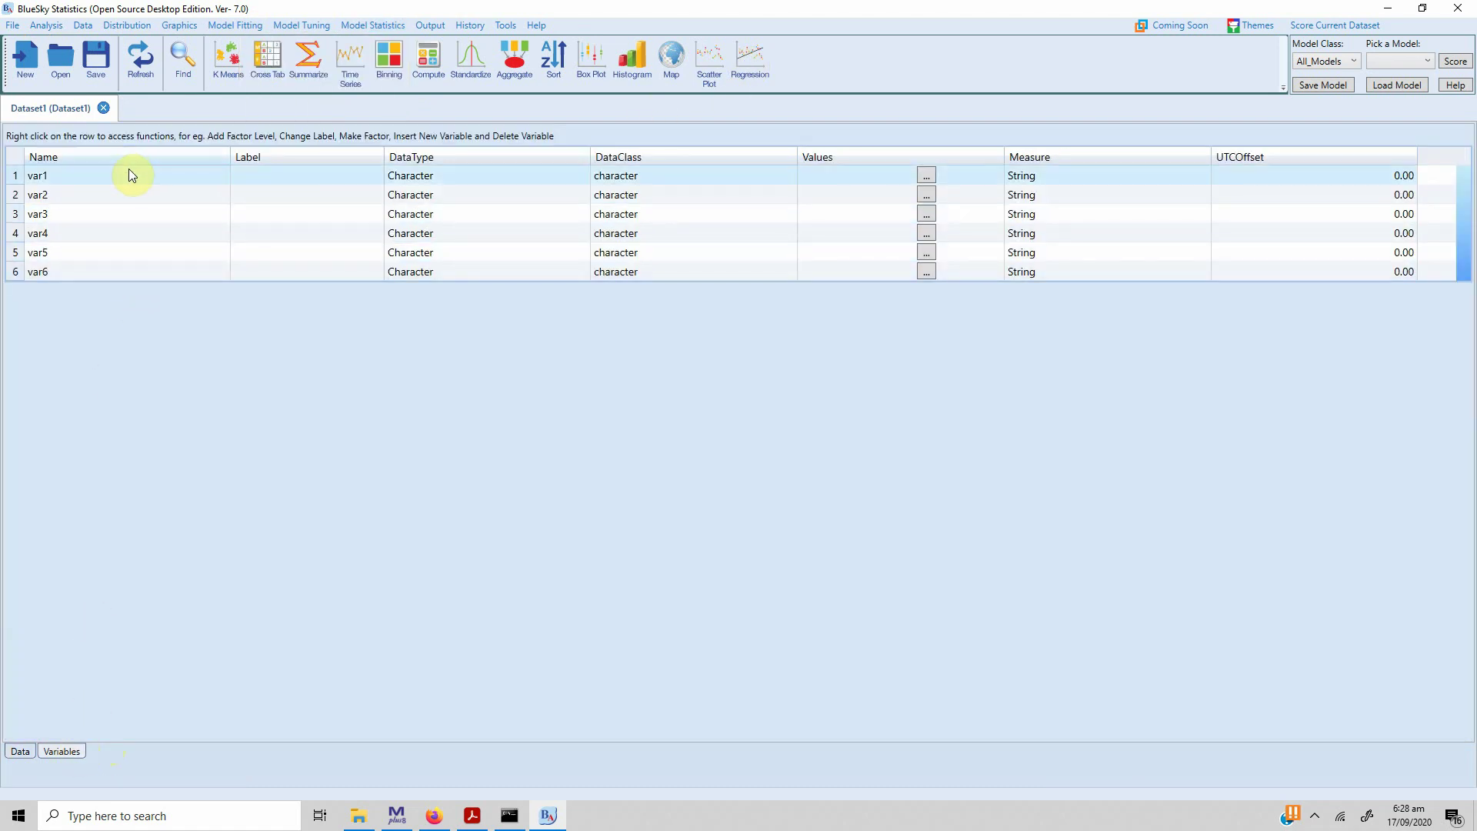
type("SL1")
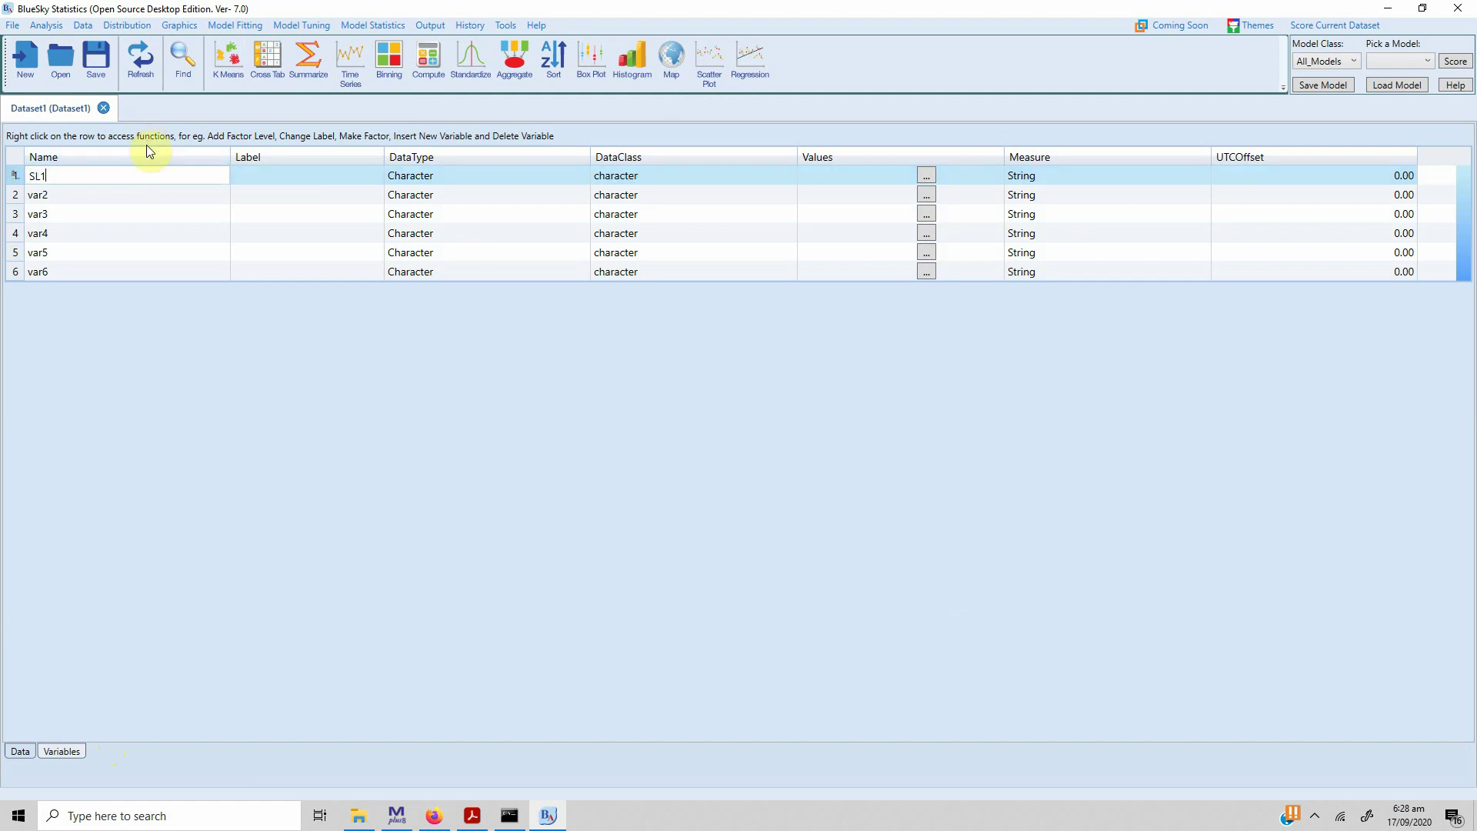
double_click(131, 190)
type("S")
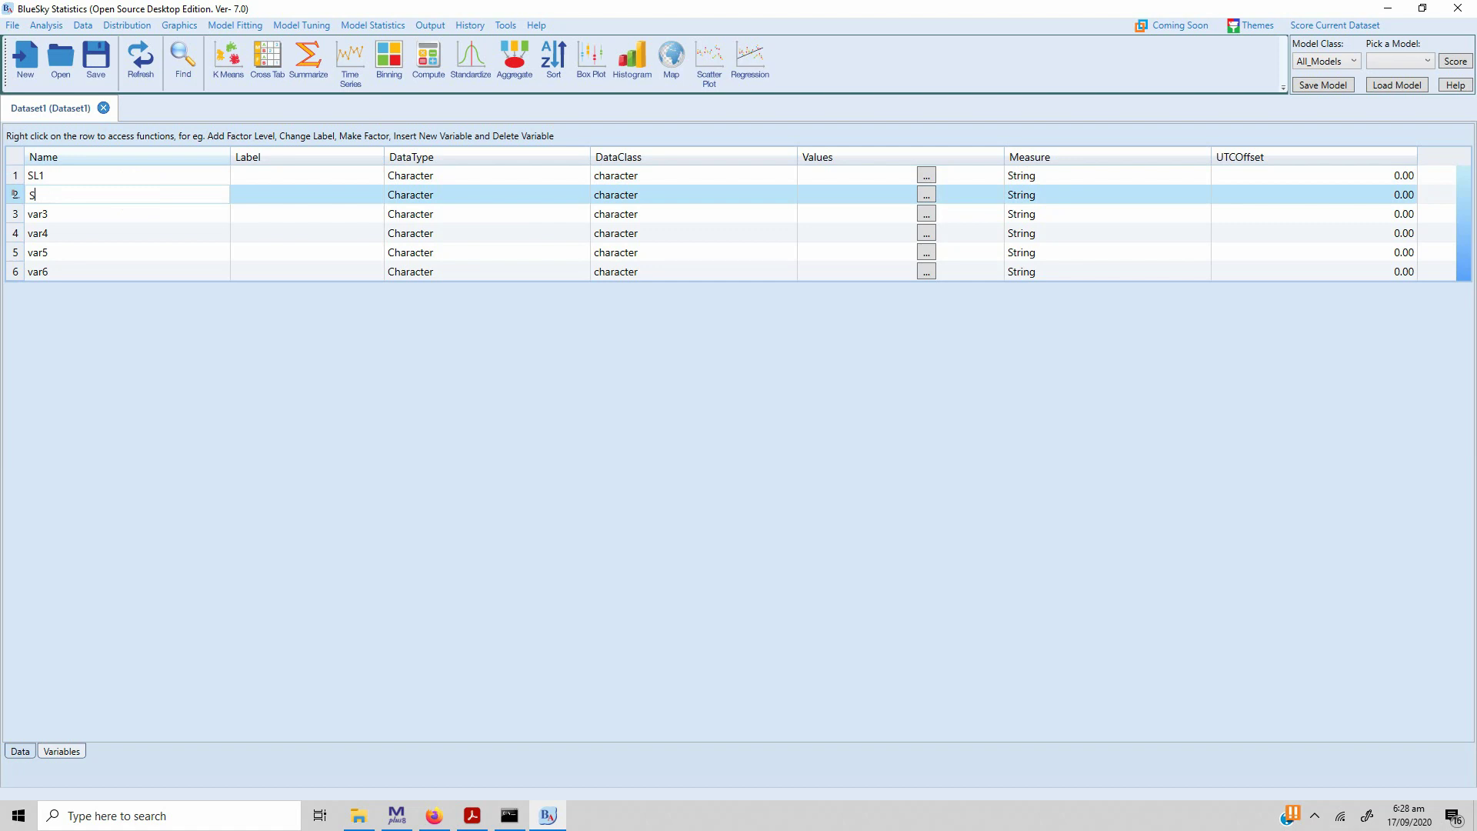
type("L2")
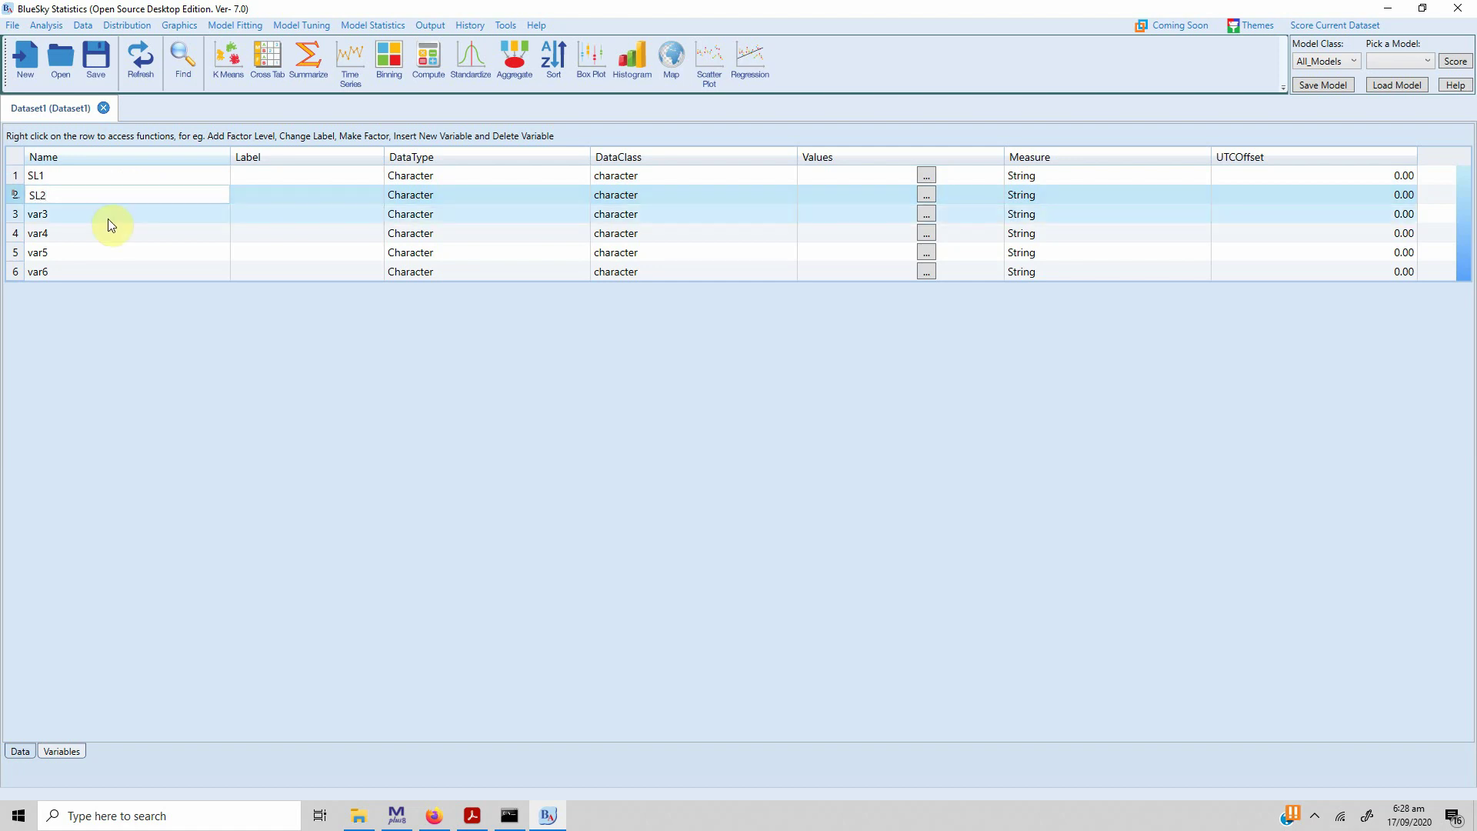
double_click(107, 218)
type("SL3")
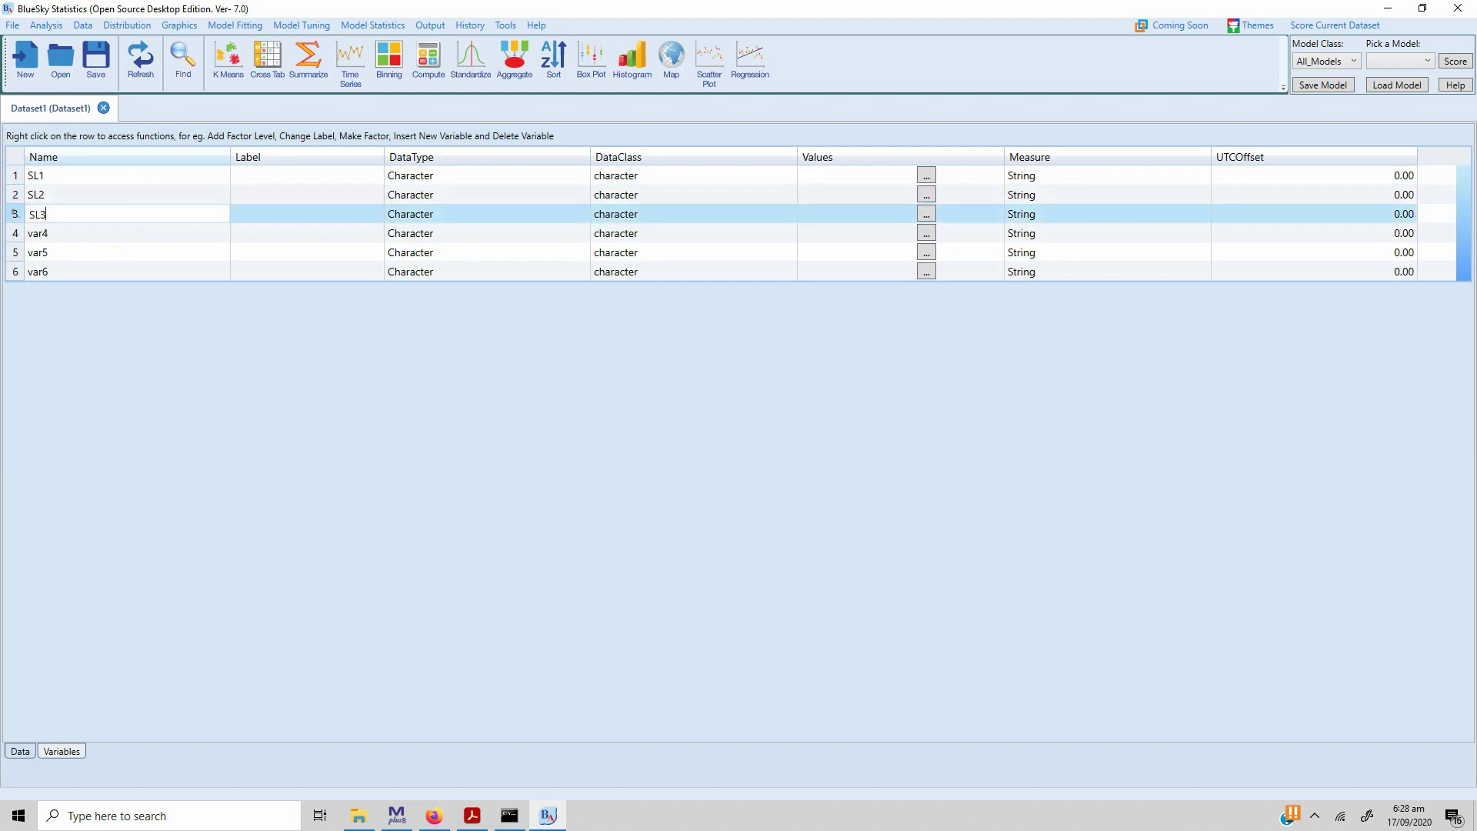
double_click(83, 234)
type("SL4")
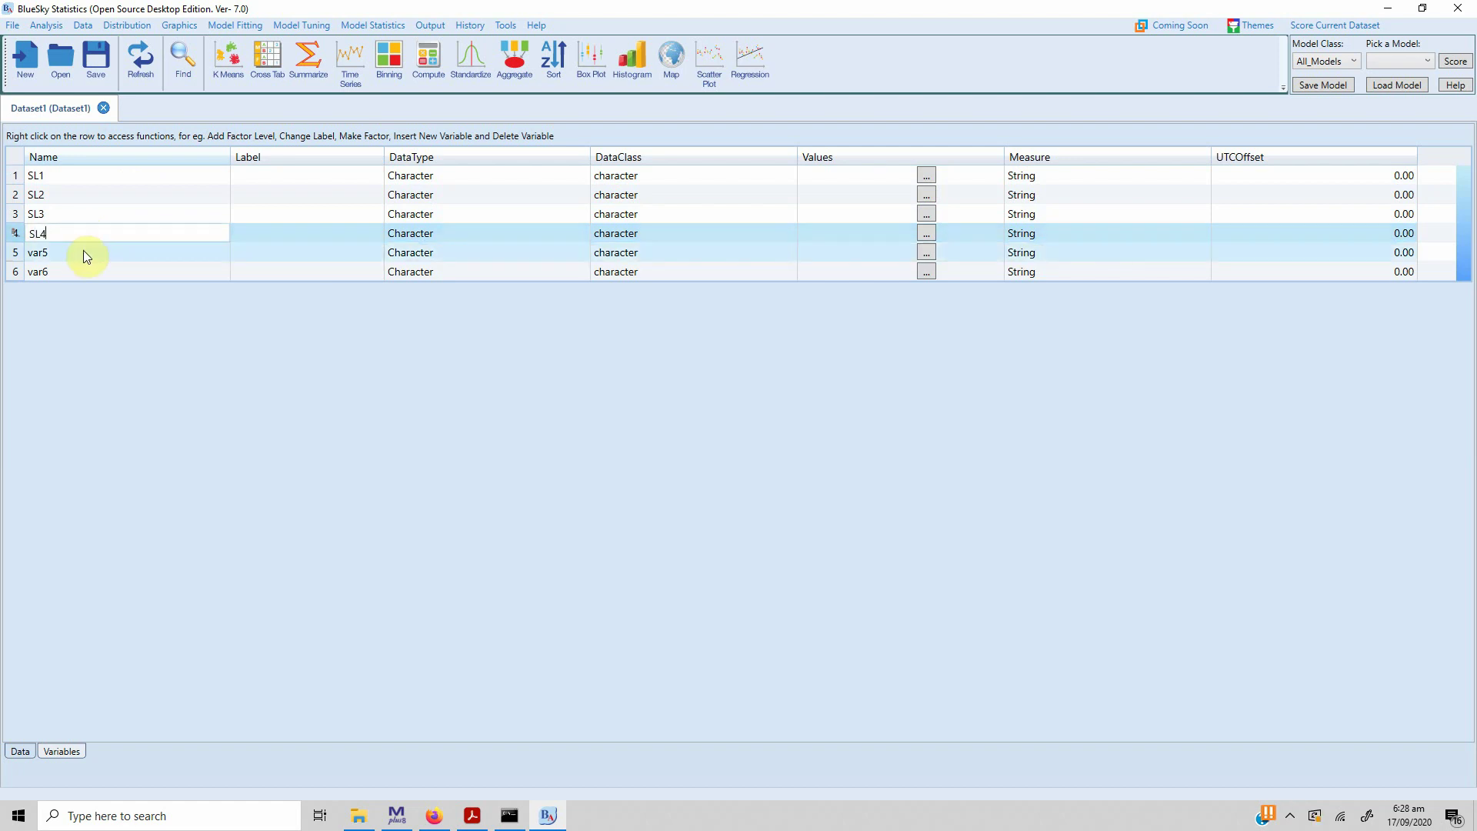
double_click(84, 250)
type("SL5")
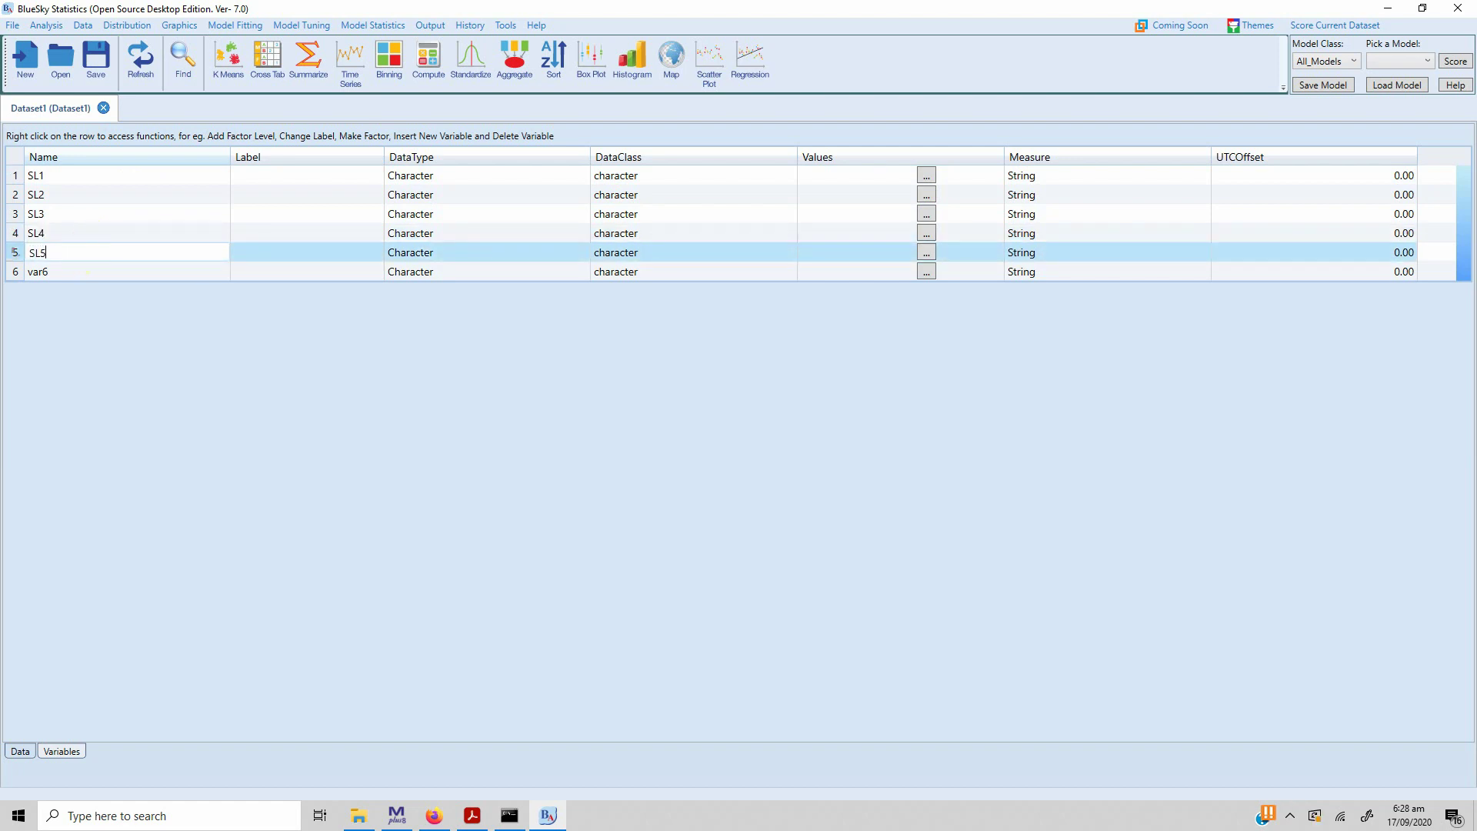
double_click(76, 271)
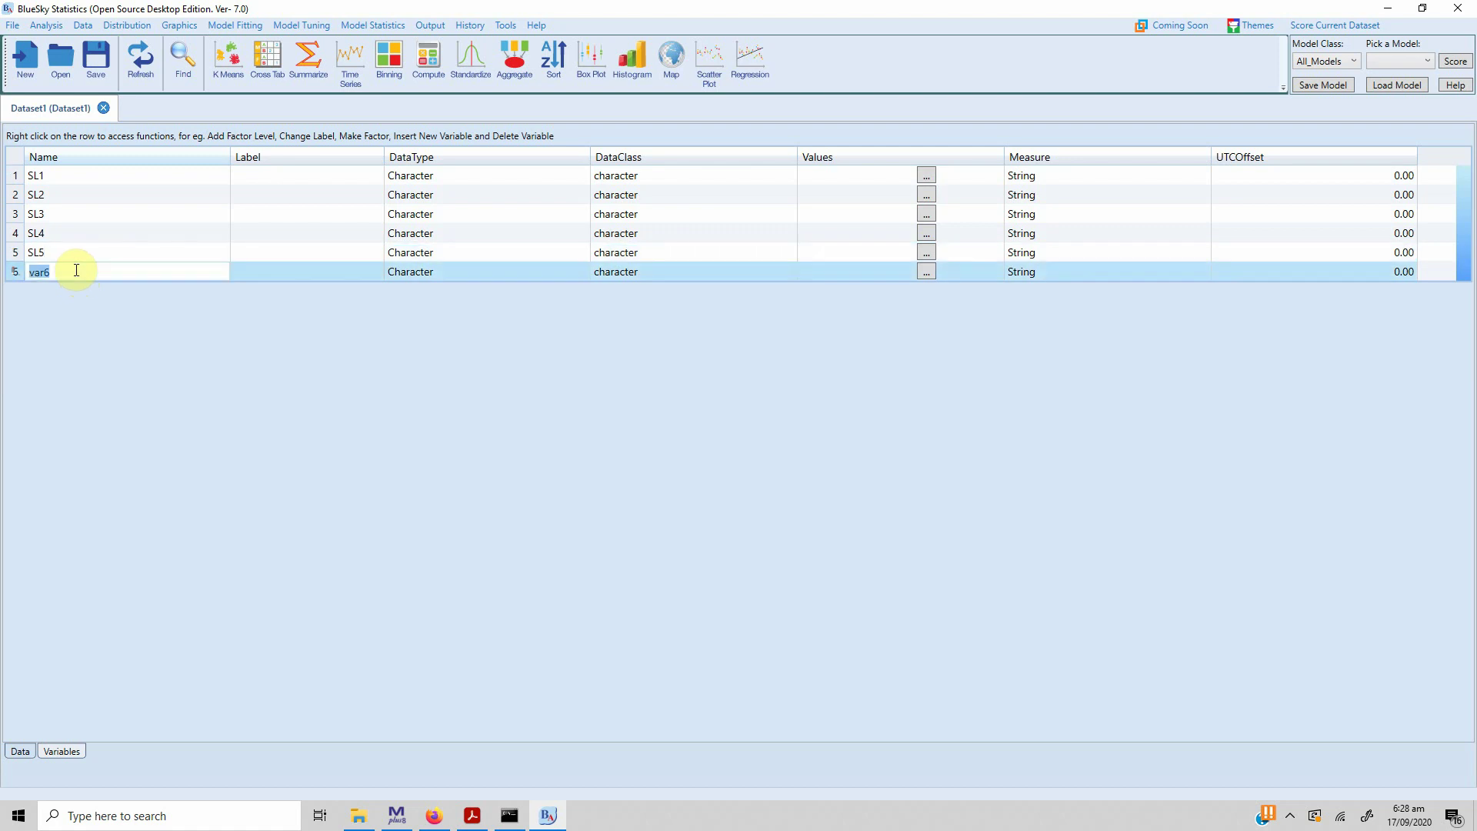
type("SL6")
right_click(18, 276)
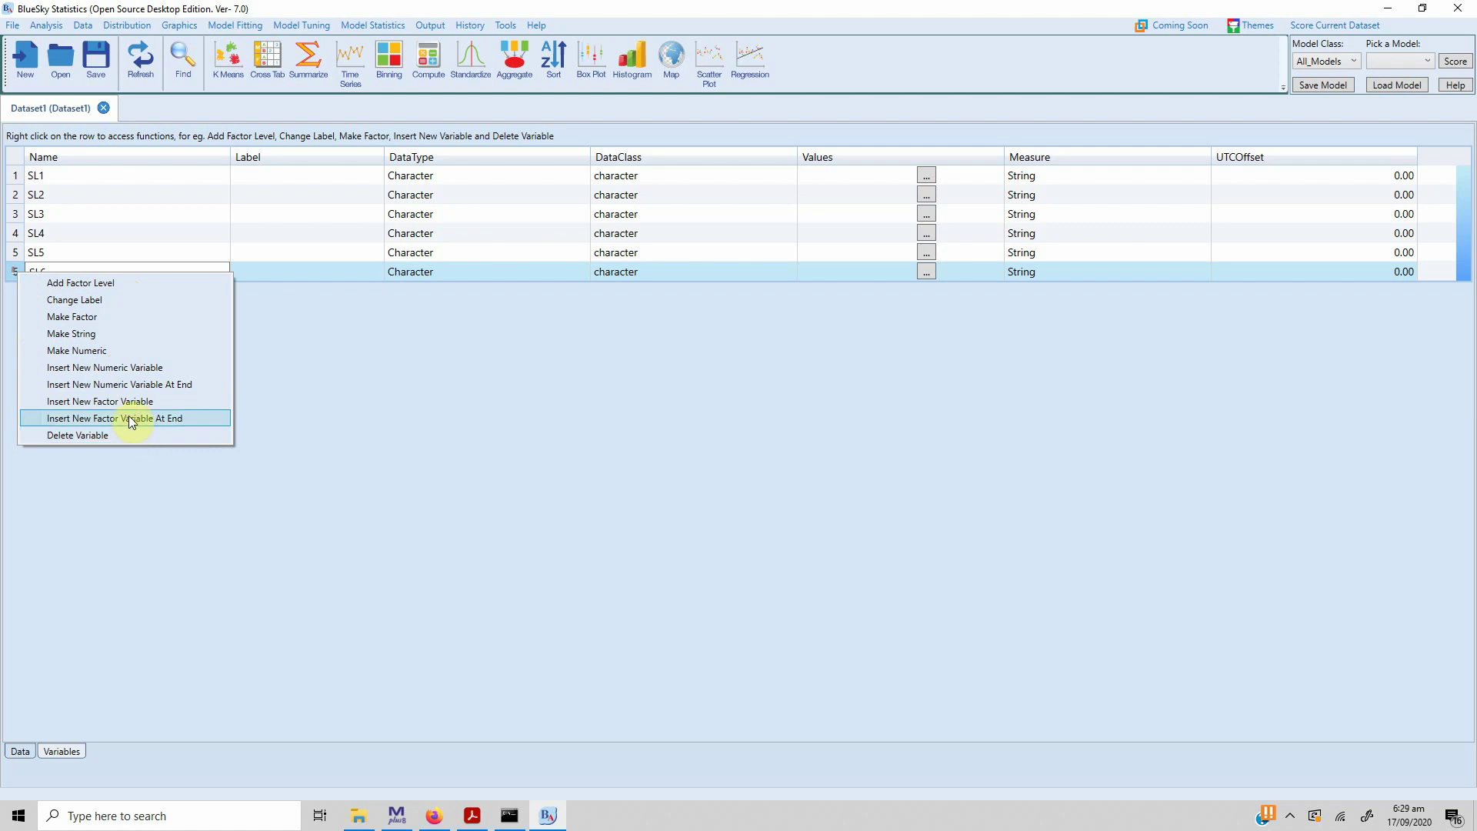
left_click(144, 380)
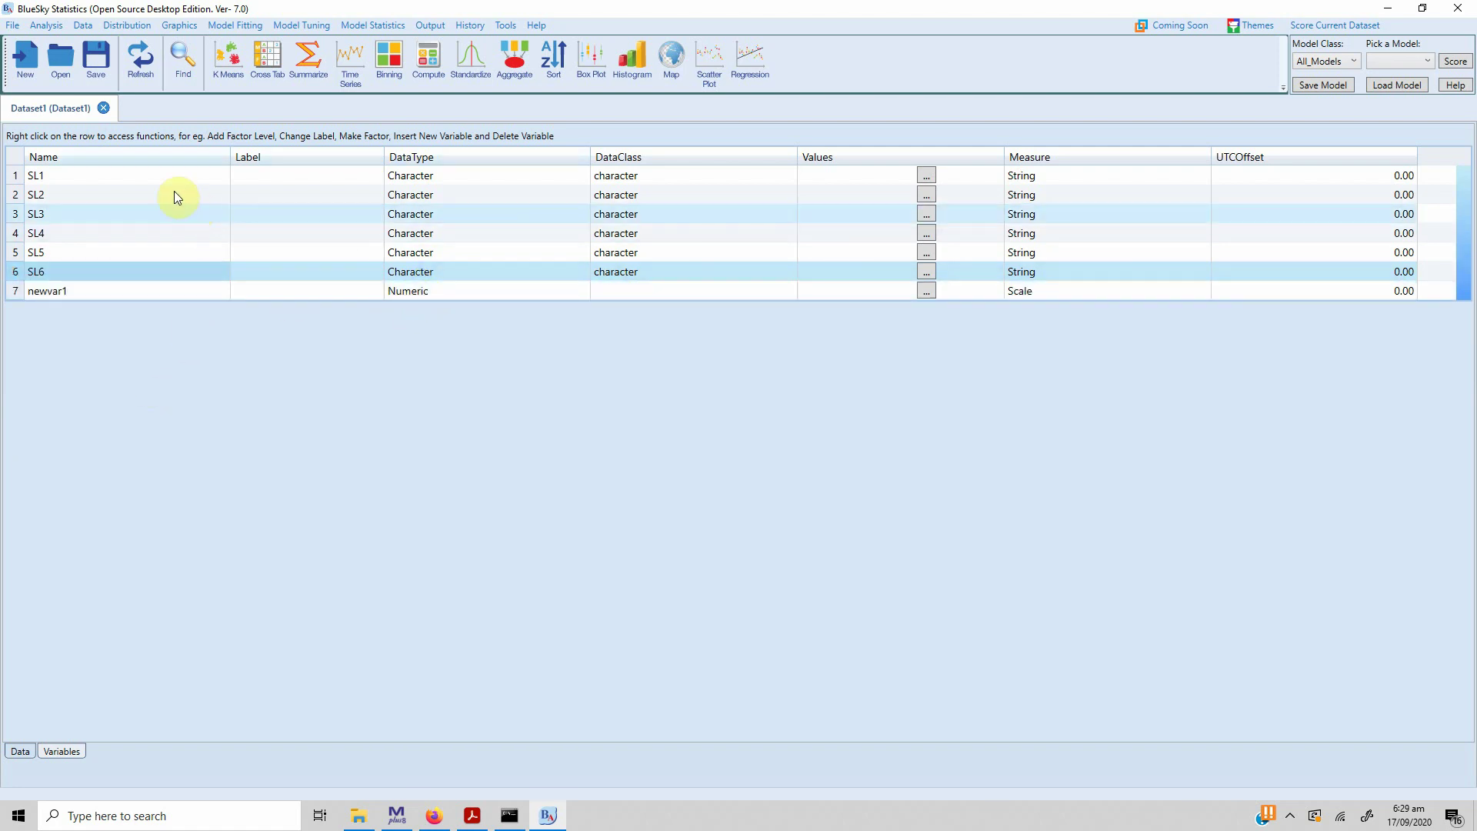
Convert the variables SL1, SL2, SL3, SL4, SL5 and SL6 from character to numeric
right_click(20, 179)
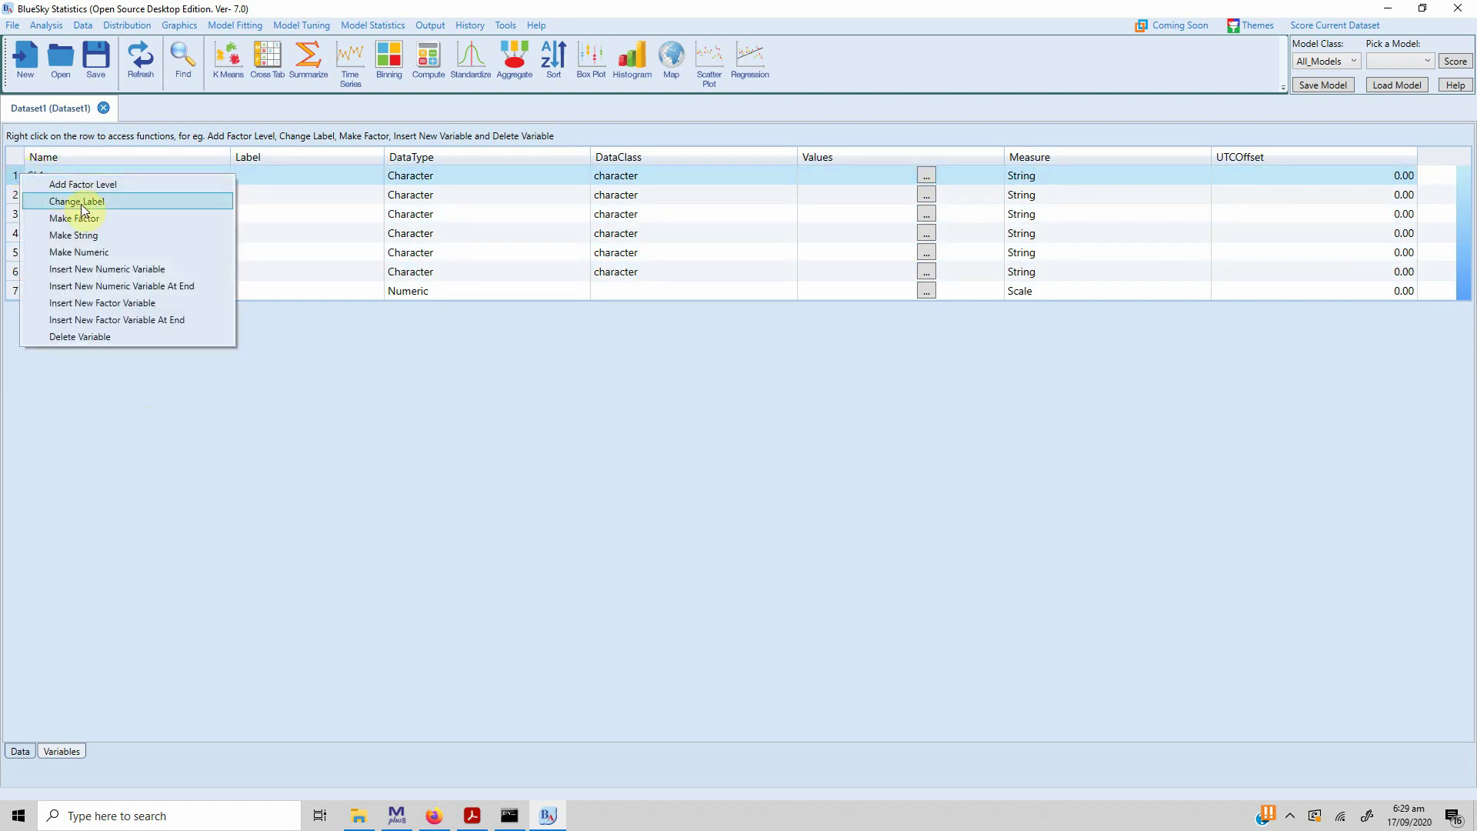
left_click(97, 253)
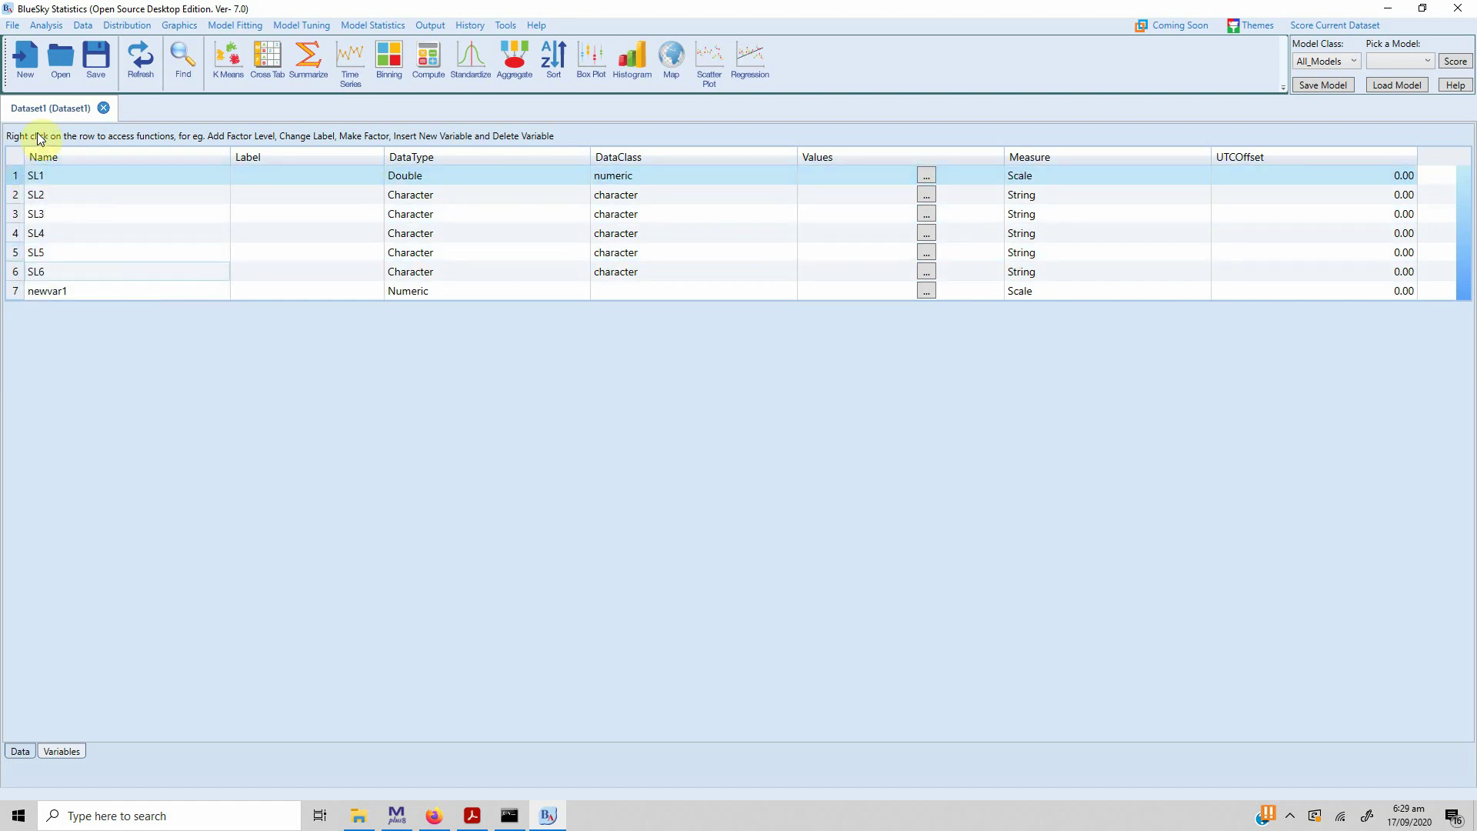
right_click(21, 194)
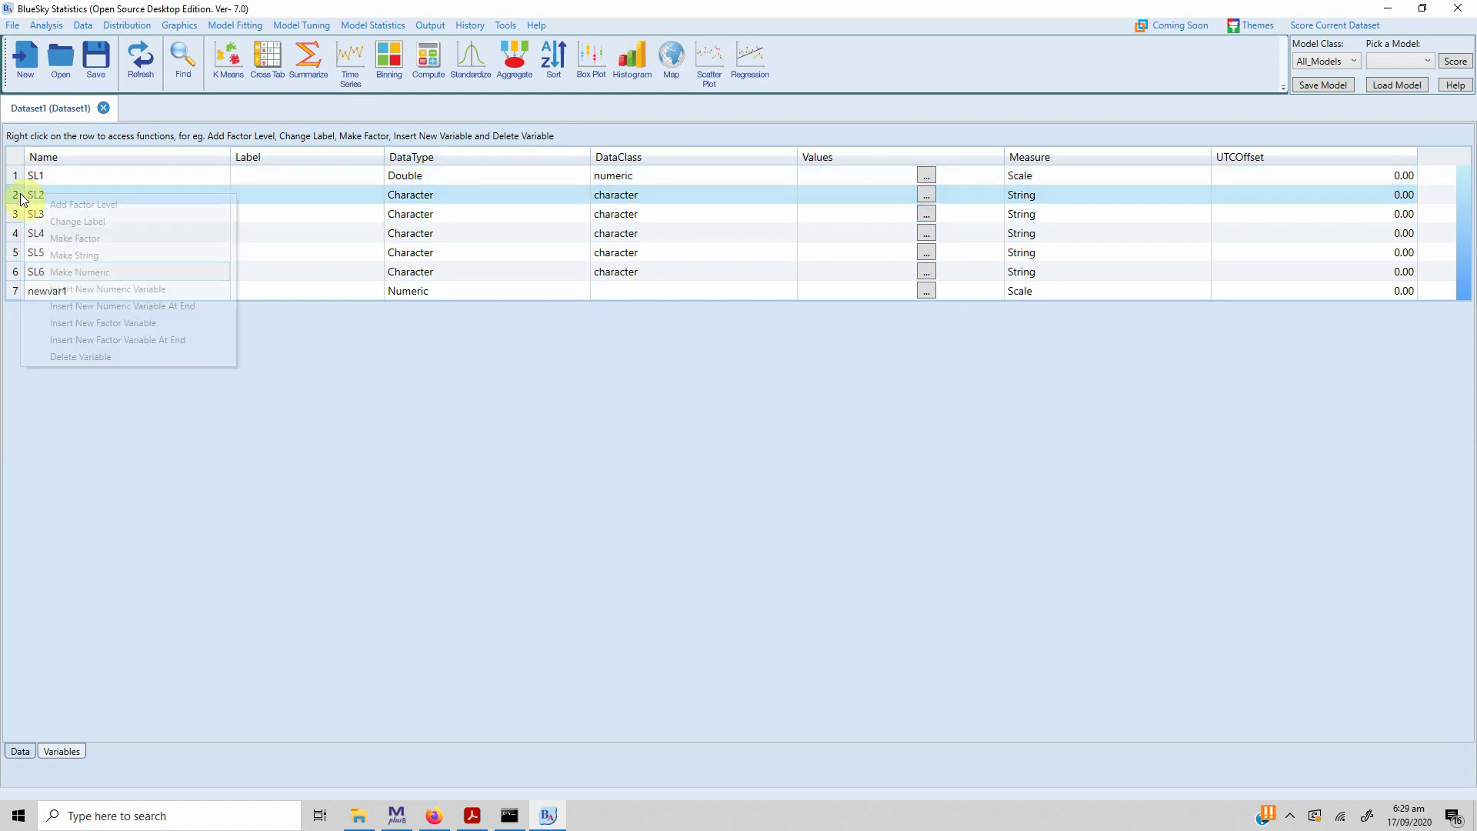
left_click(107, 272)
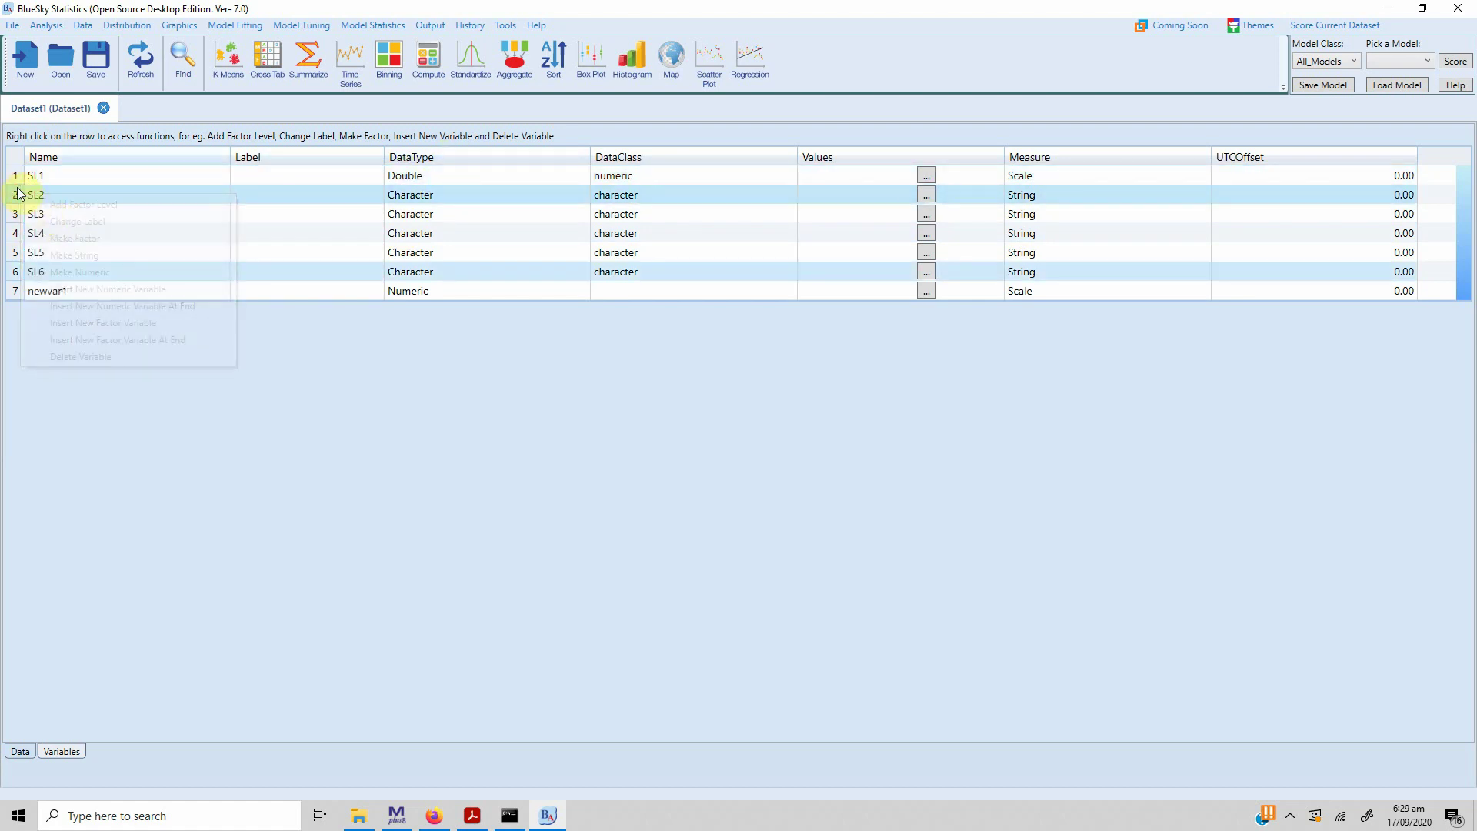
right_click(18, 213)
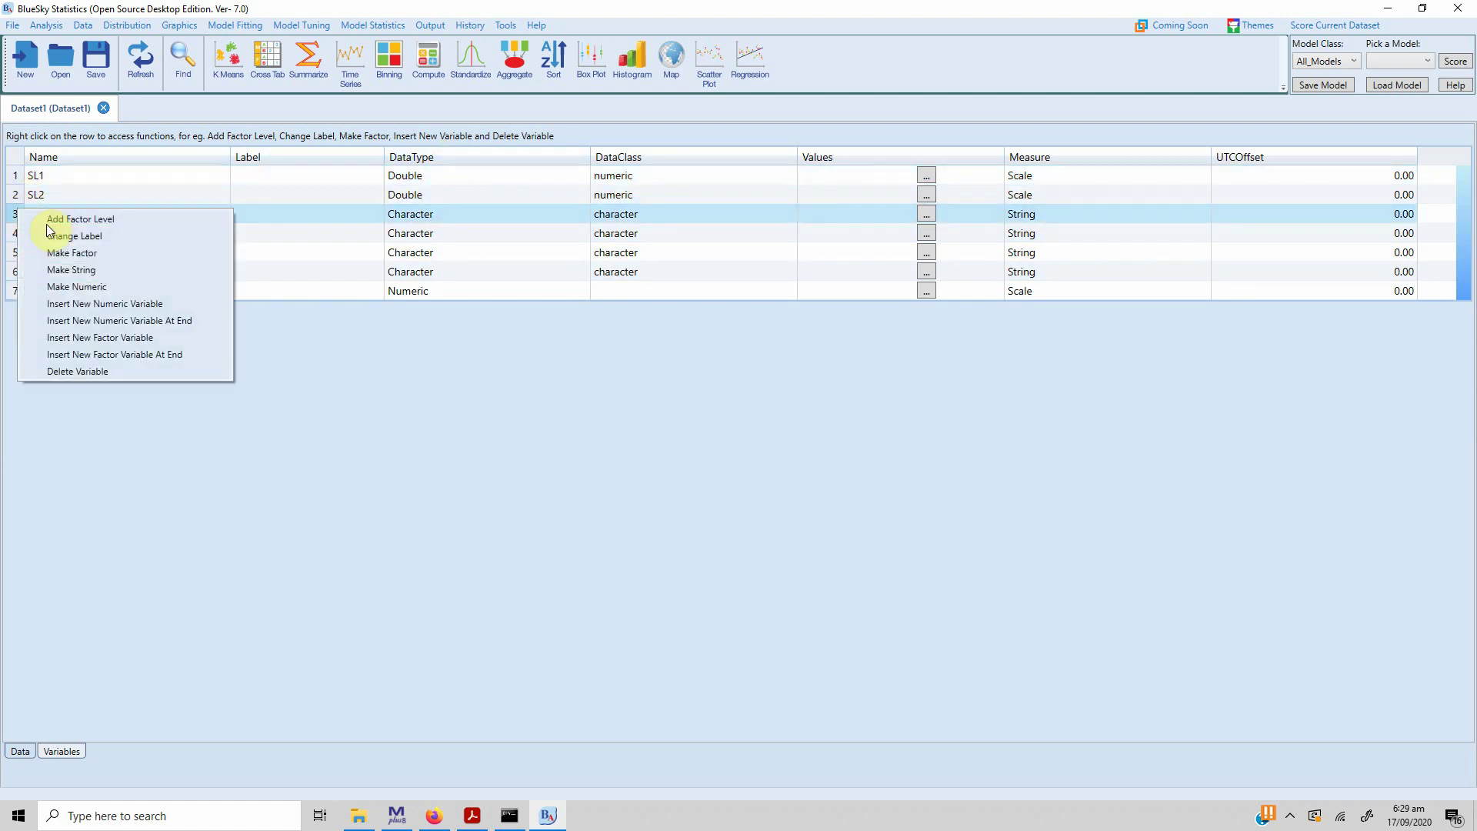
left_click(108, 284)
right_click(17, 229)
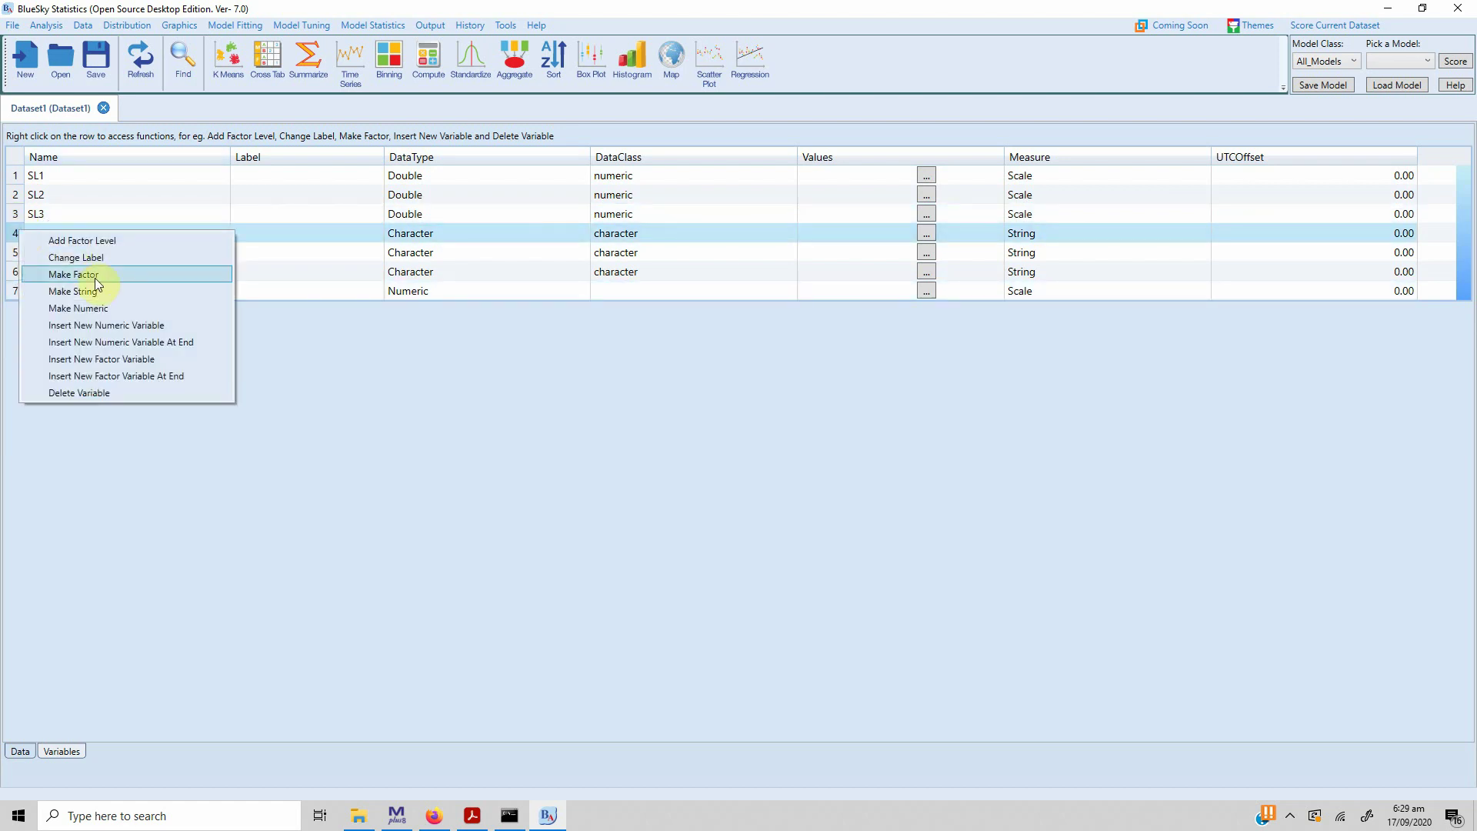
left_click(105, 307)
right_click(16, 253)
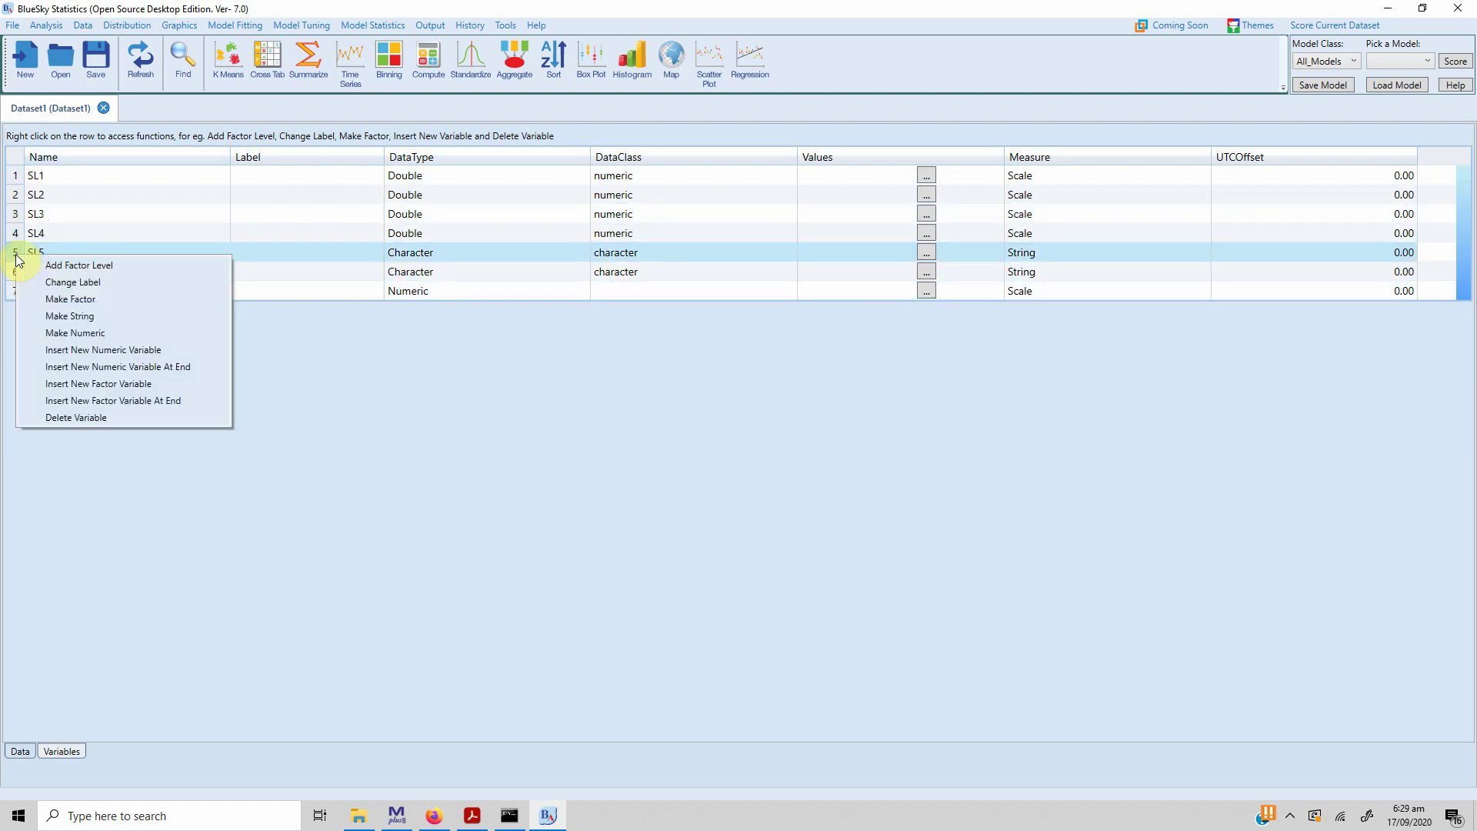
left_click(111, 332)
right_click(21, 272)
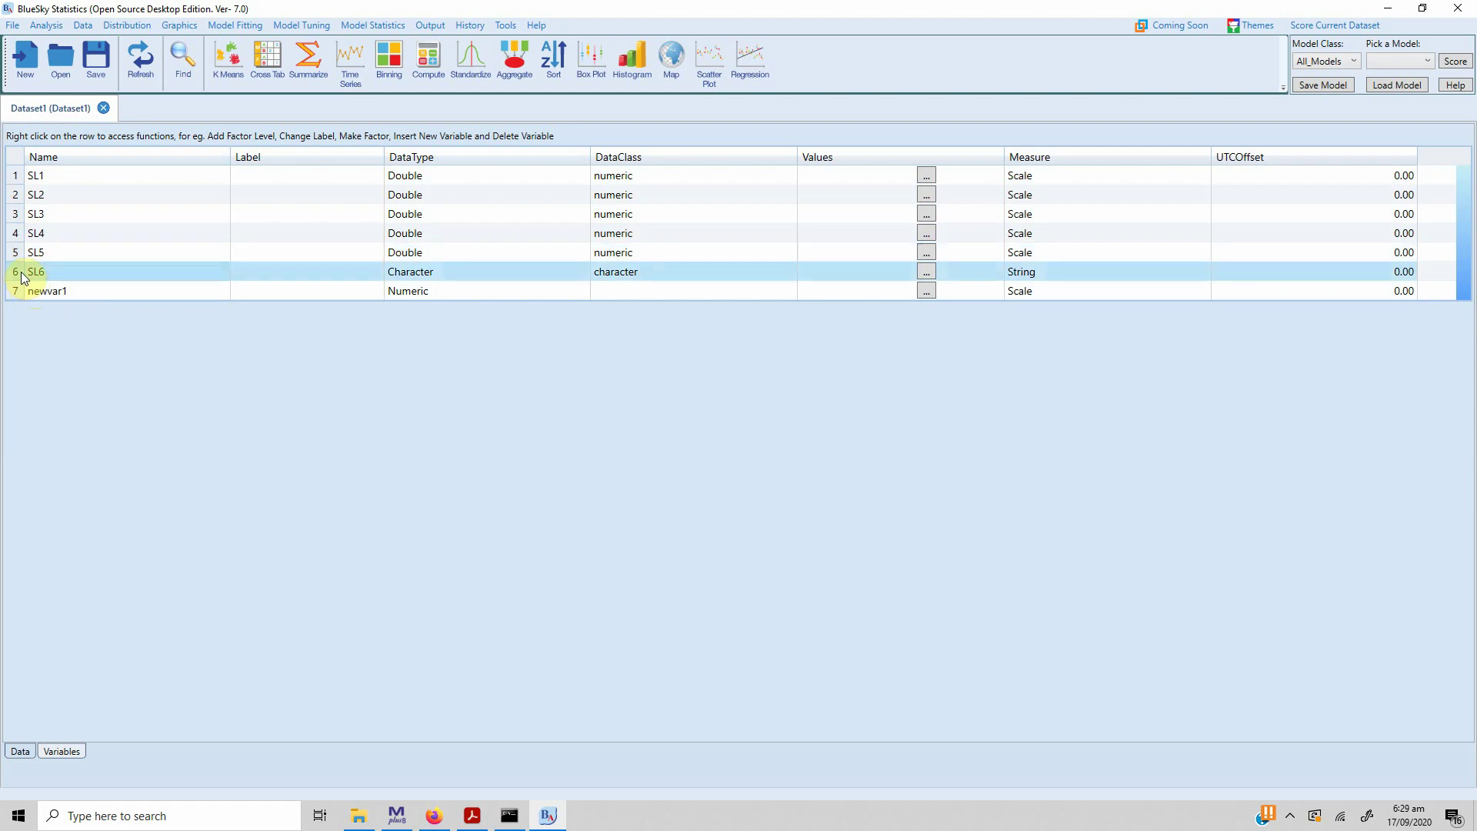
left_click(94, 351)
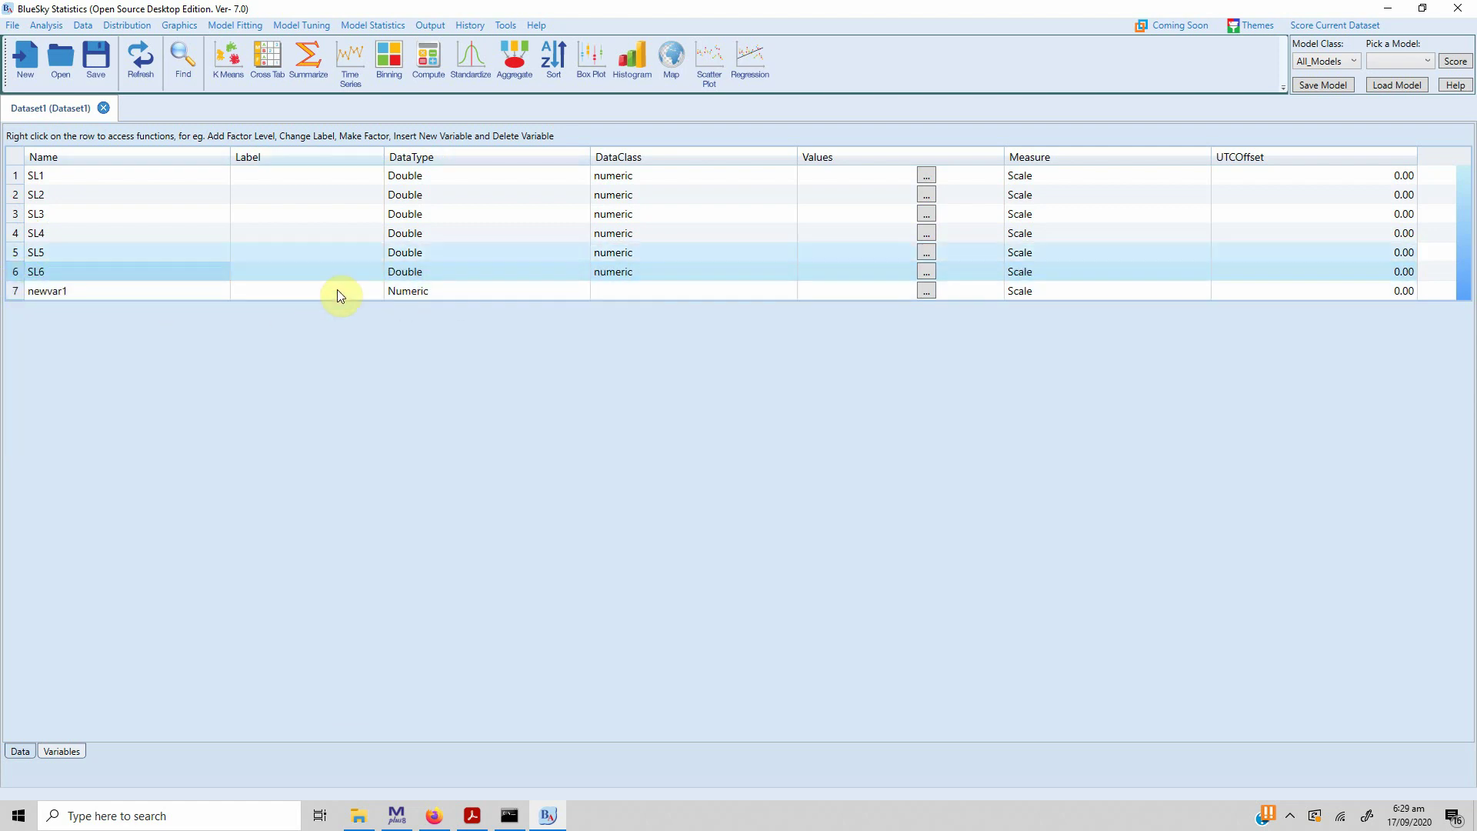
Make the newly inserted seventh variable numeric and rename it SL7
left_click(441, 289)
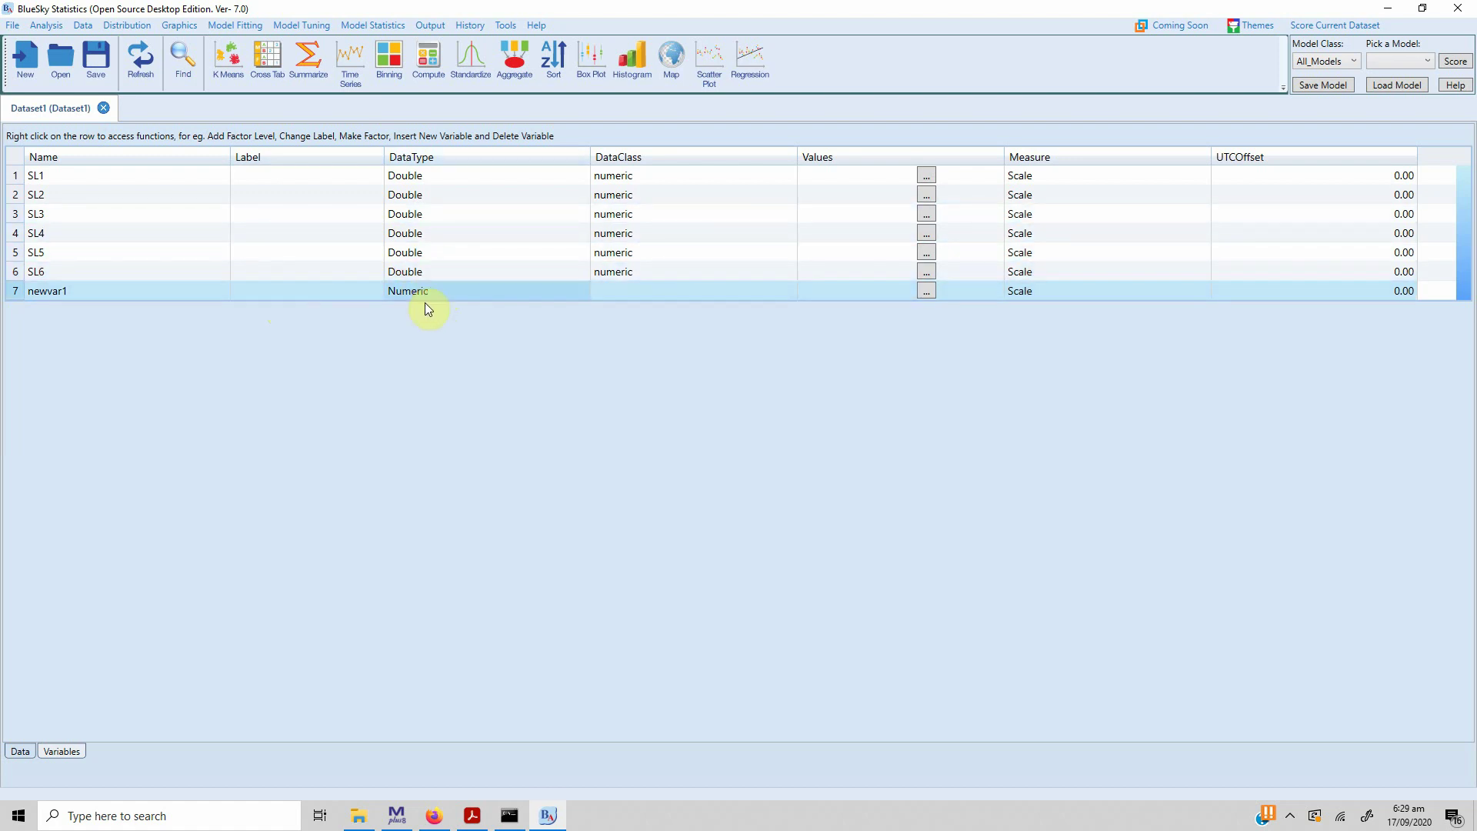
right_click(20, 290)
left_click(131, 364)
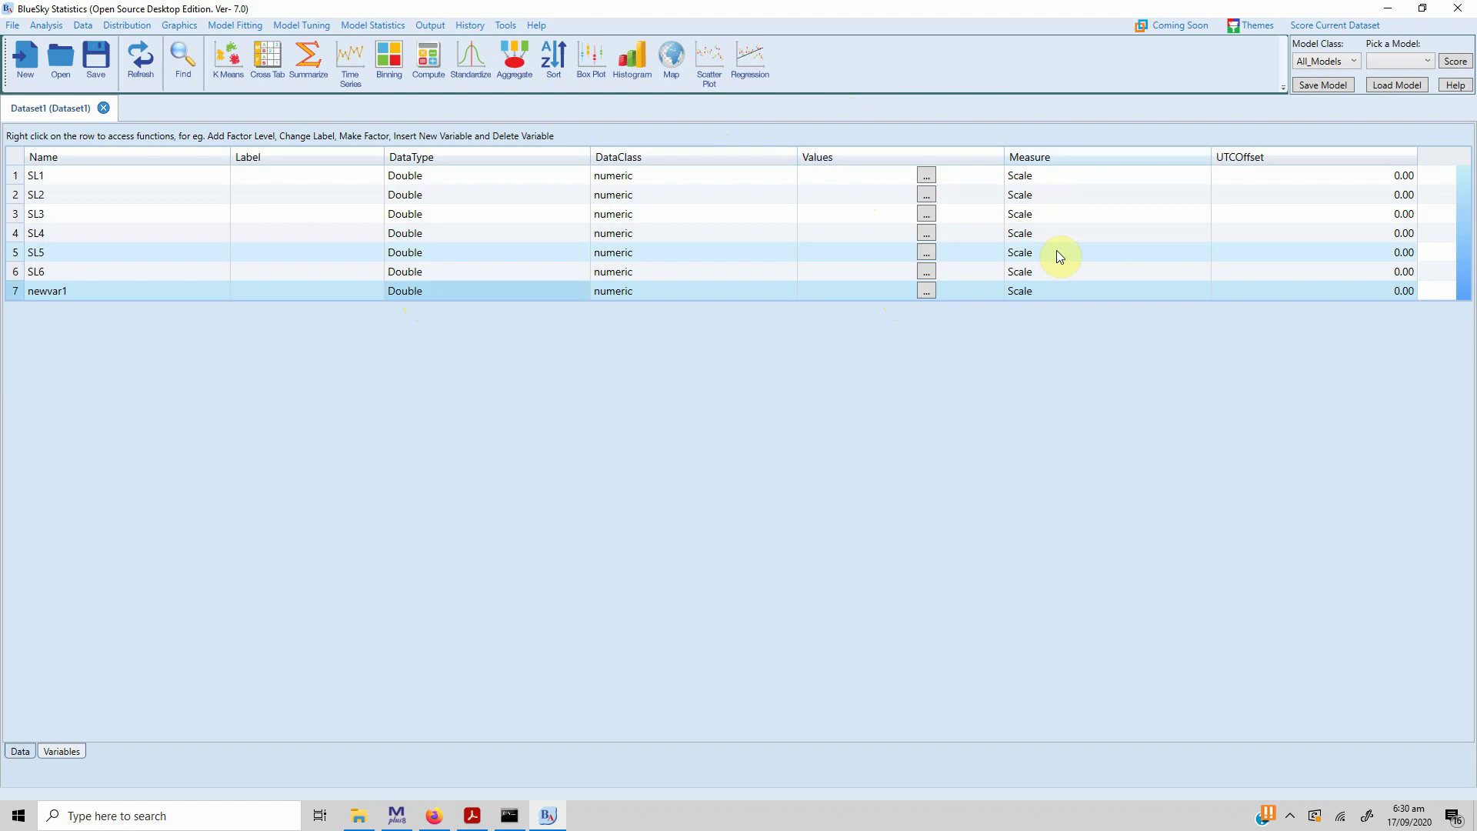
double_click(187, 287)
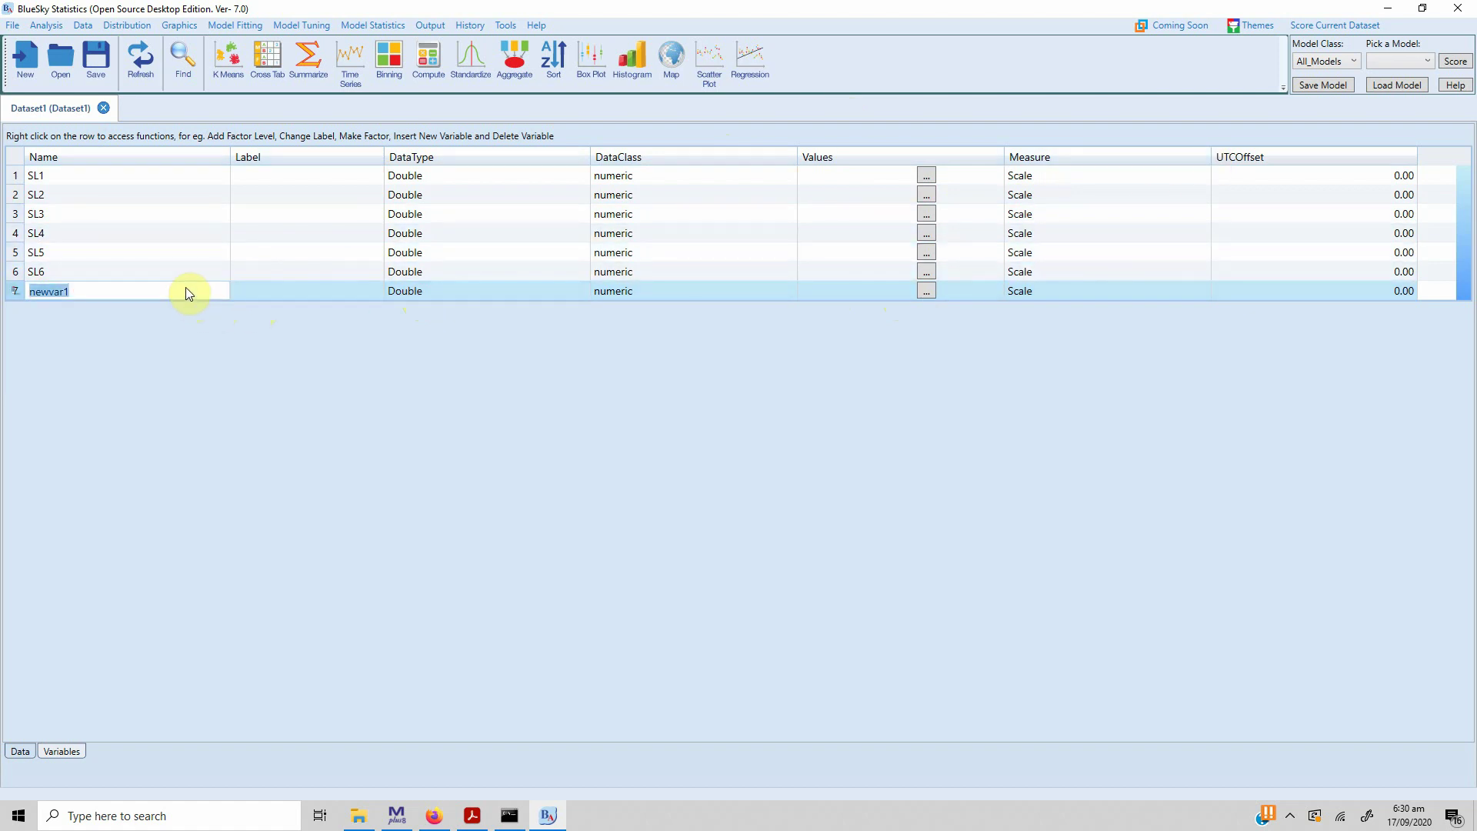
type("SL7")
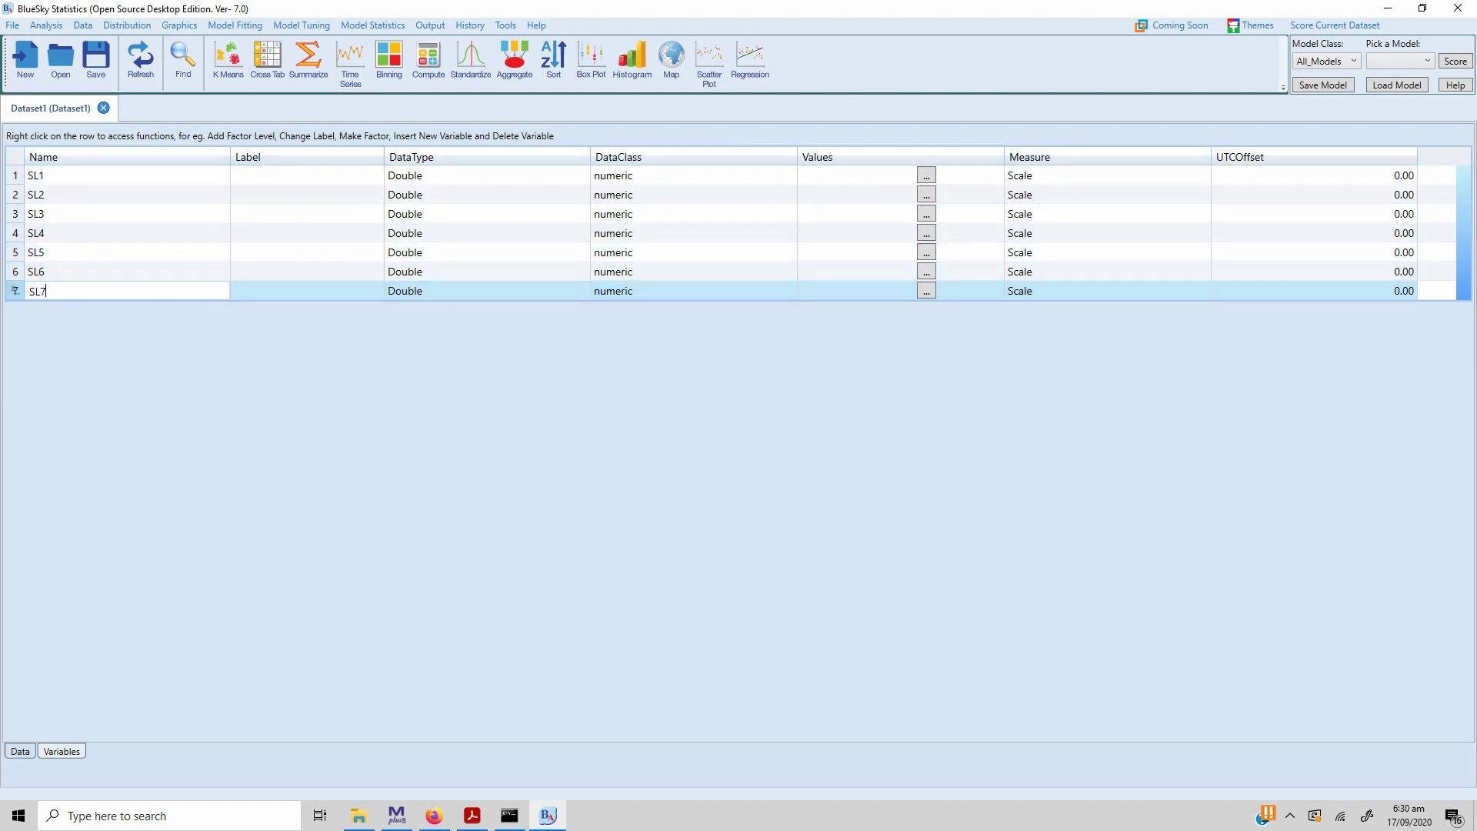
double_click(125, 214)
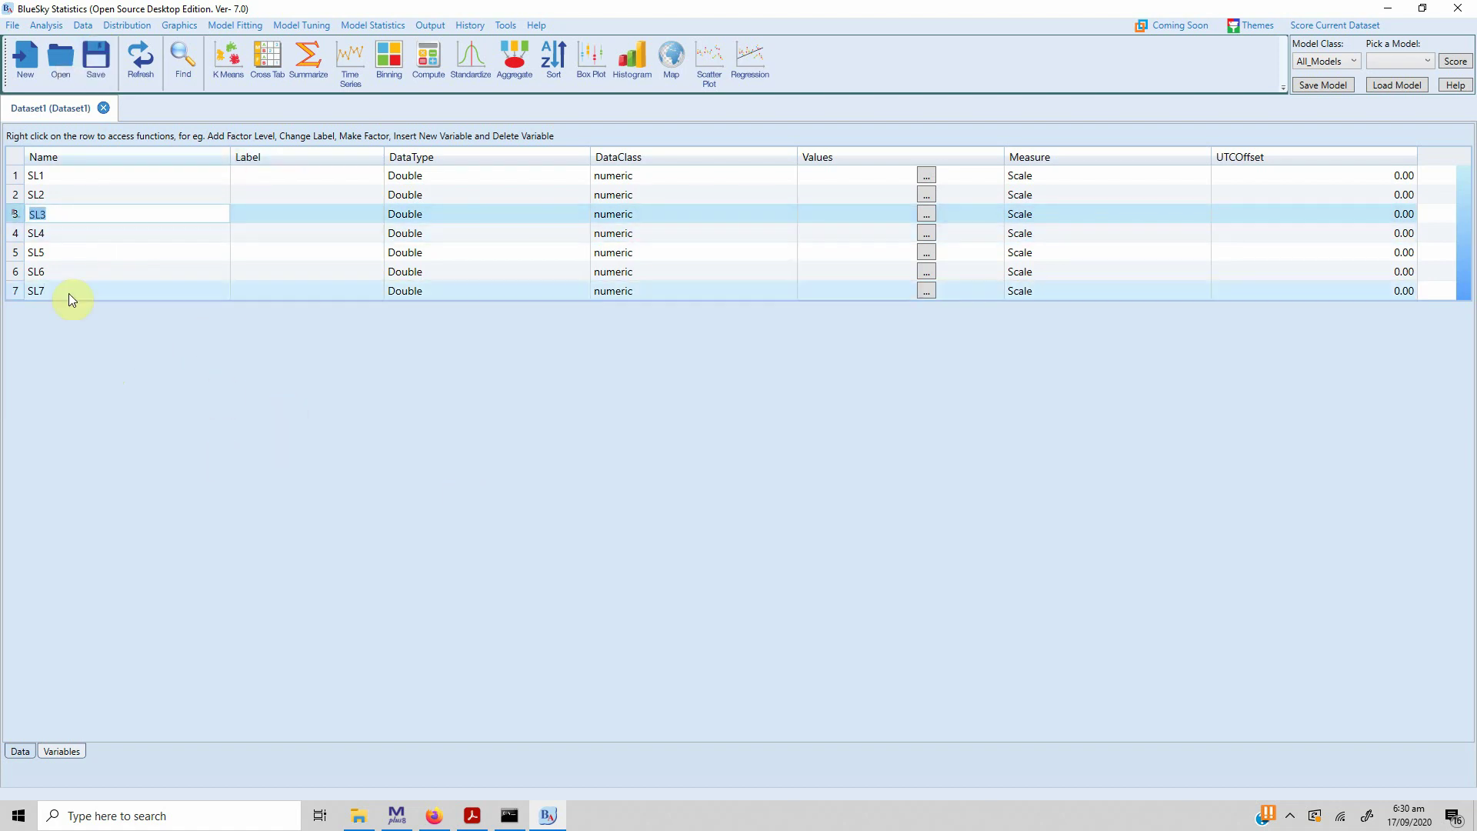
Try to add a factor level to the SL7 variable
right_click(17, 291)
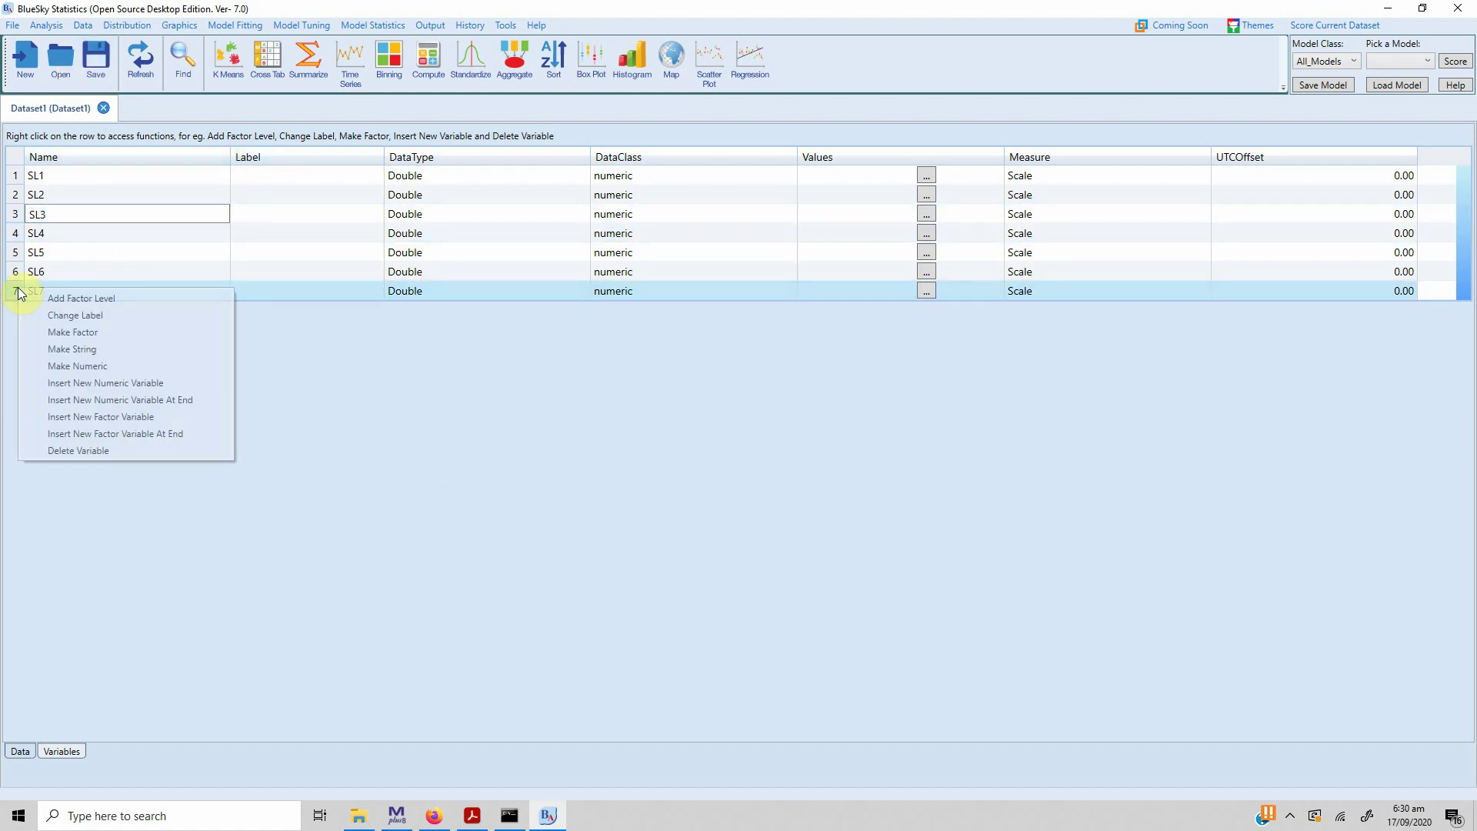
left_click(76, 303)
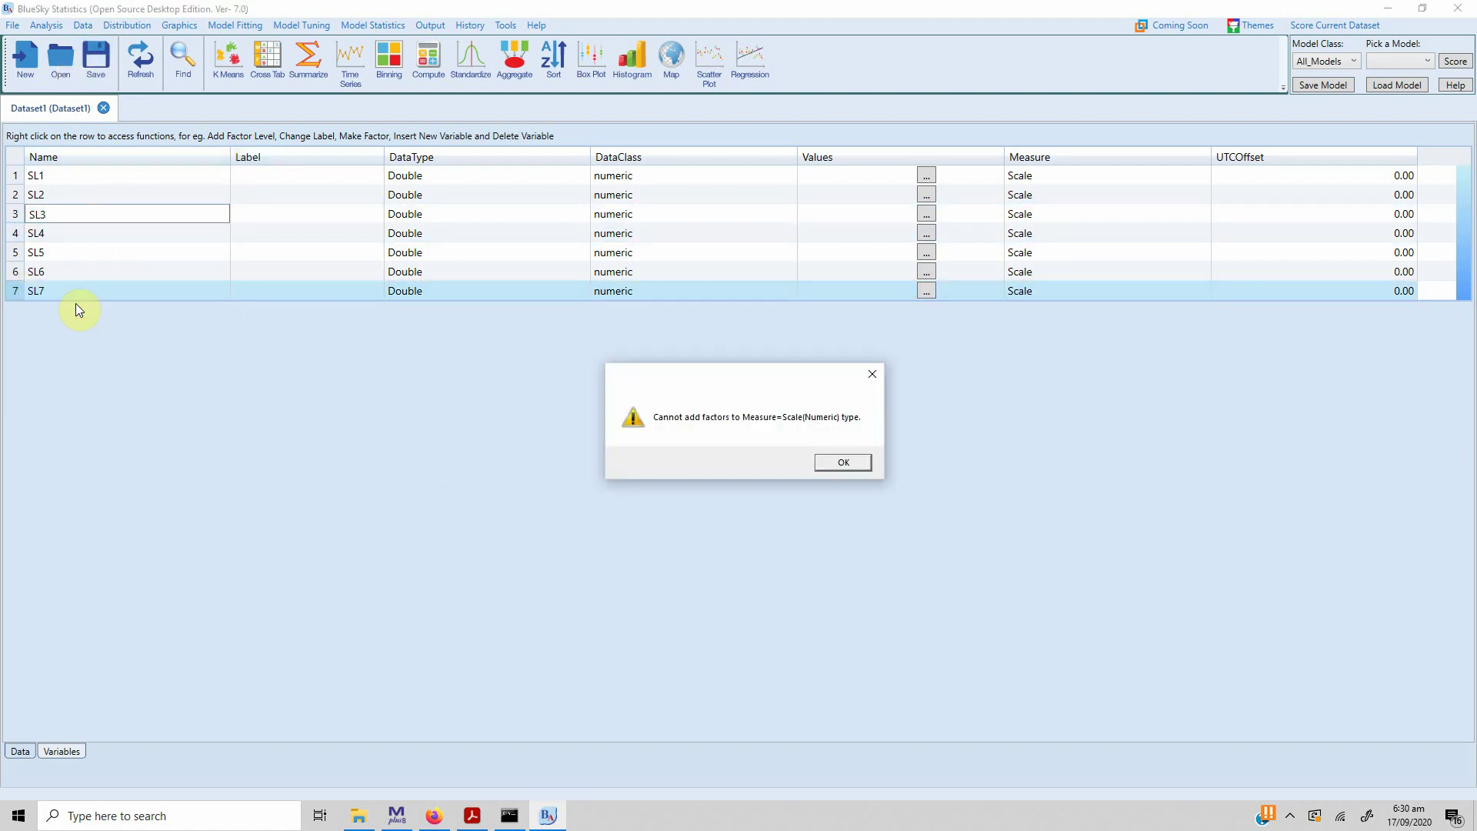
left_click(842, 462)
Insert a new factor variable at the end of the variable list
right_click(20, 294)
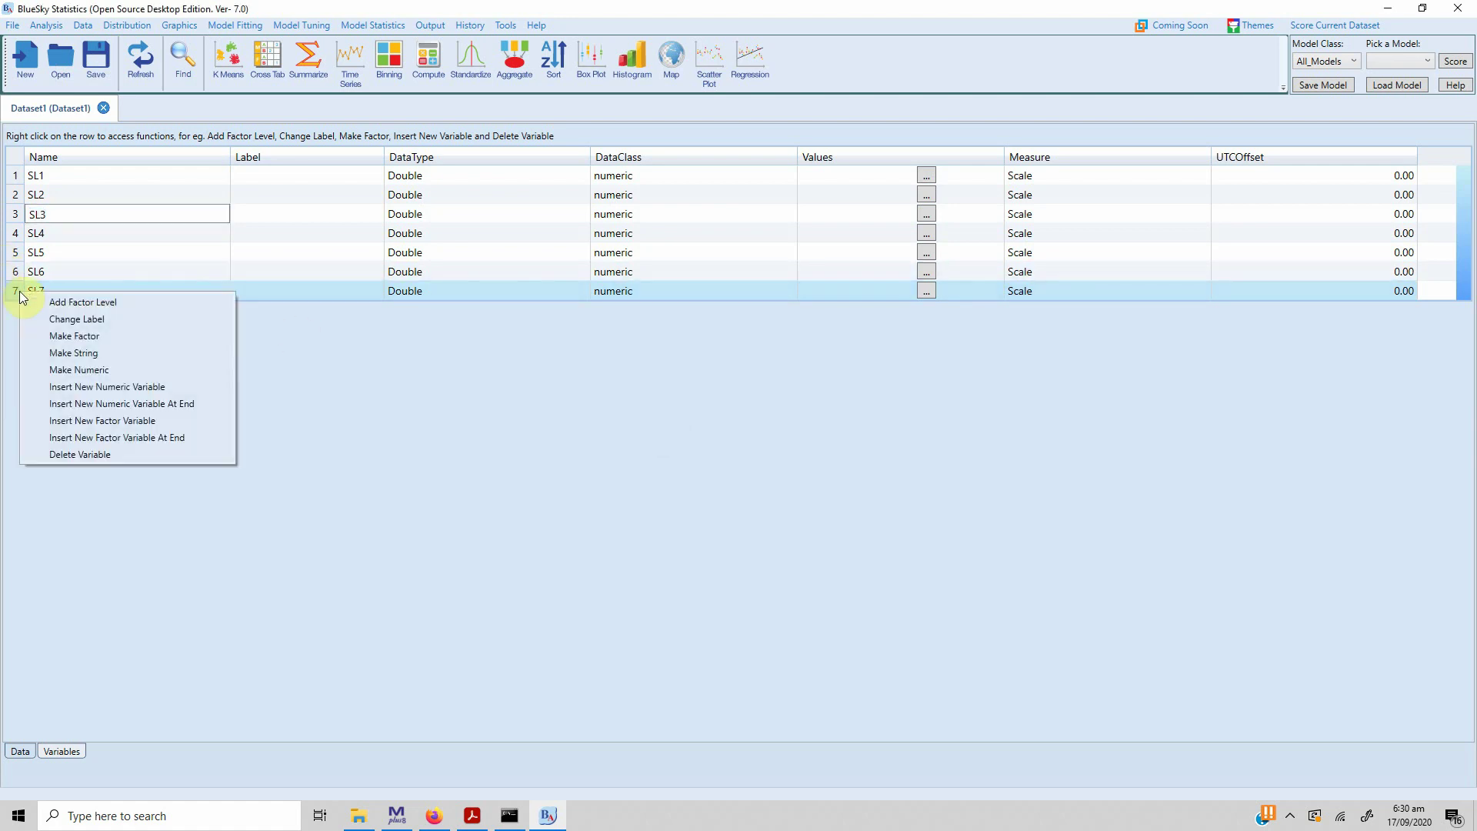
left_click(100, 437)
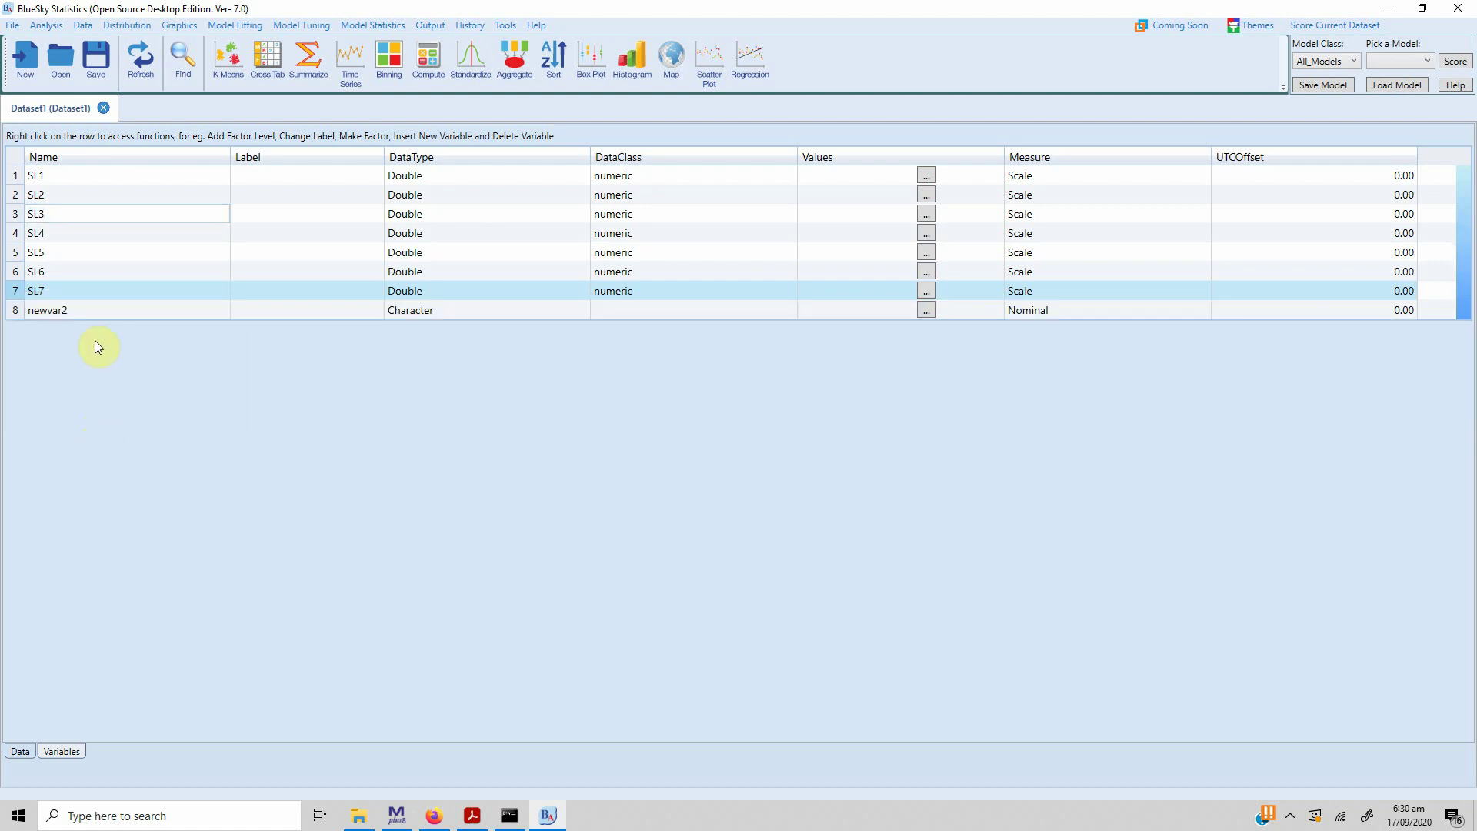
Try to rename newvar2 as Gender, and add the factor levels Male and Female to it
double_click(48, 310)
type("GEn")
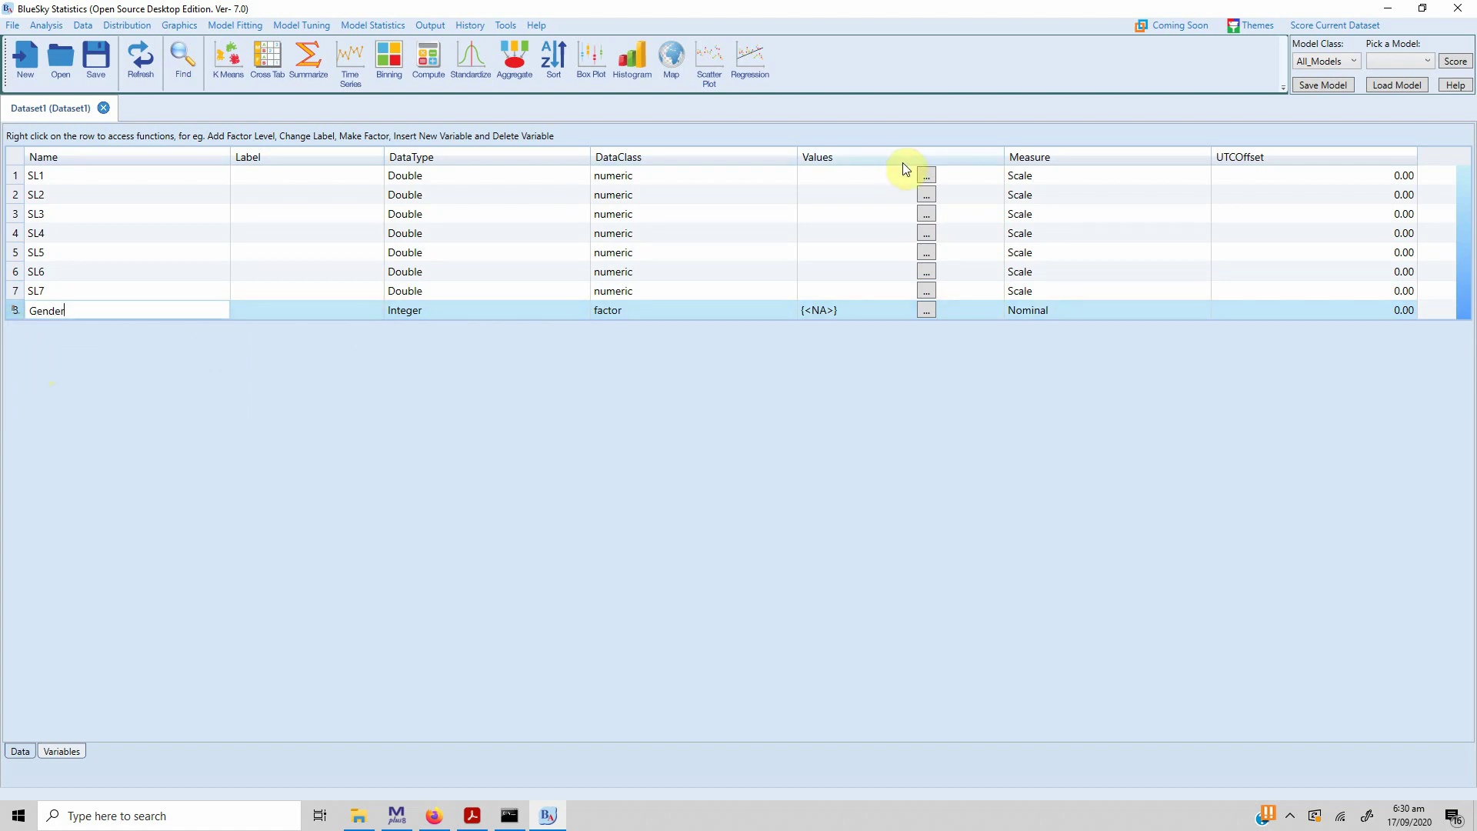
left_click(926, 310)
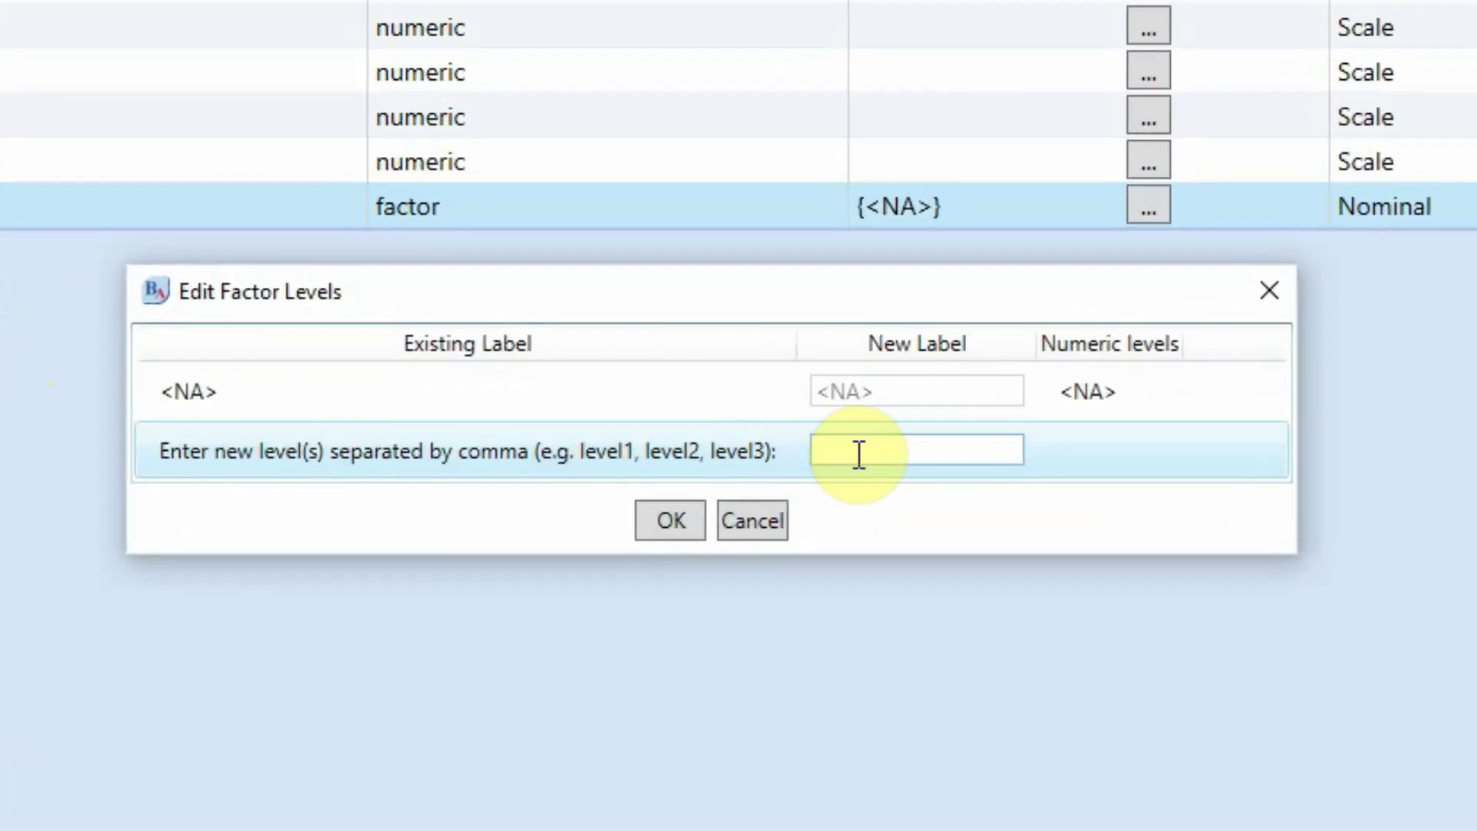
left_click(847, 423)
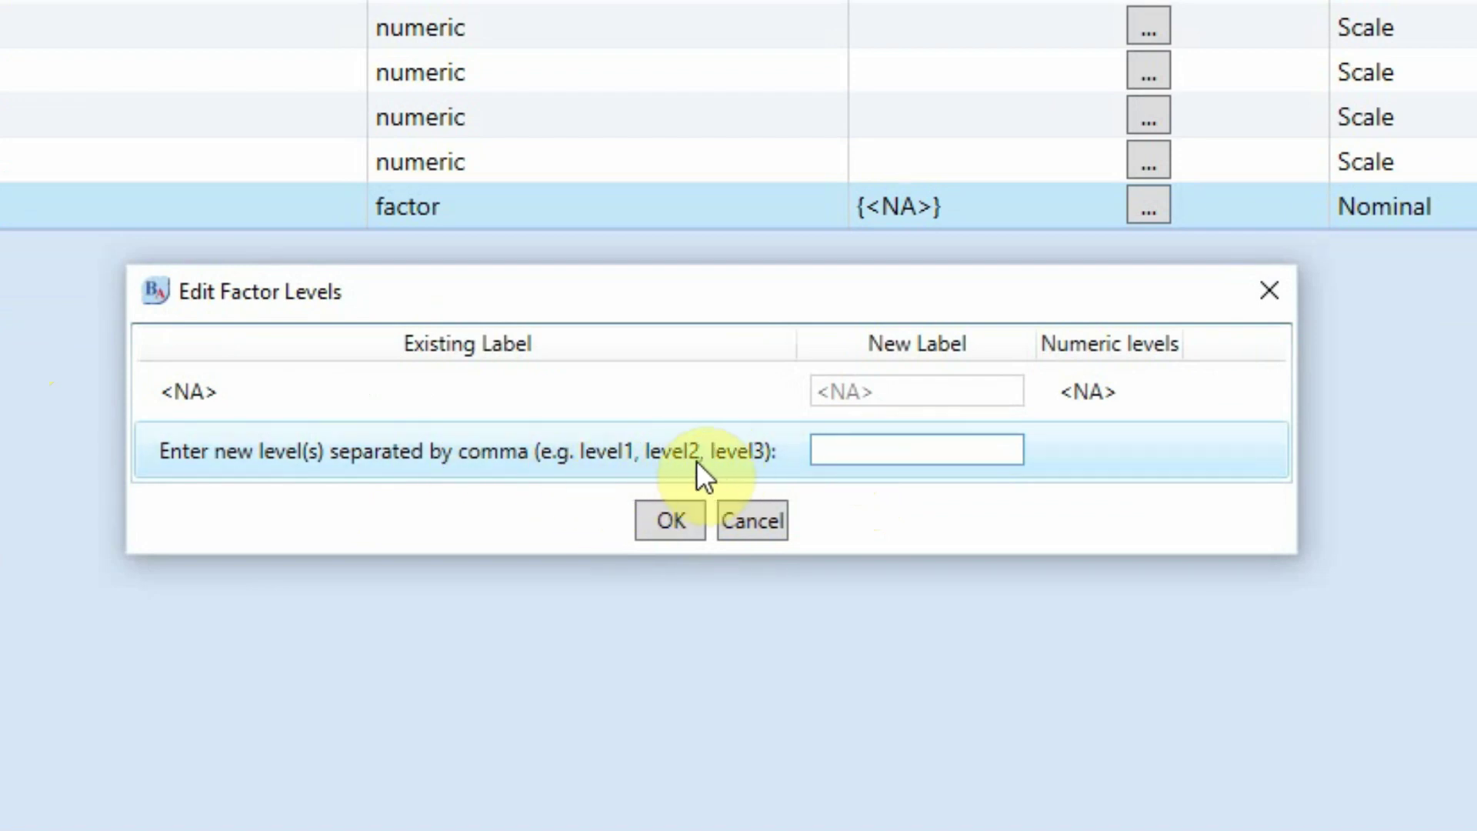
type("Male, Female")
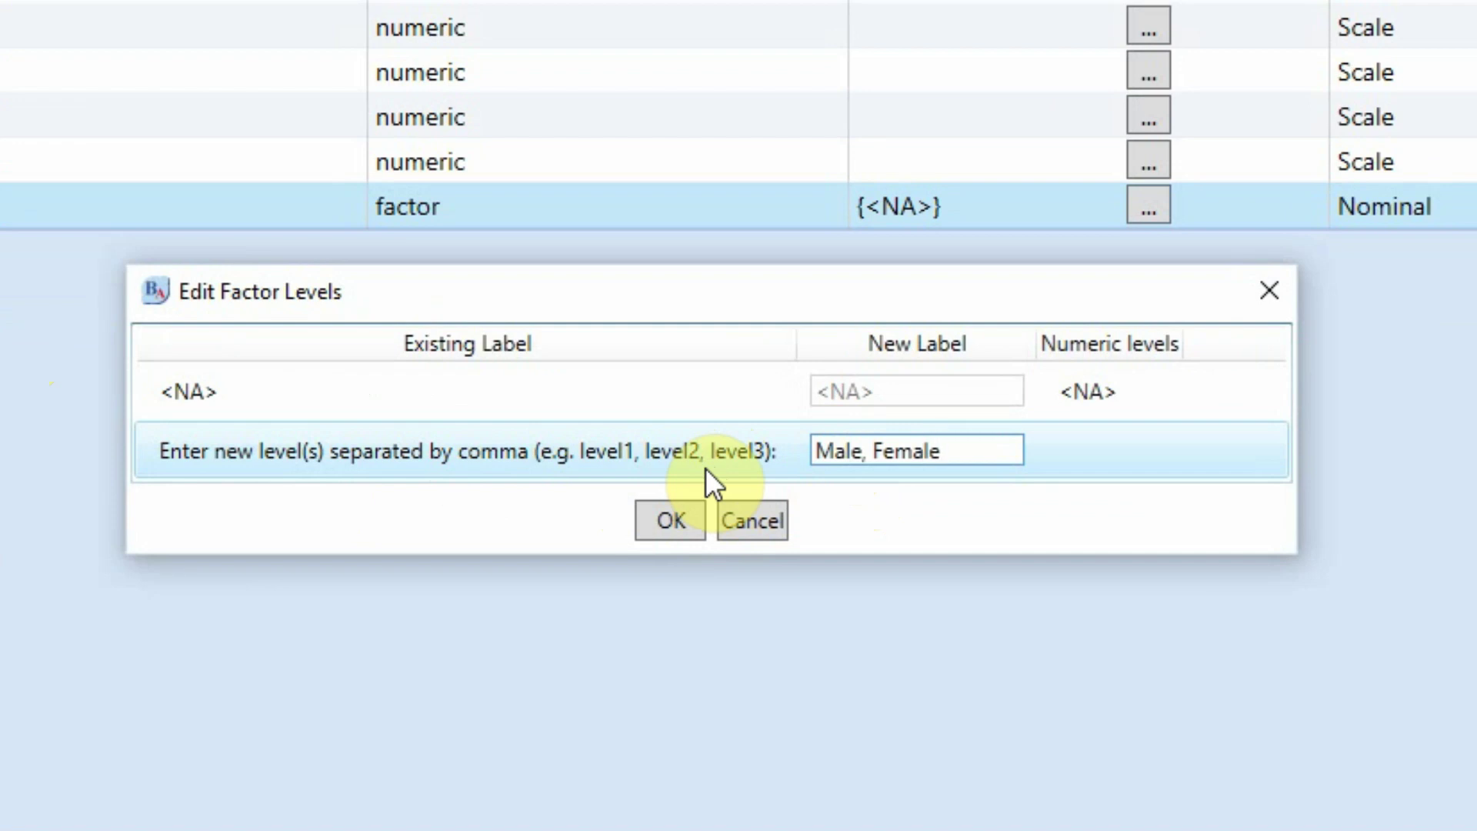
left_click(659, 529)
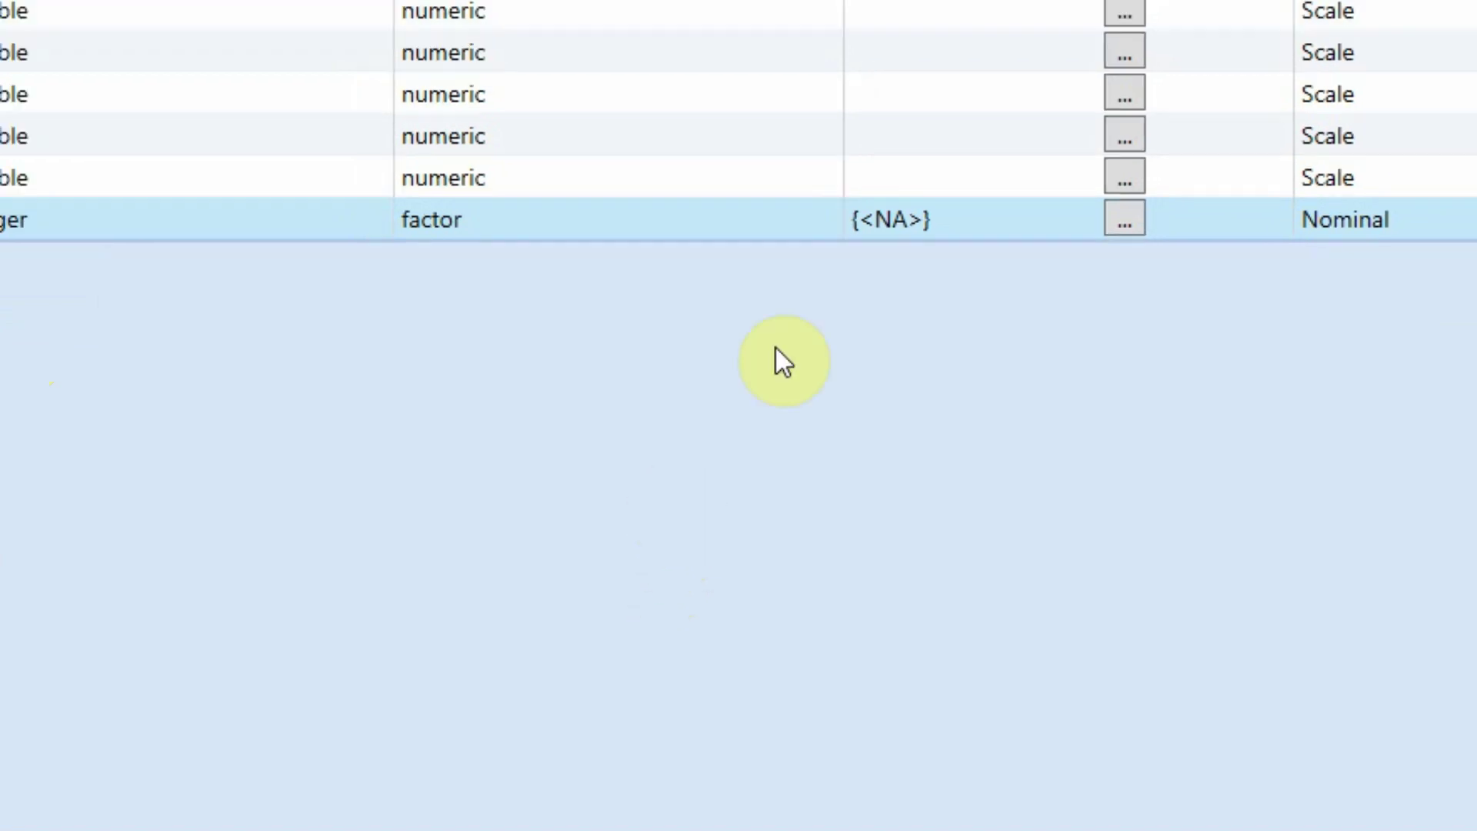
left_click(1148, 208)
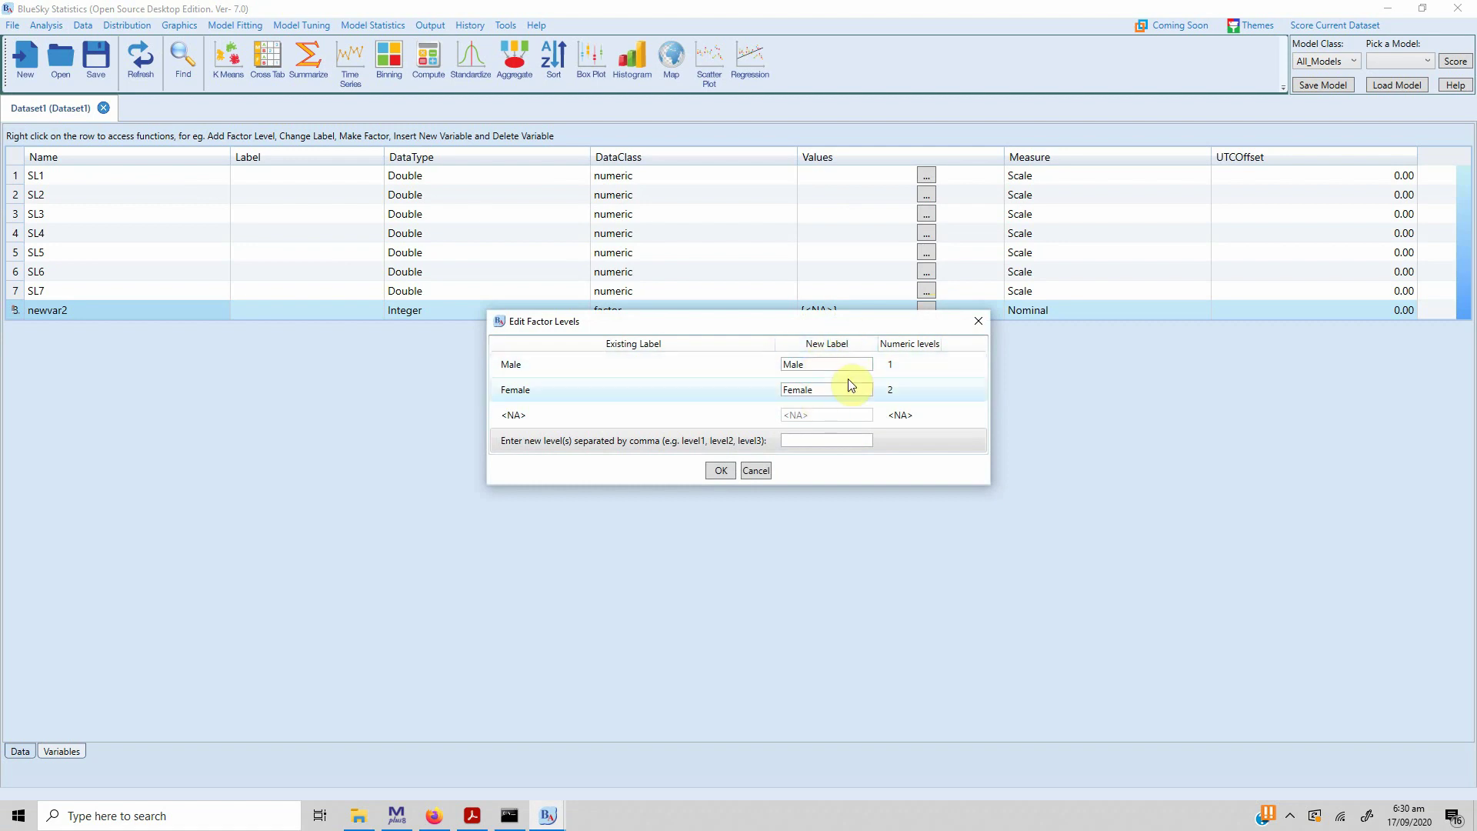
left_click(721, 471)
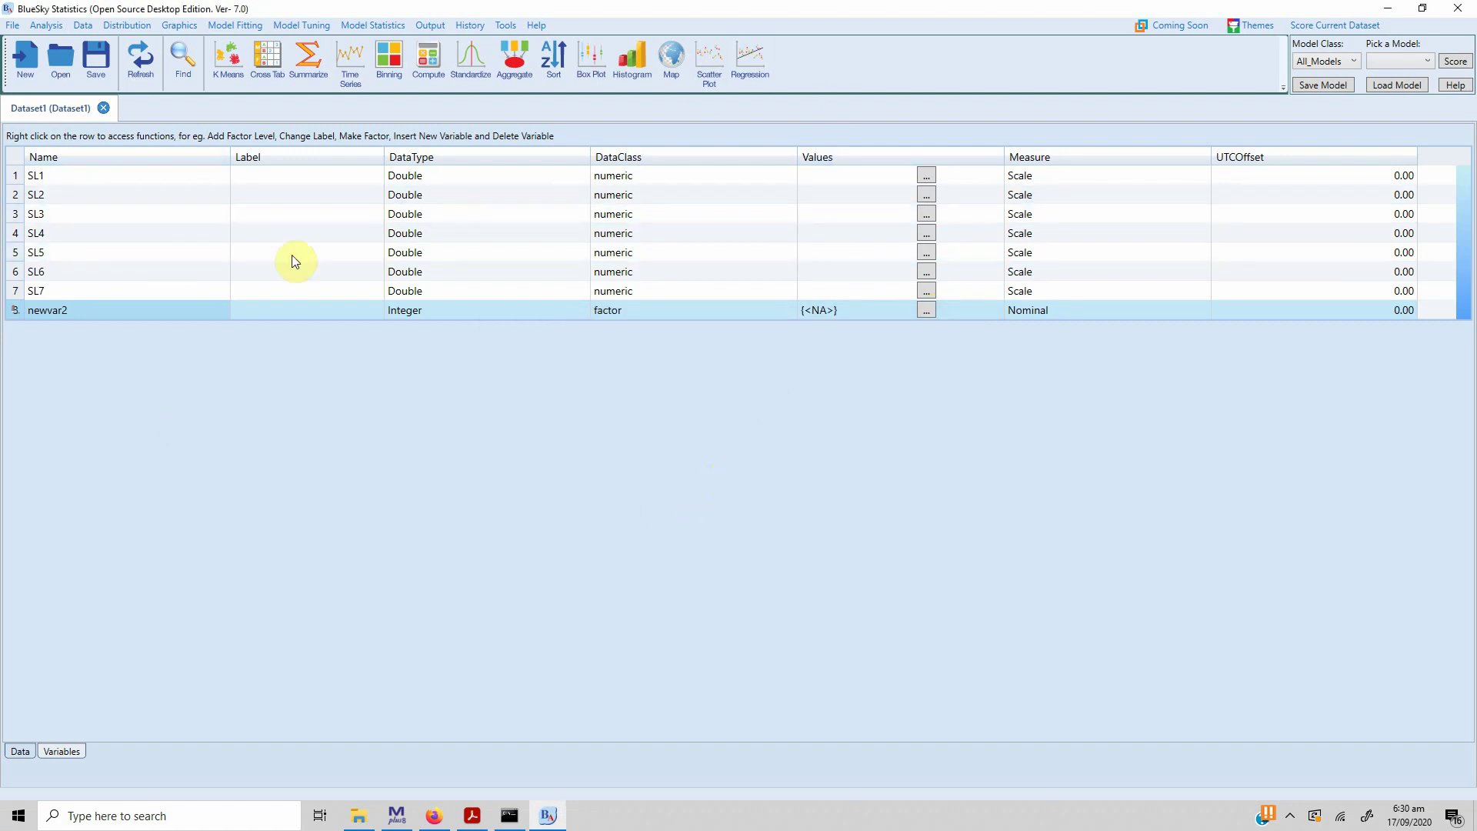
Fill the first data row with 1 for SL1 and SL2 and 2 for SL3 through SL7
left_click(21, 753)
scroll(172, 181, "down", 1)
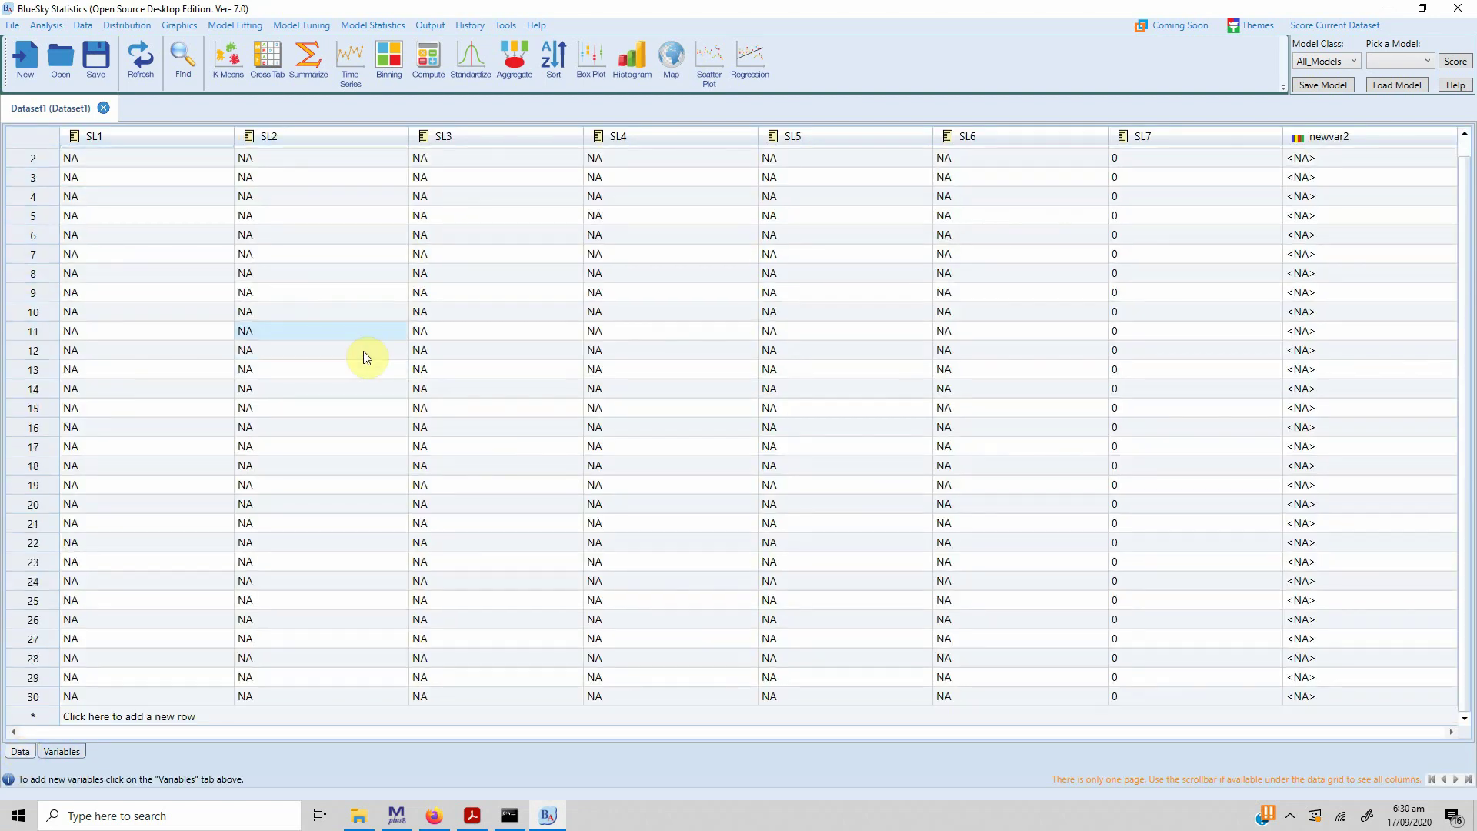
scroll(123, 369, "up", 1)
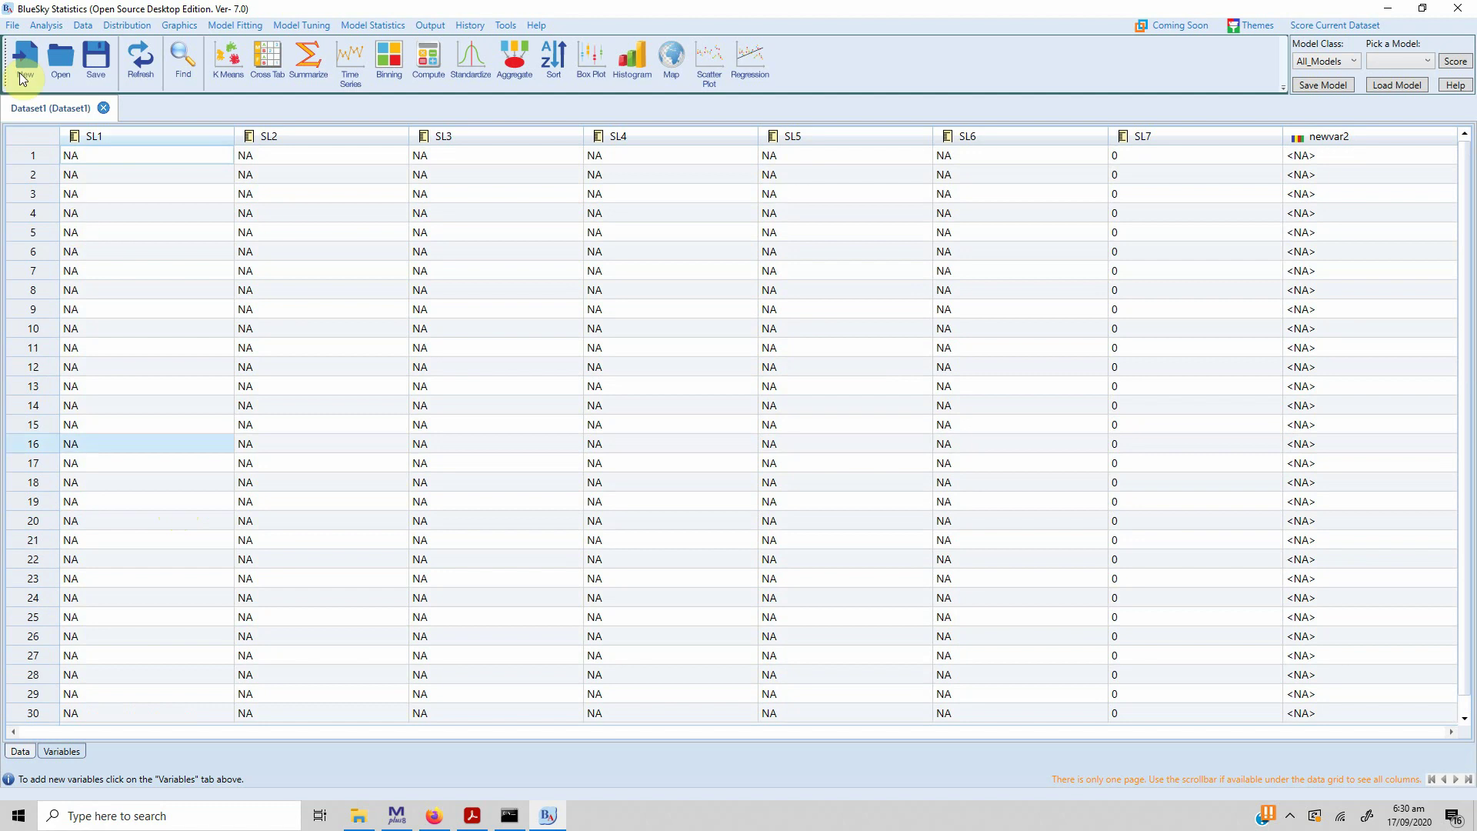
left_click(98, 150)
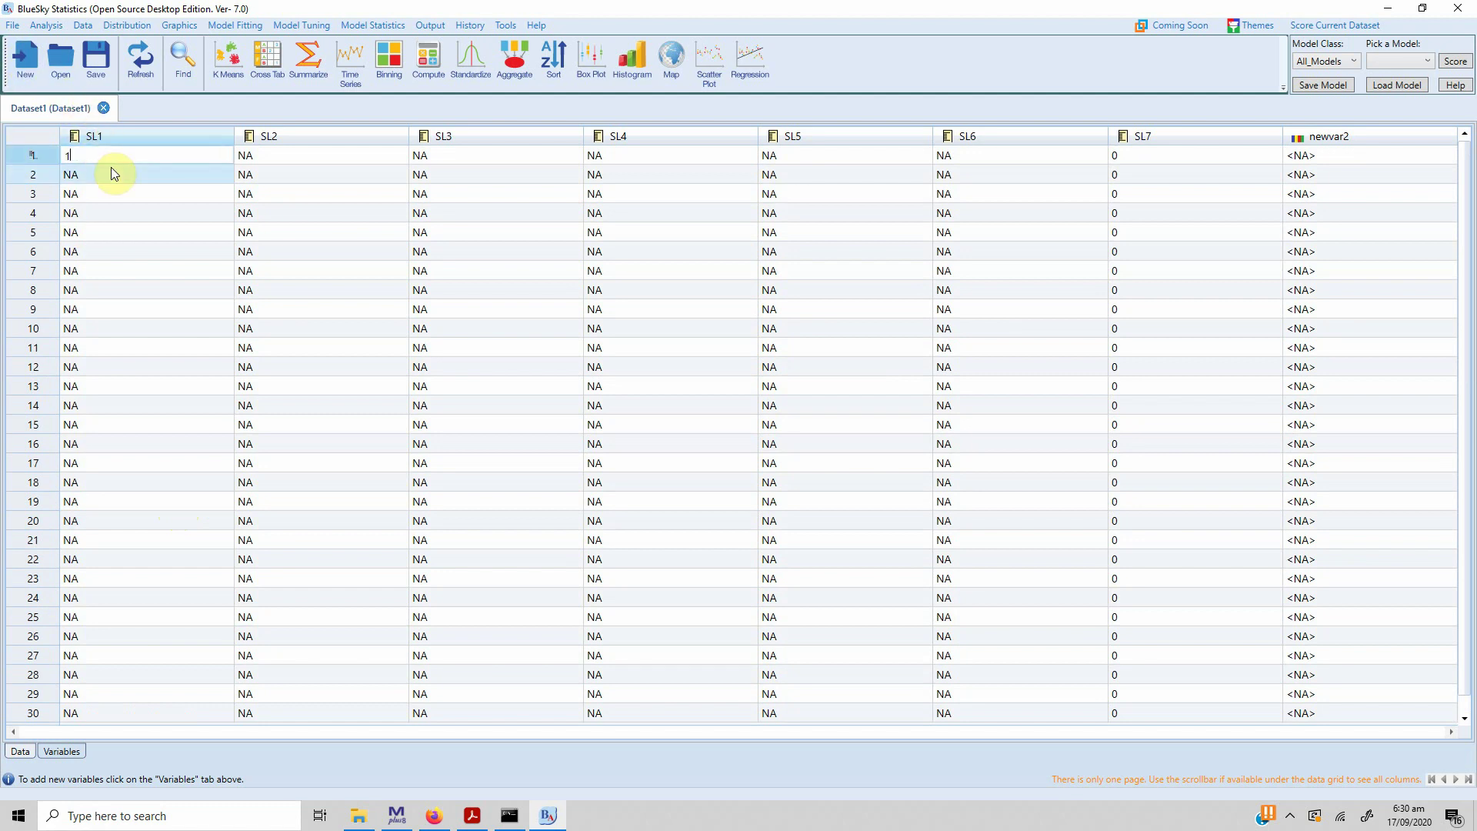
type("1")
left_click(262, 156)
type("1")
left_click(443, 158)
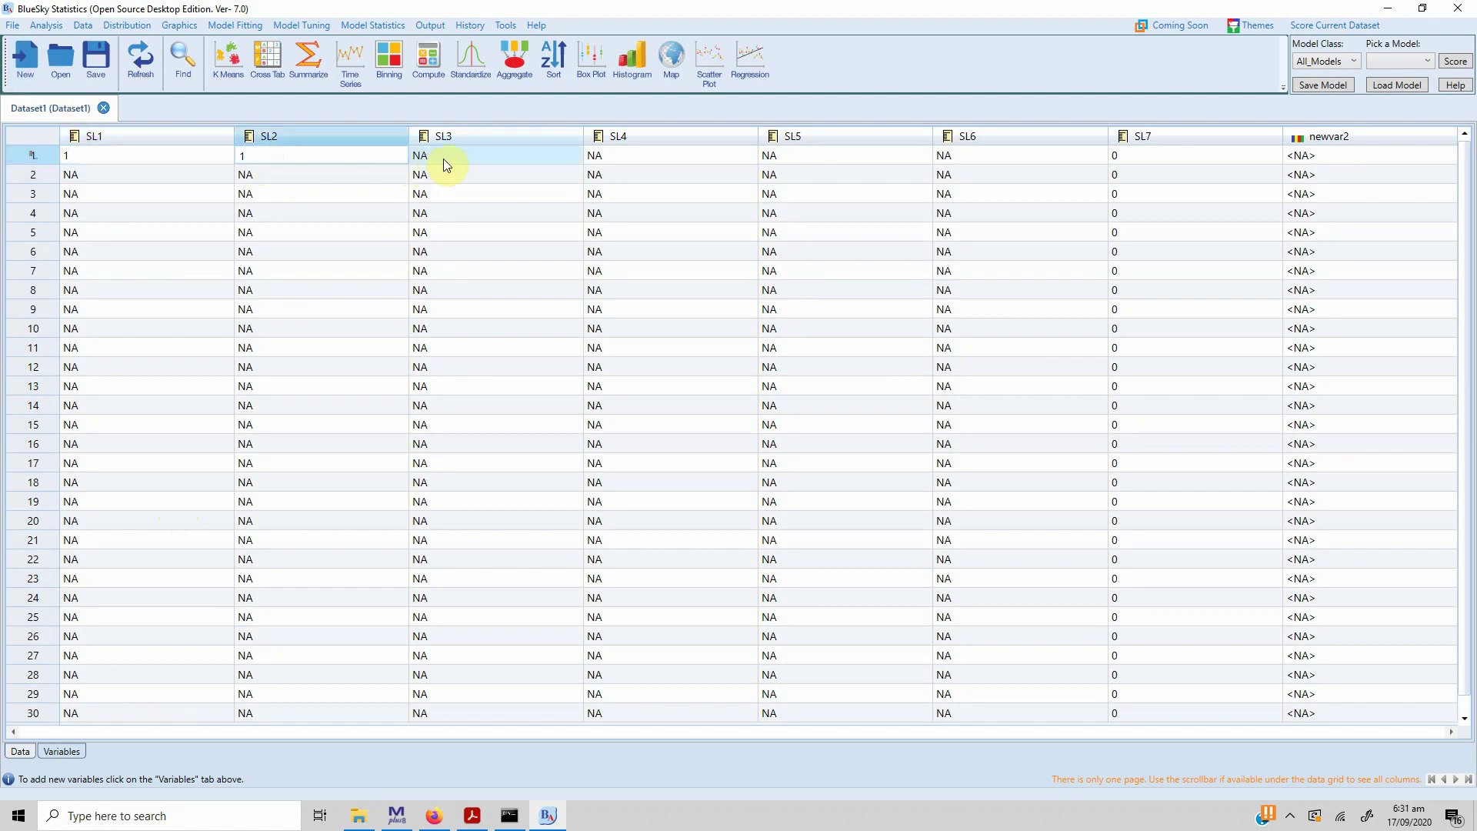
type("2")
left_click(619, 156)
type("2")
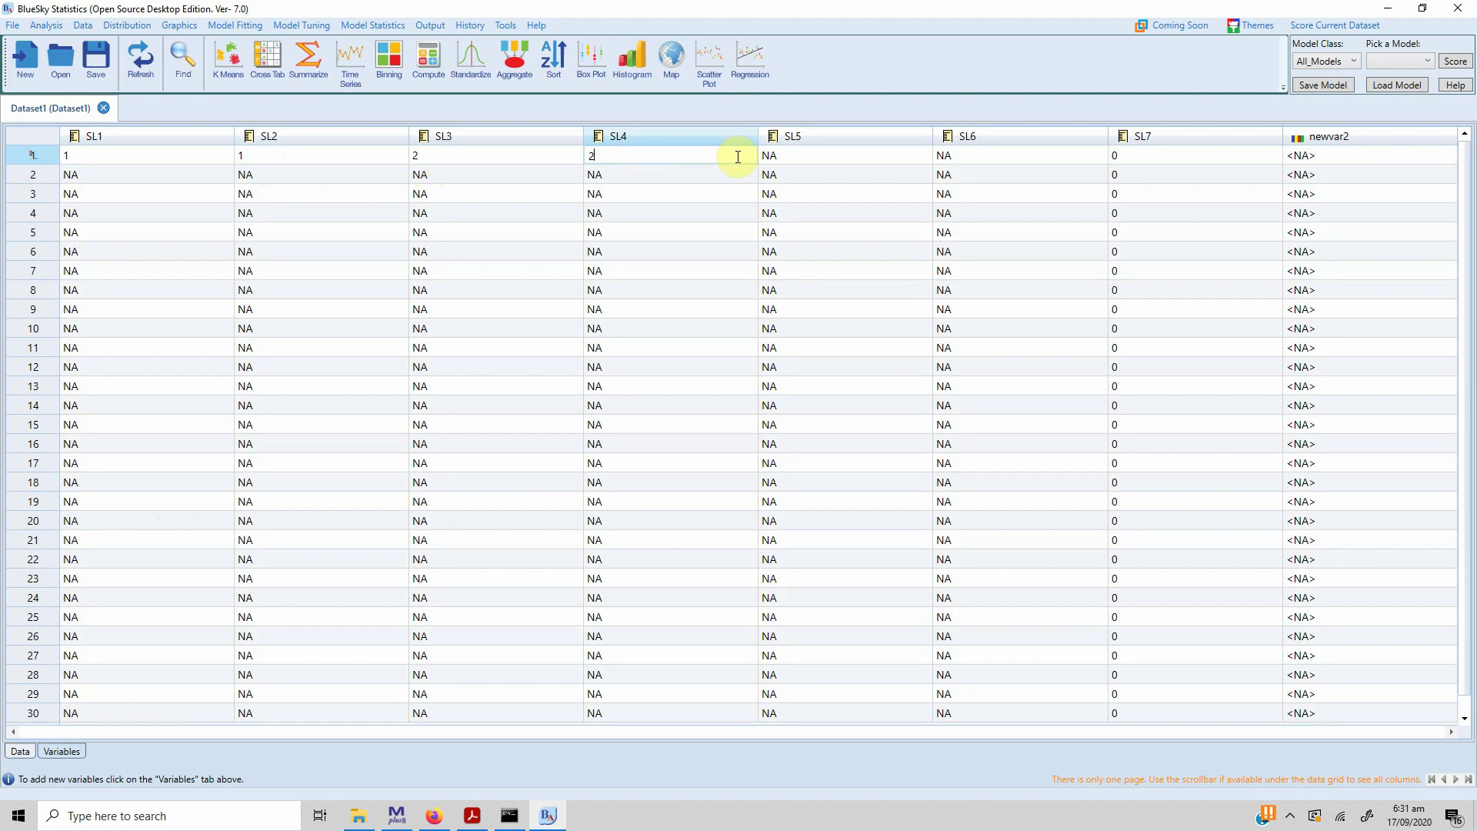
left_click(784, 156)
type("2")
left_click(971, 154)
type("2")
left_click(1176, 152)
type("2")
Set the newvar2 factor value in the first data row to Male
left_click(1318, 155)
left_click(1319, 157)
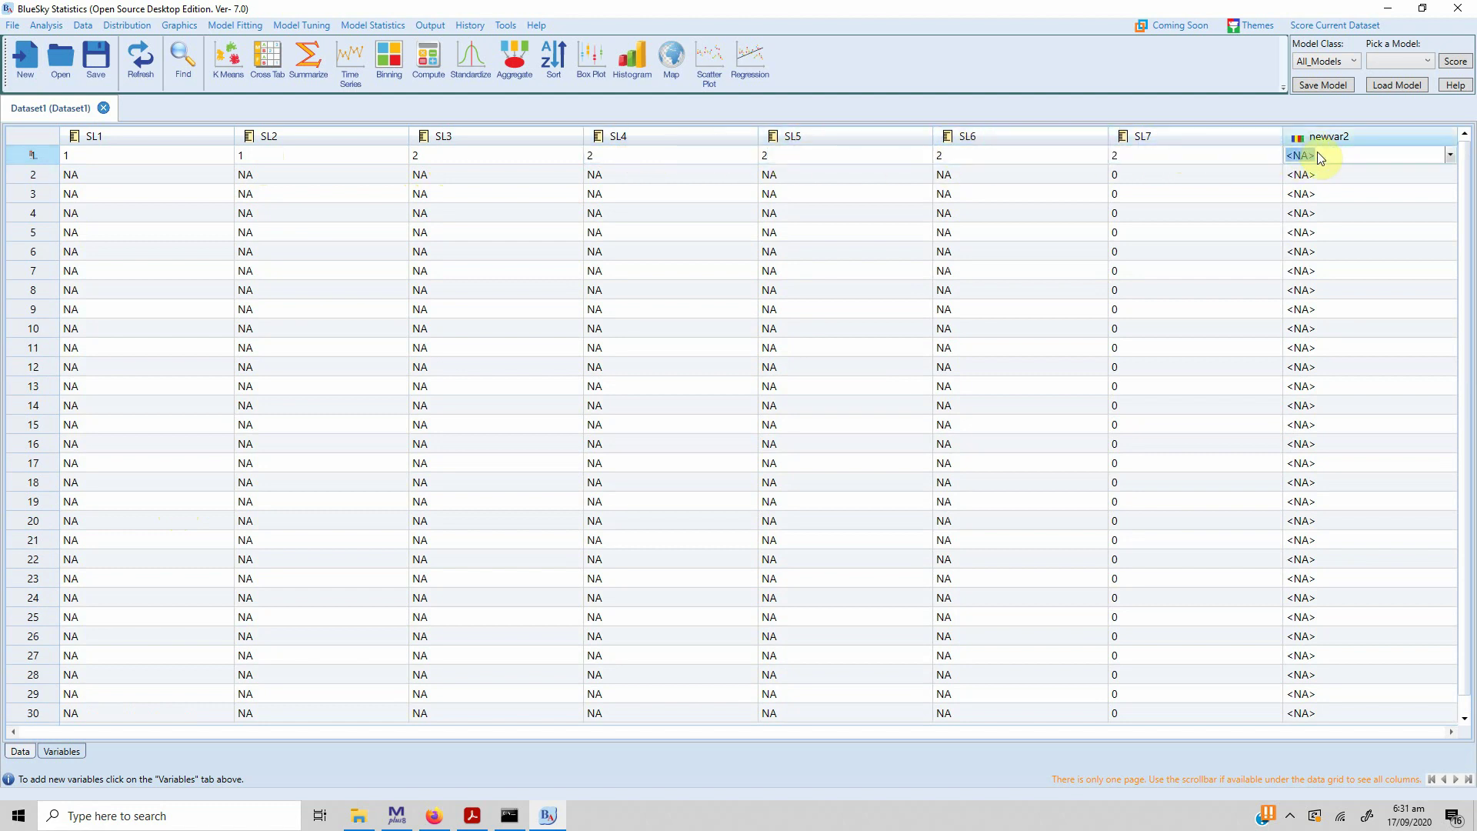
left_click(1447, 154)
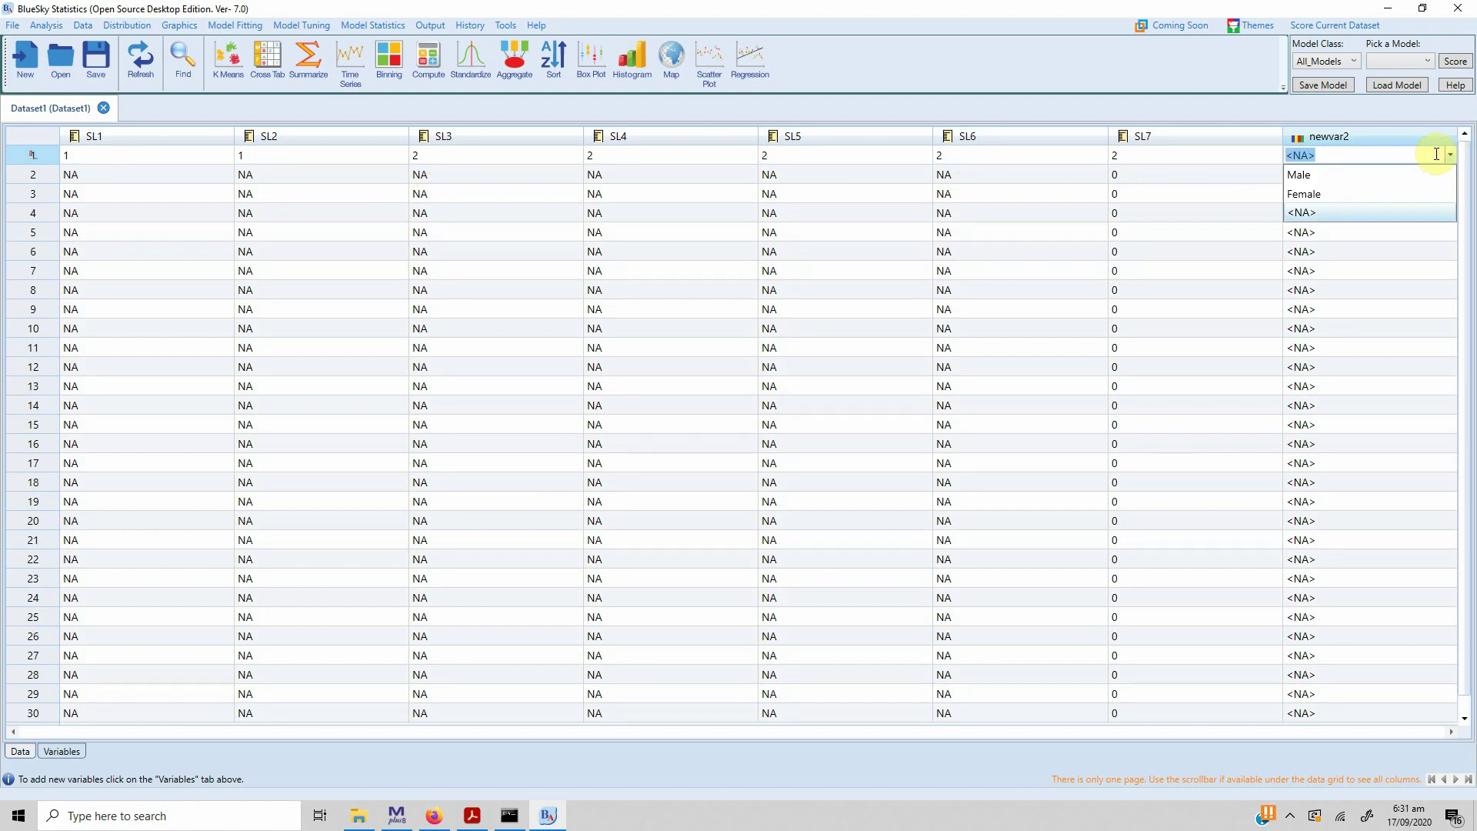
left_click(1333, 173)
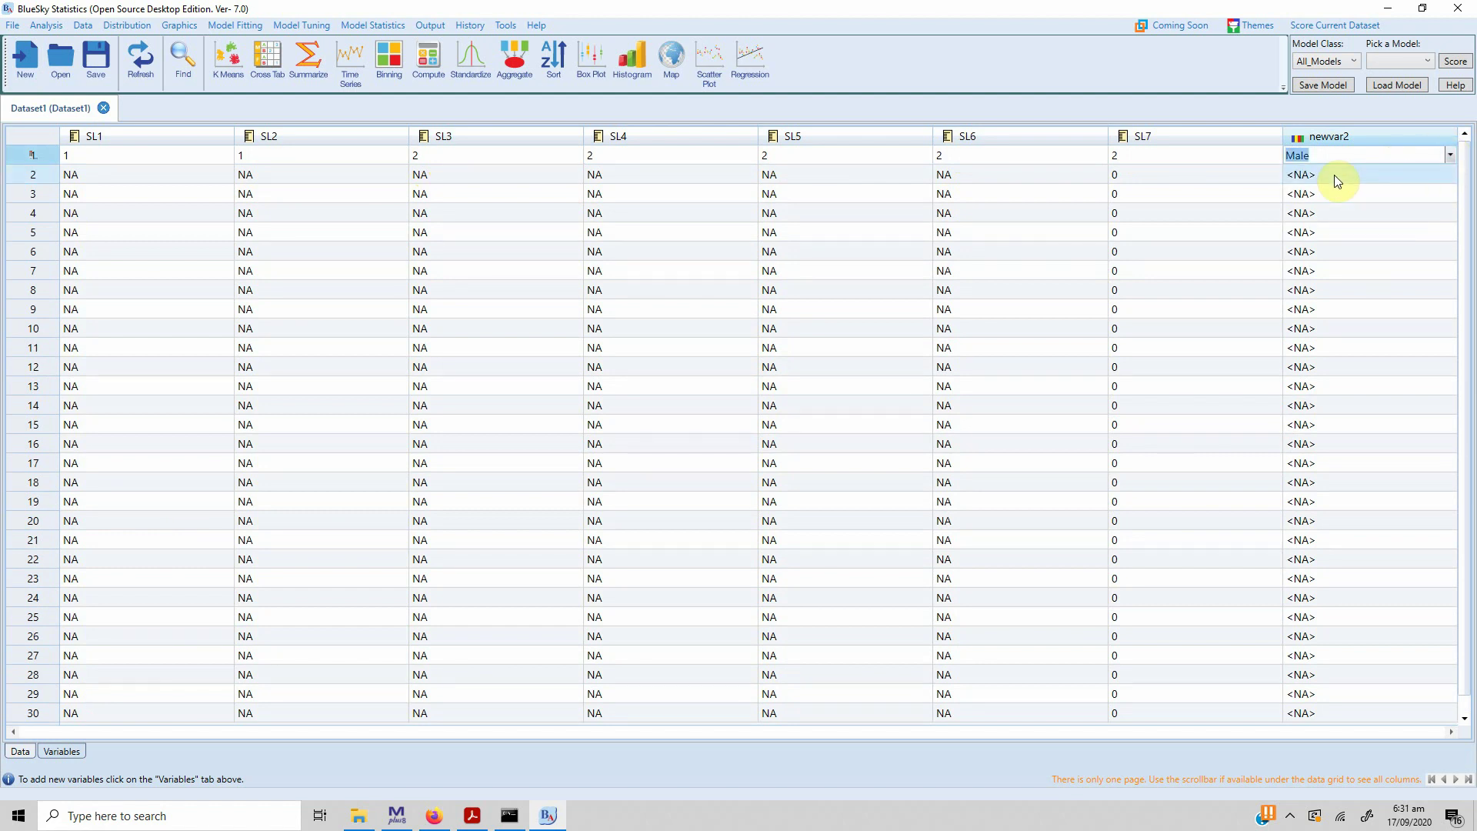
left_click(97, 174)
left_click(97, 174)
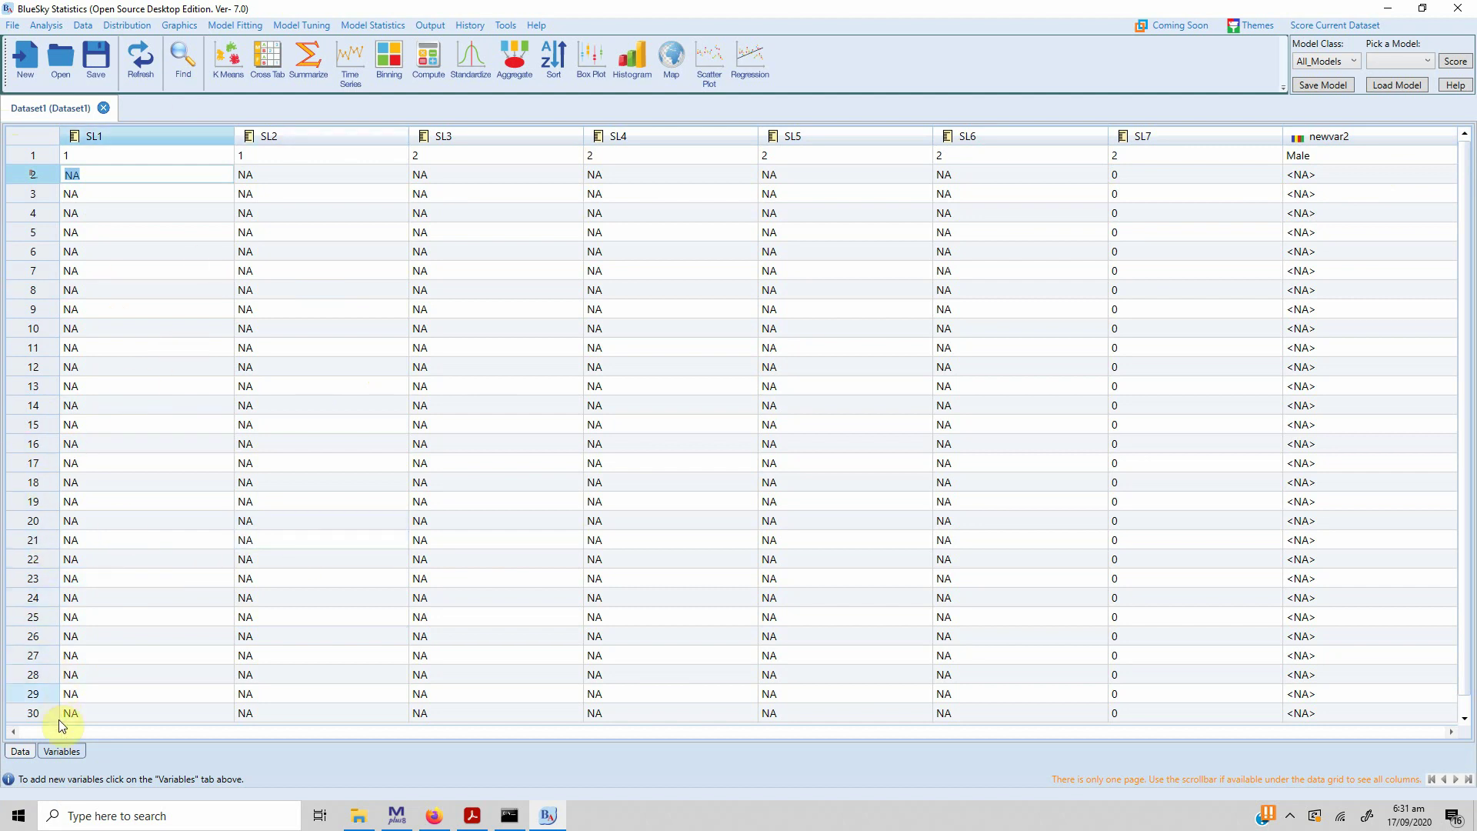
Rename the variable newvar2 as Gender and return to the data grid
left_click(60, 747)
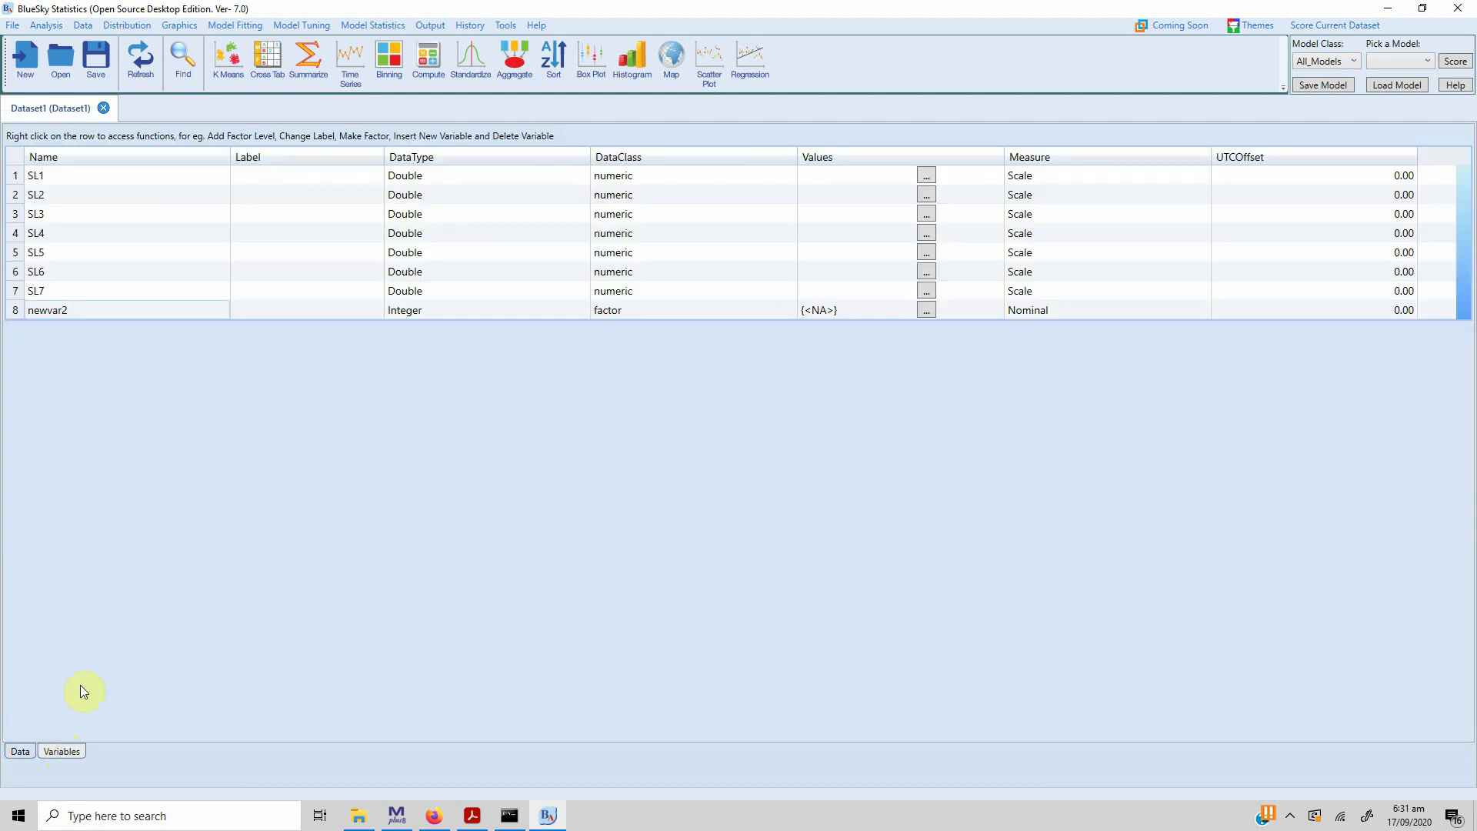
double_click(131, 307)
type("Gender")
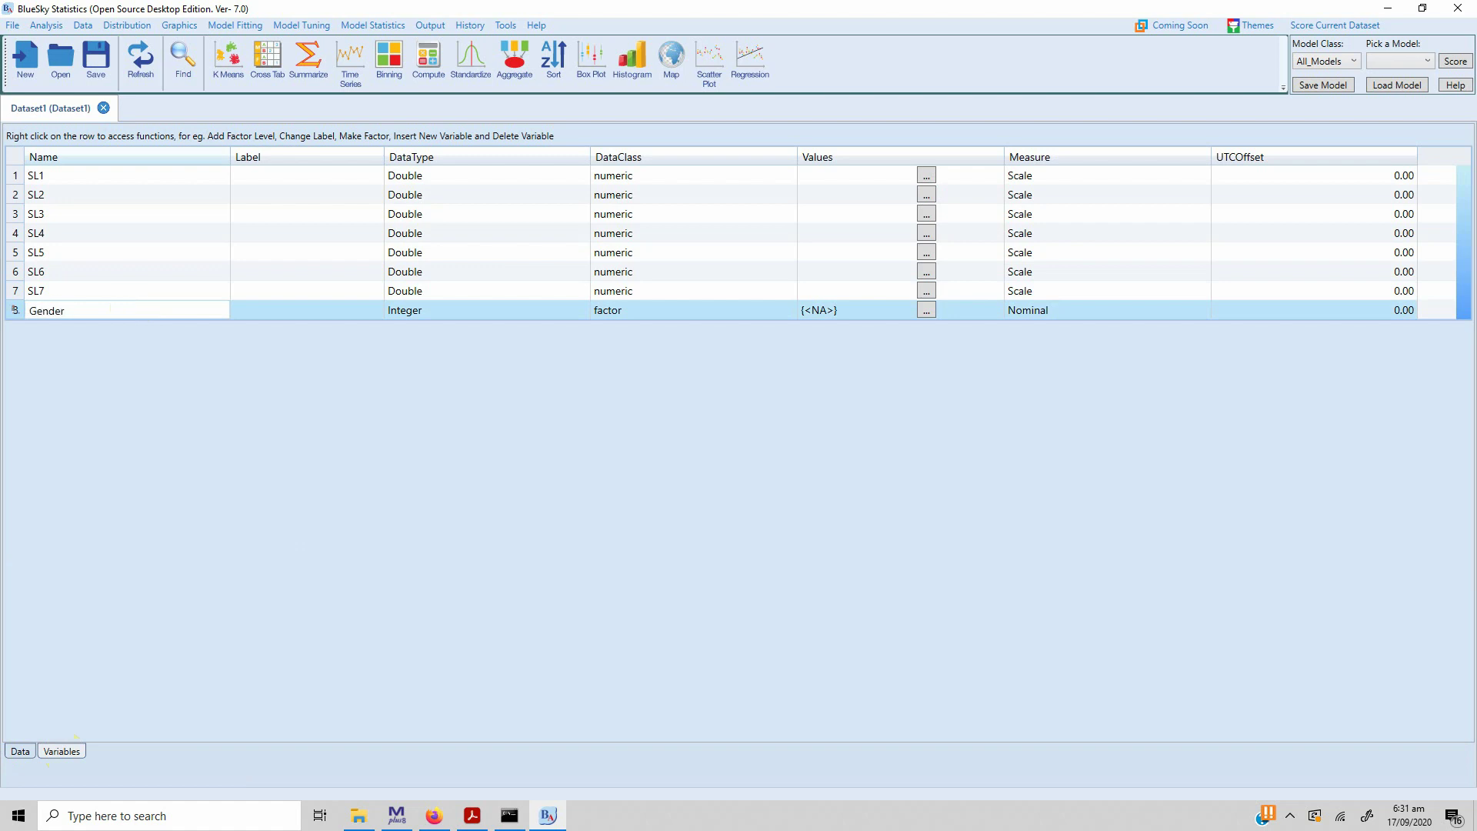
key("Return")
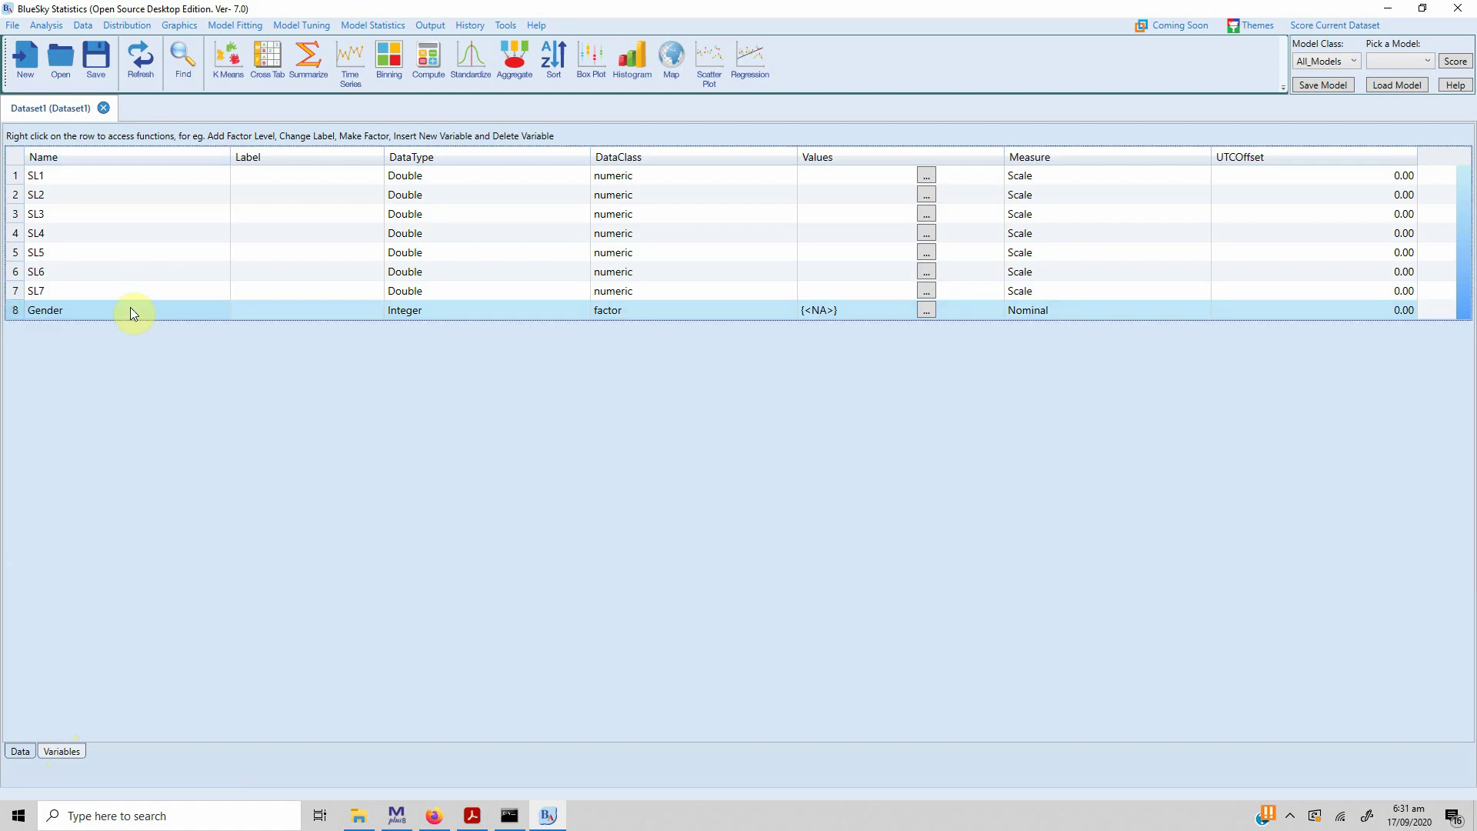
left_click(26, 749)
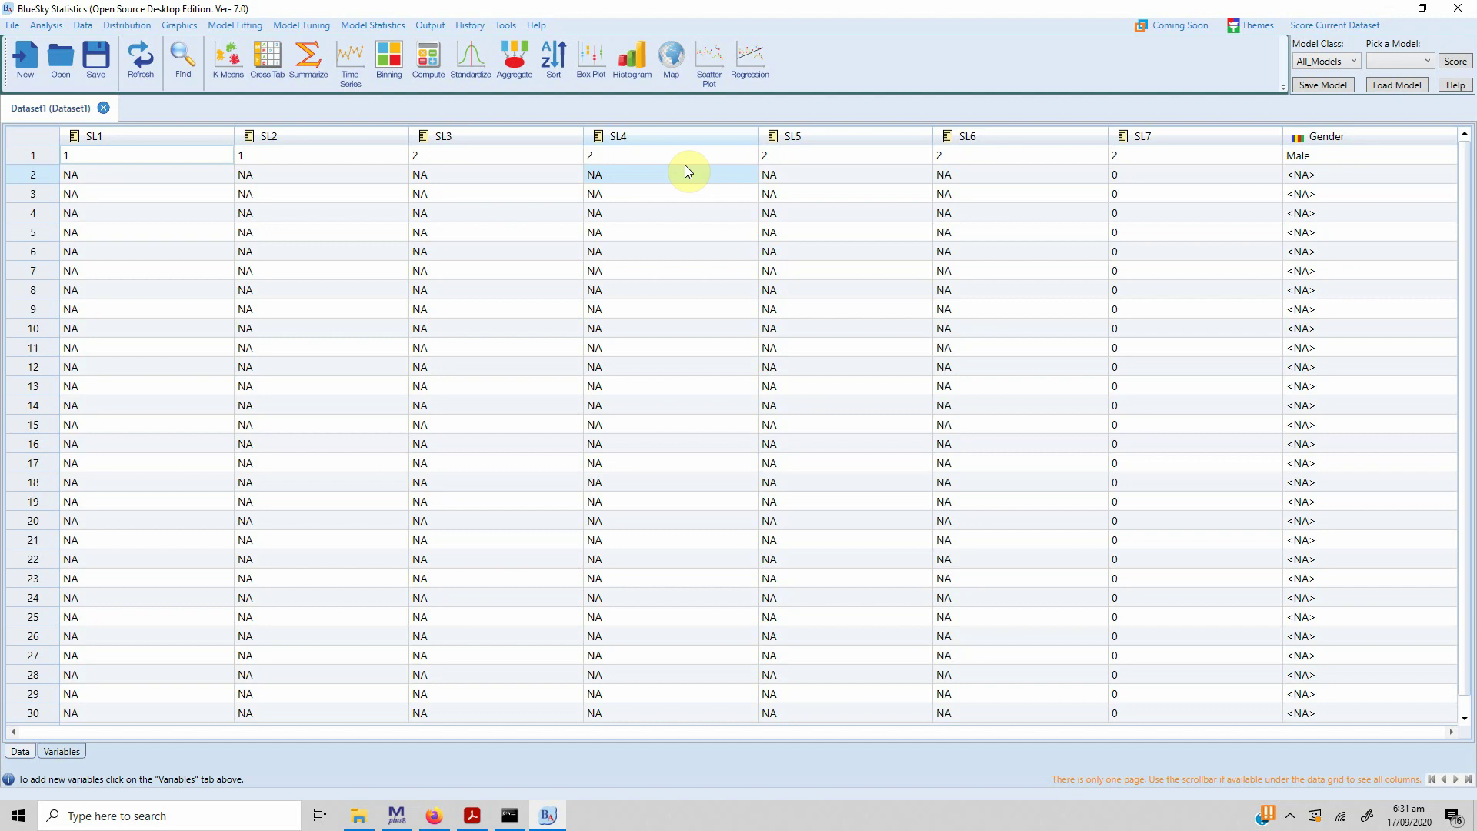
left_click(12, 25)
left_click(41, 77)
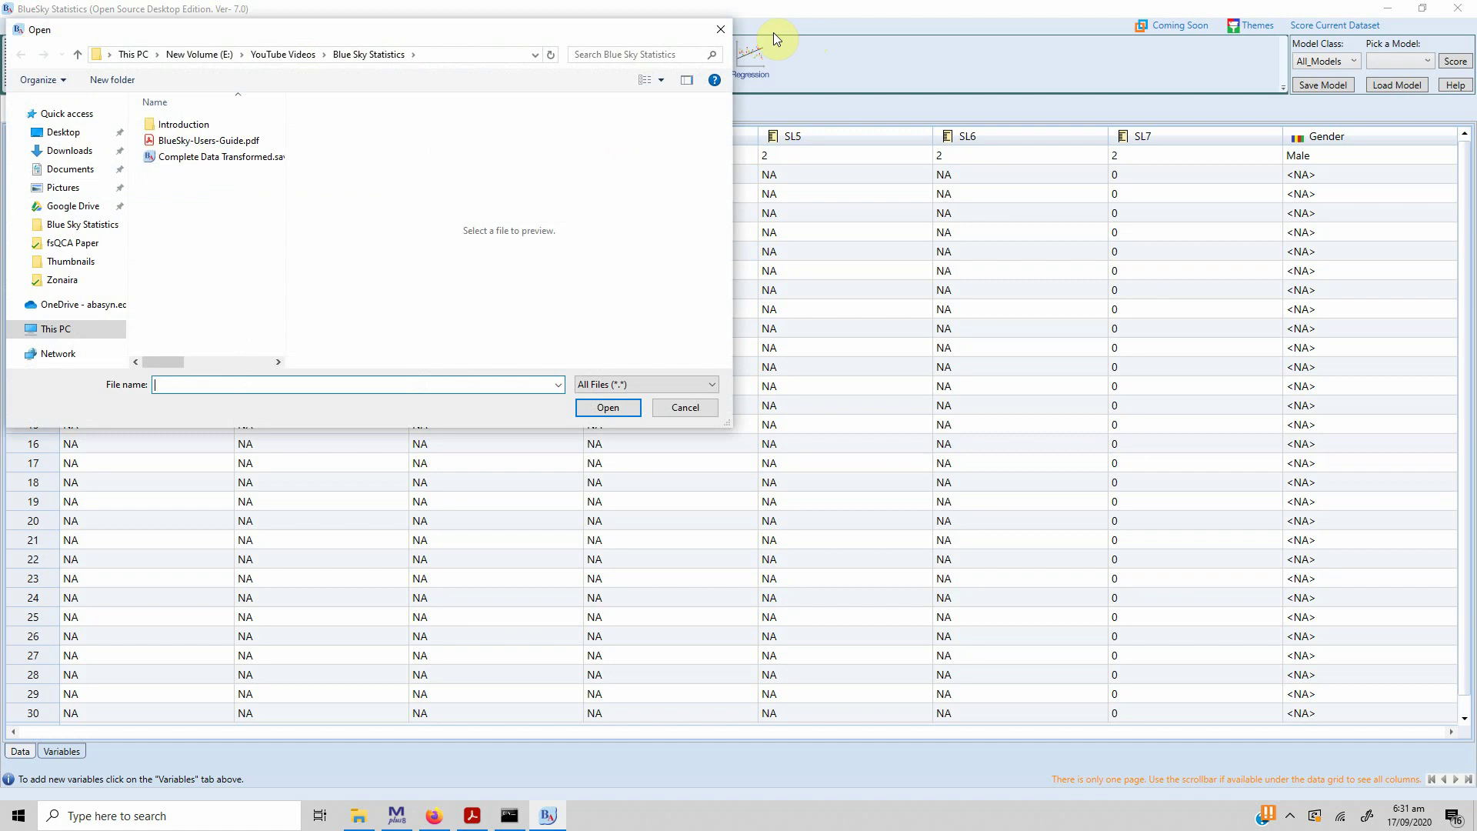
left_click(727, 30)
Open the SPSS file Complete Data Transformed.sav without trimming trailing spaces and show its data grid
left_click(12, 25)
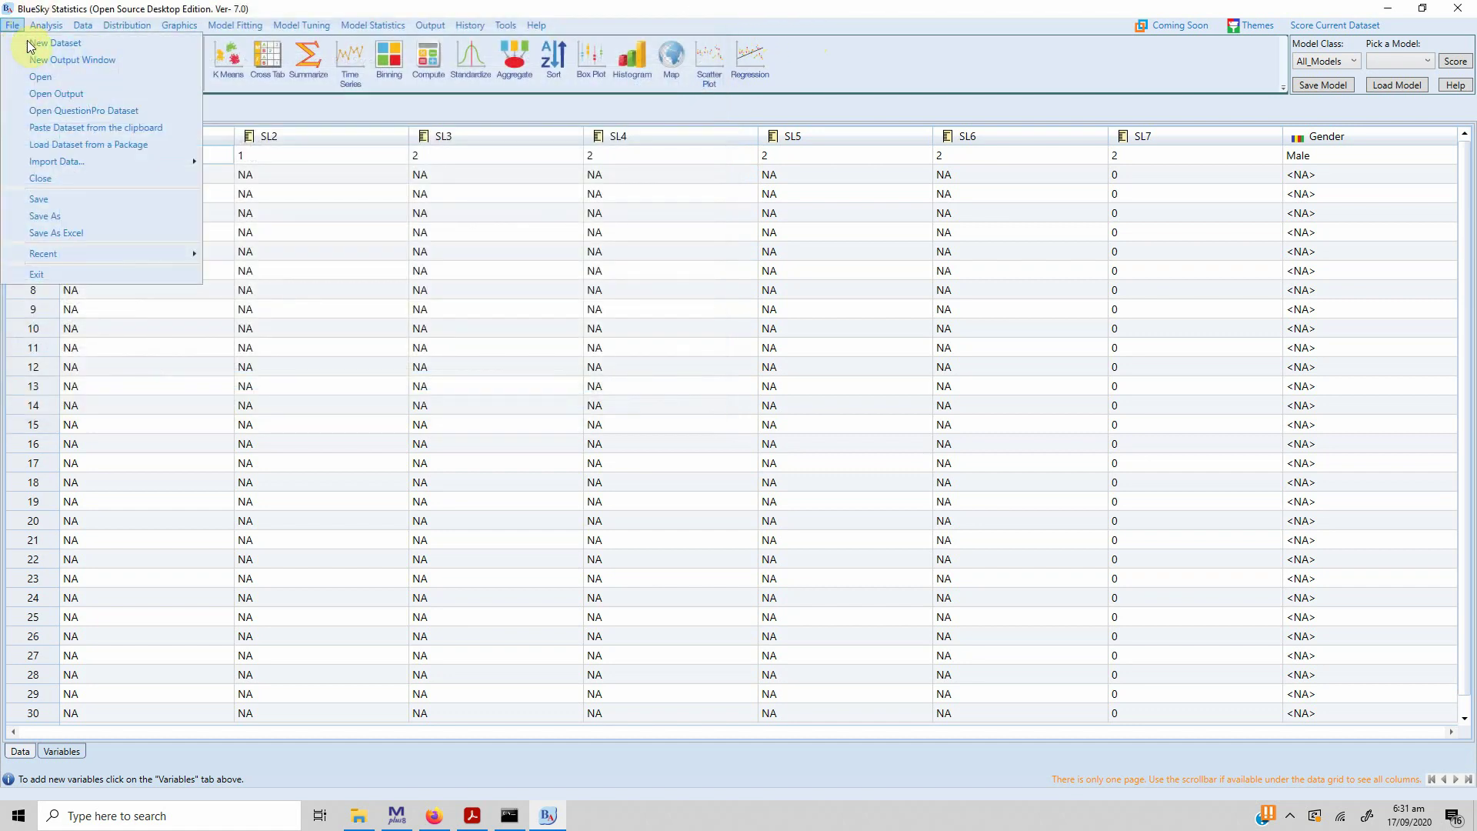
left_click(39, 77)
left_click(235, 157)
left_click_drag(284, 99, 395, 99)
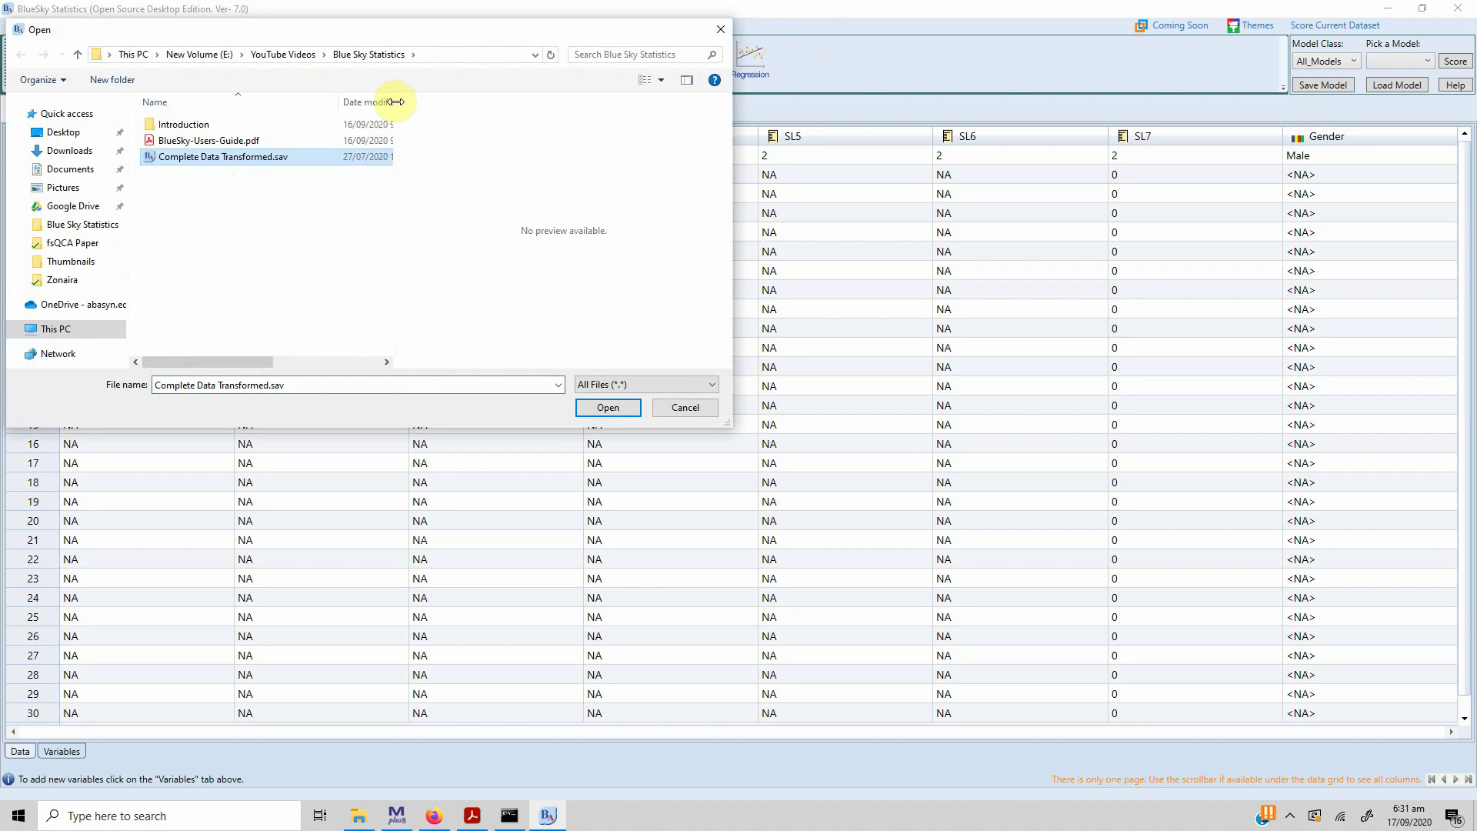
left_click(622, 410)
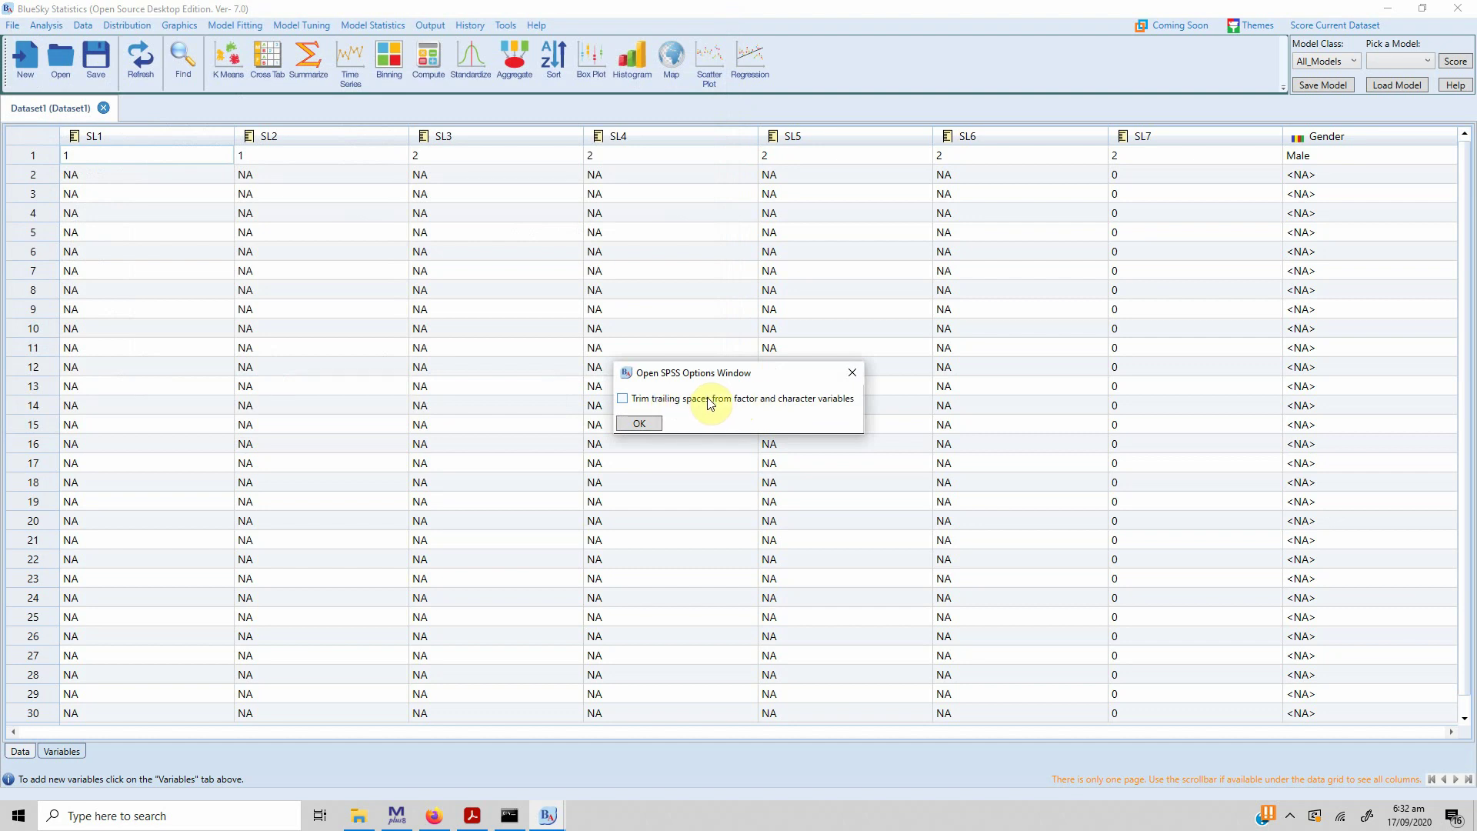
left_click(646, 422)
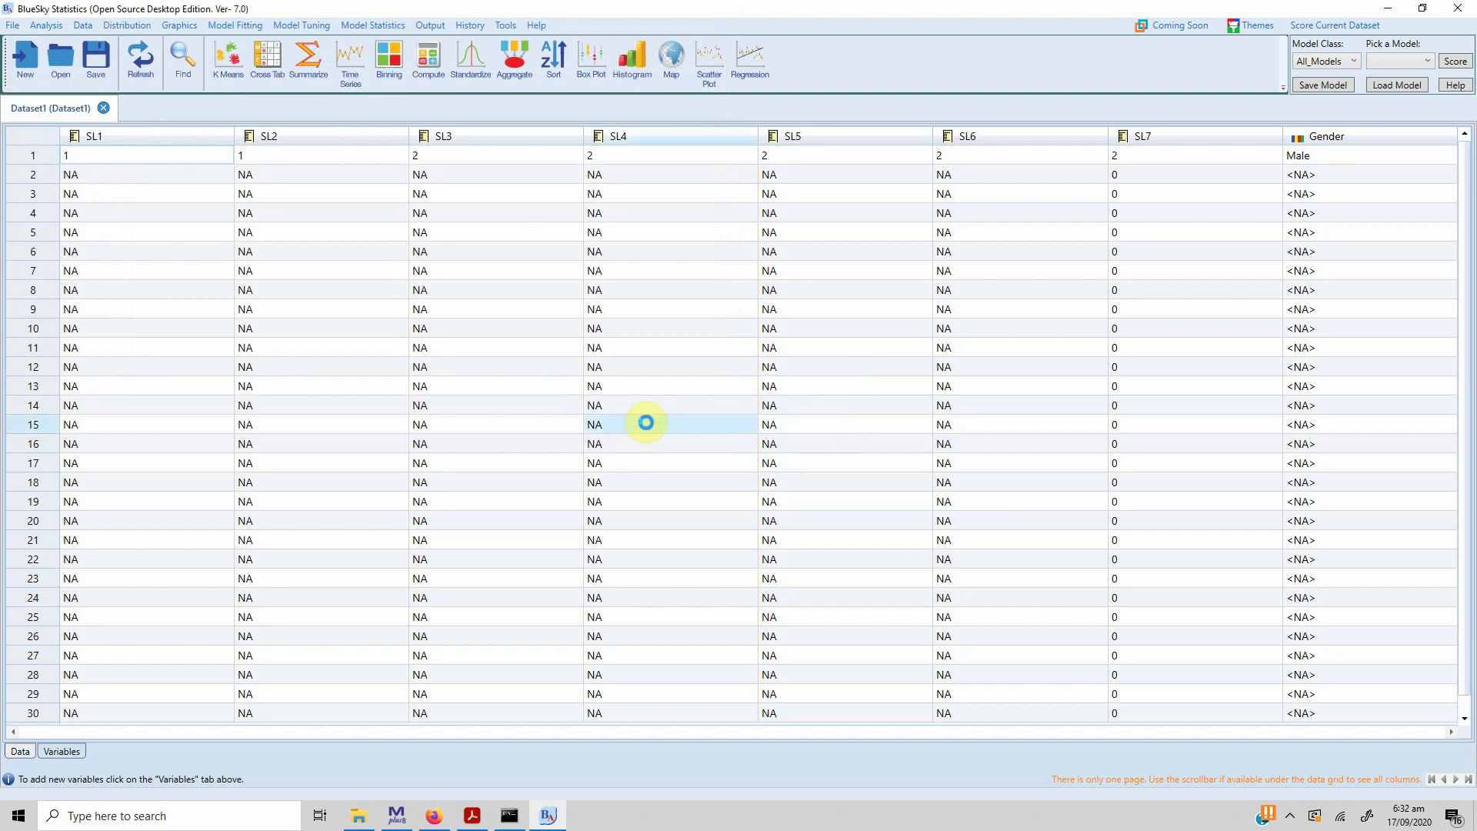
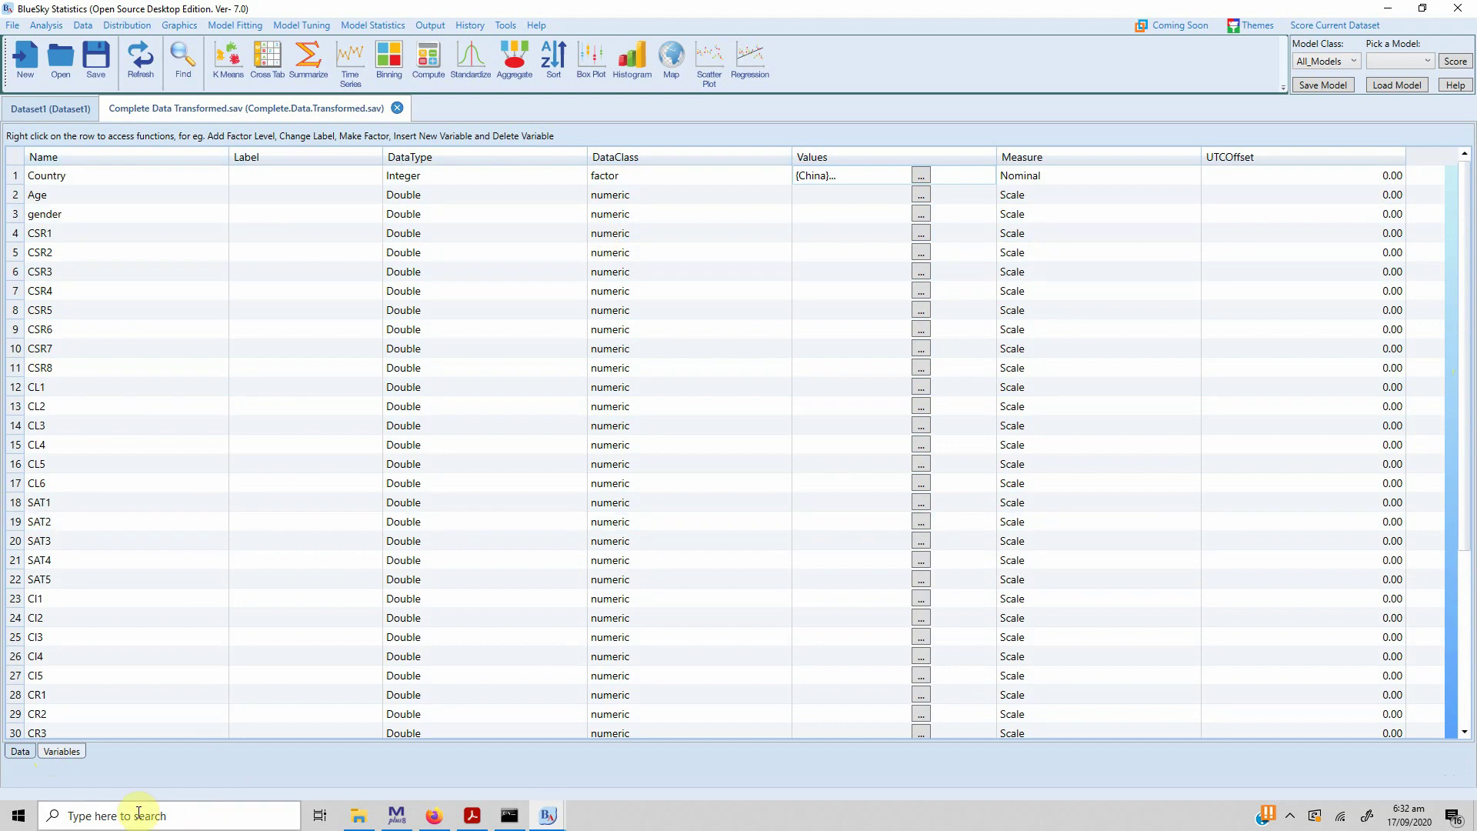
left_click(22, 752)
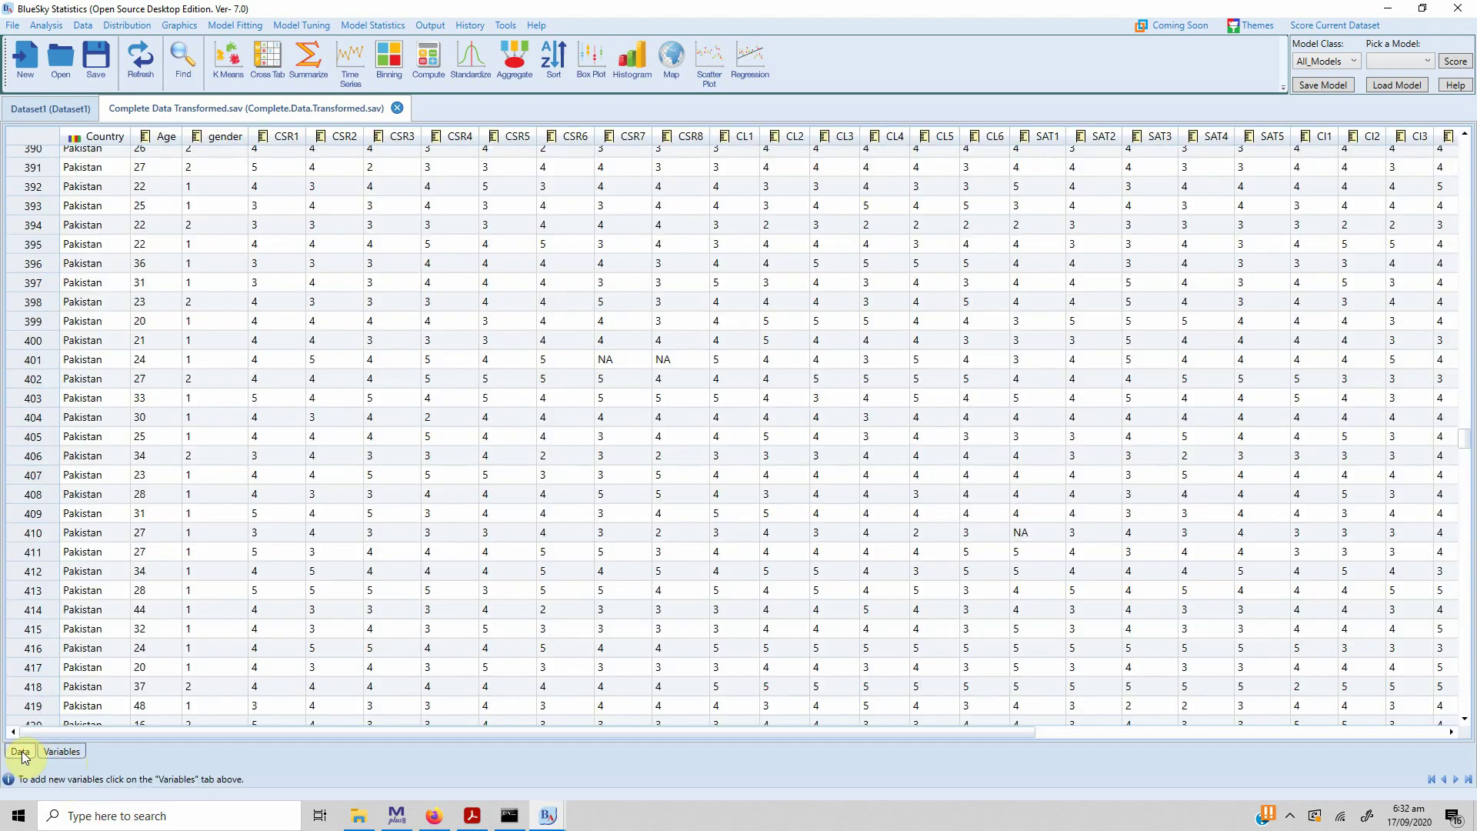
left_click(61, 32)
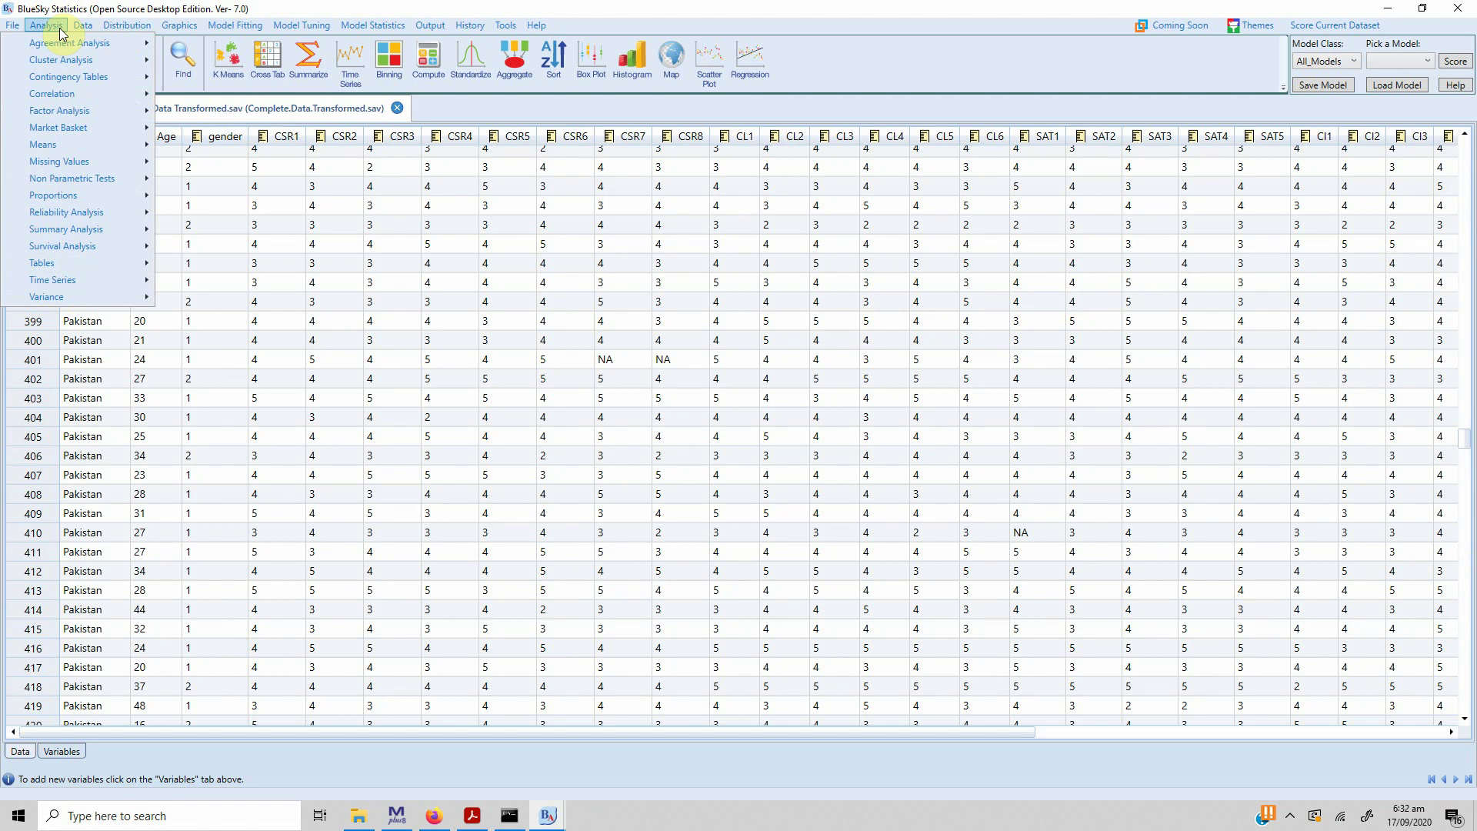
left_click(59, 31)
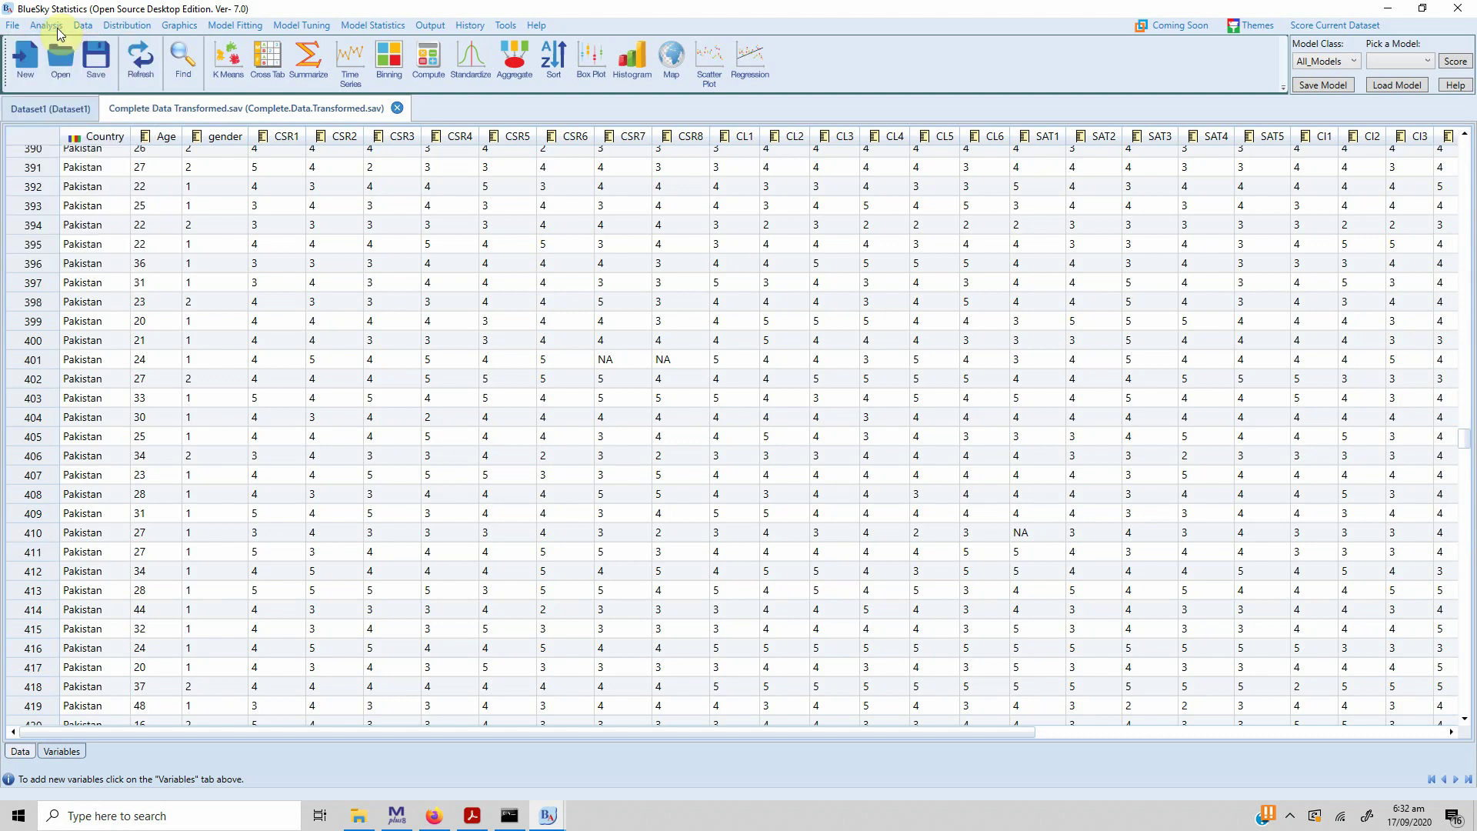
left_click(59, 30)
mouse_move(76, 231)
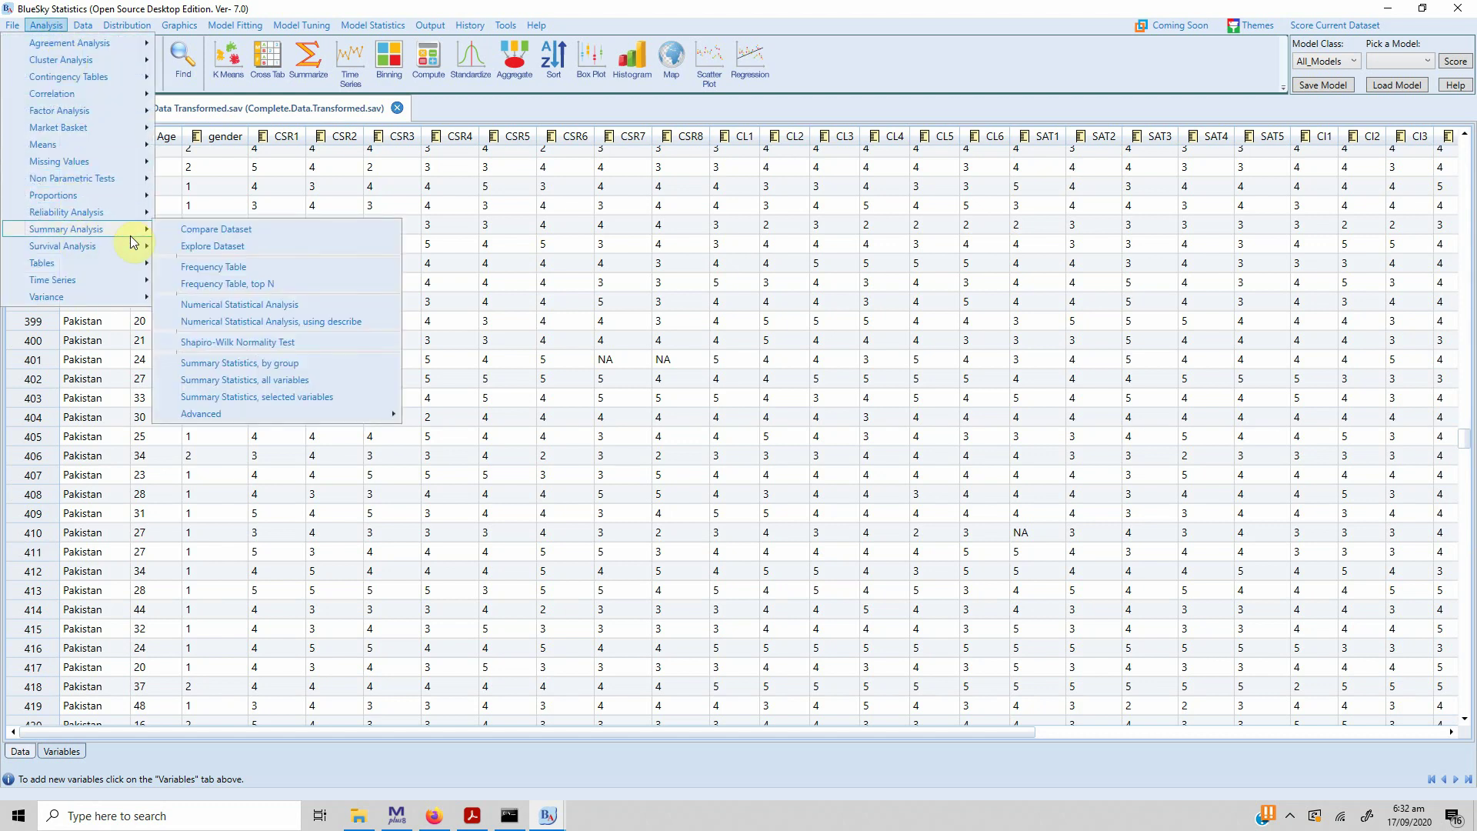
left_click(238, 265)
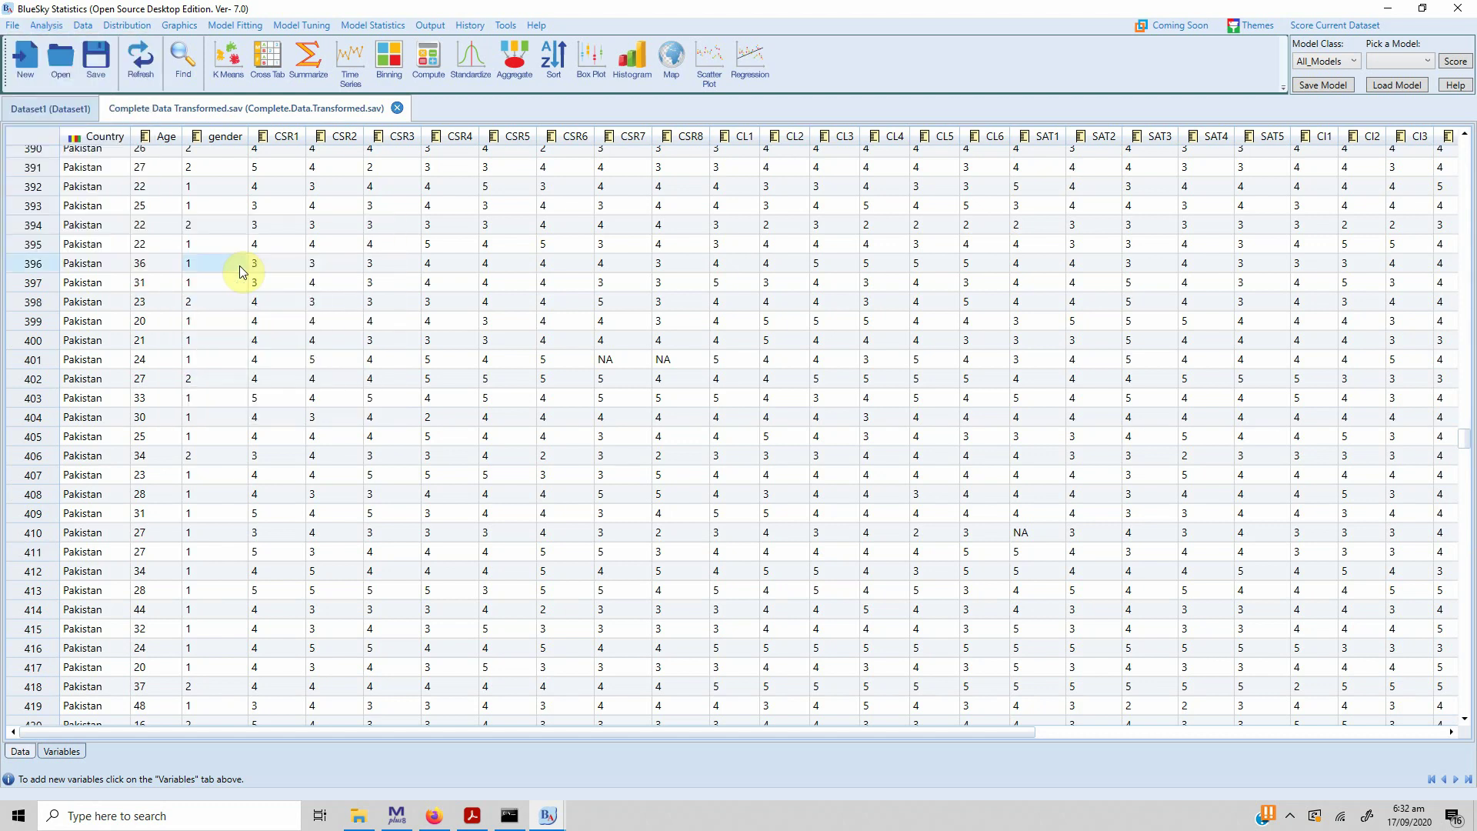
left_click(641, 288)
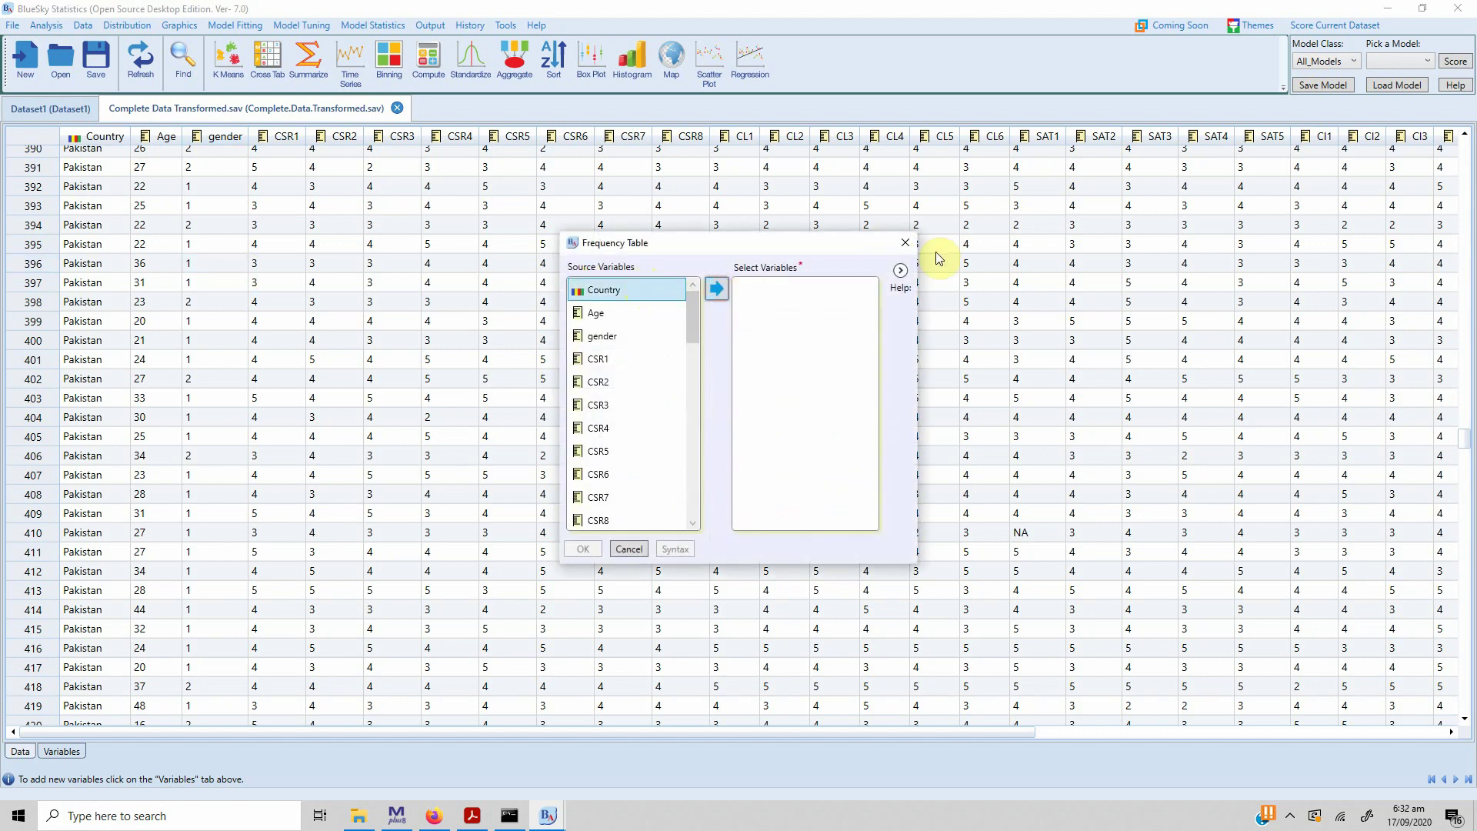
left_click(909, 241)
Run a Frequency Table summary analysis on the Country variable of the transformed dataset
left_click(46, 26)
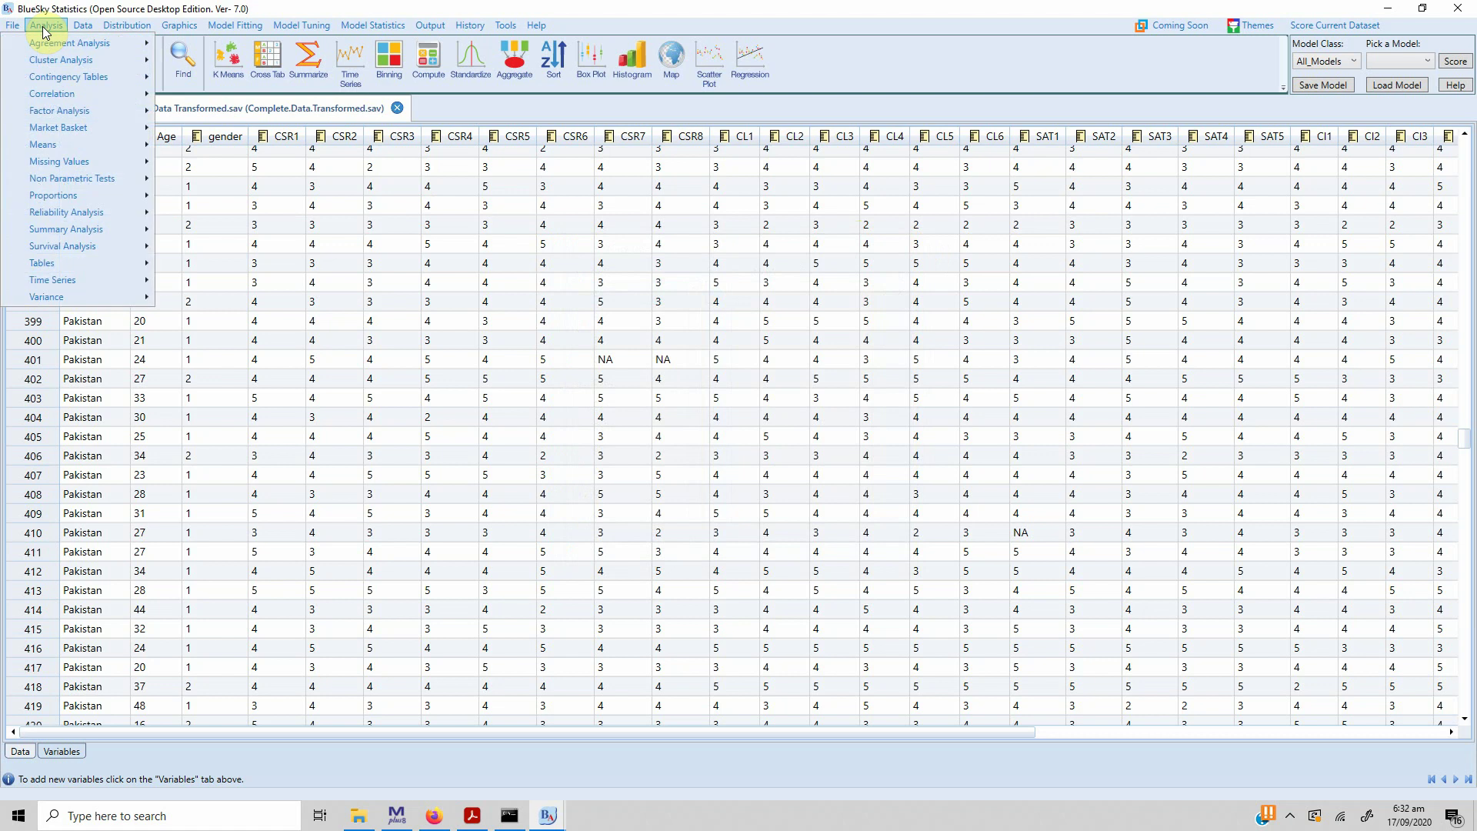
mouse_move(82, 229)
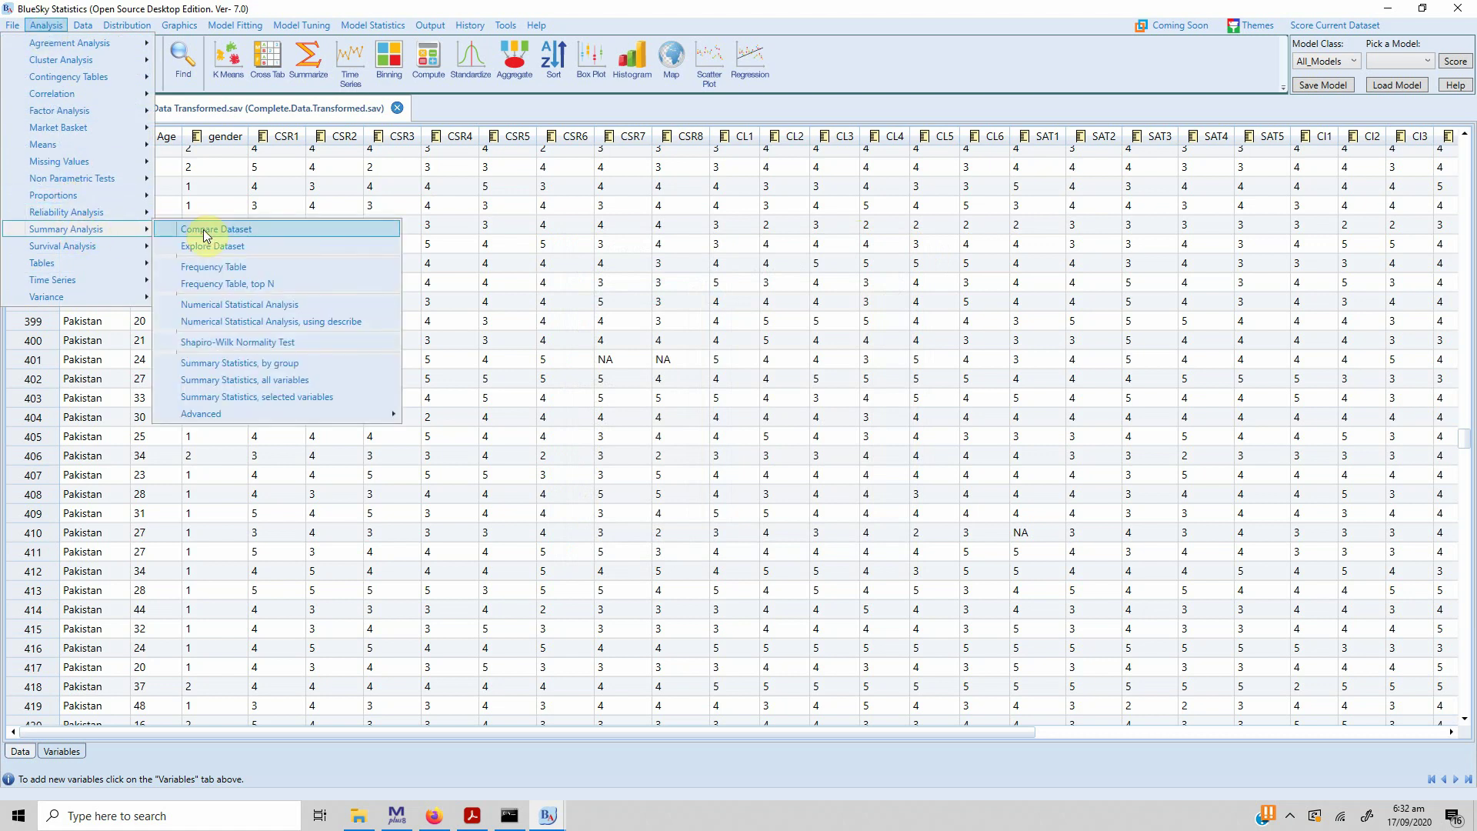
left_click(215, 266)
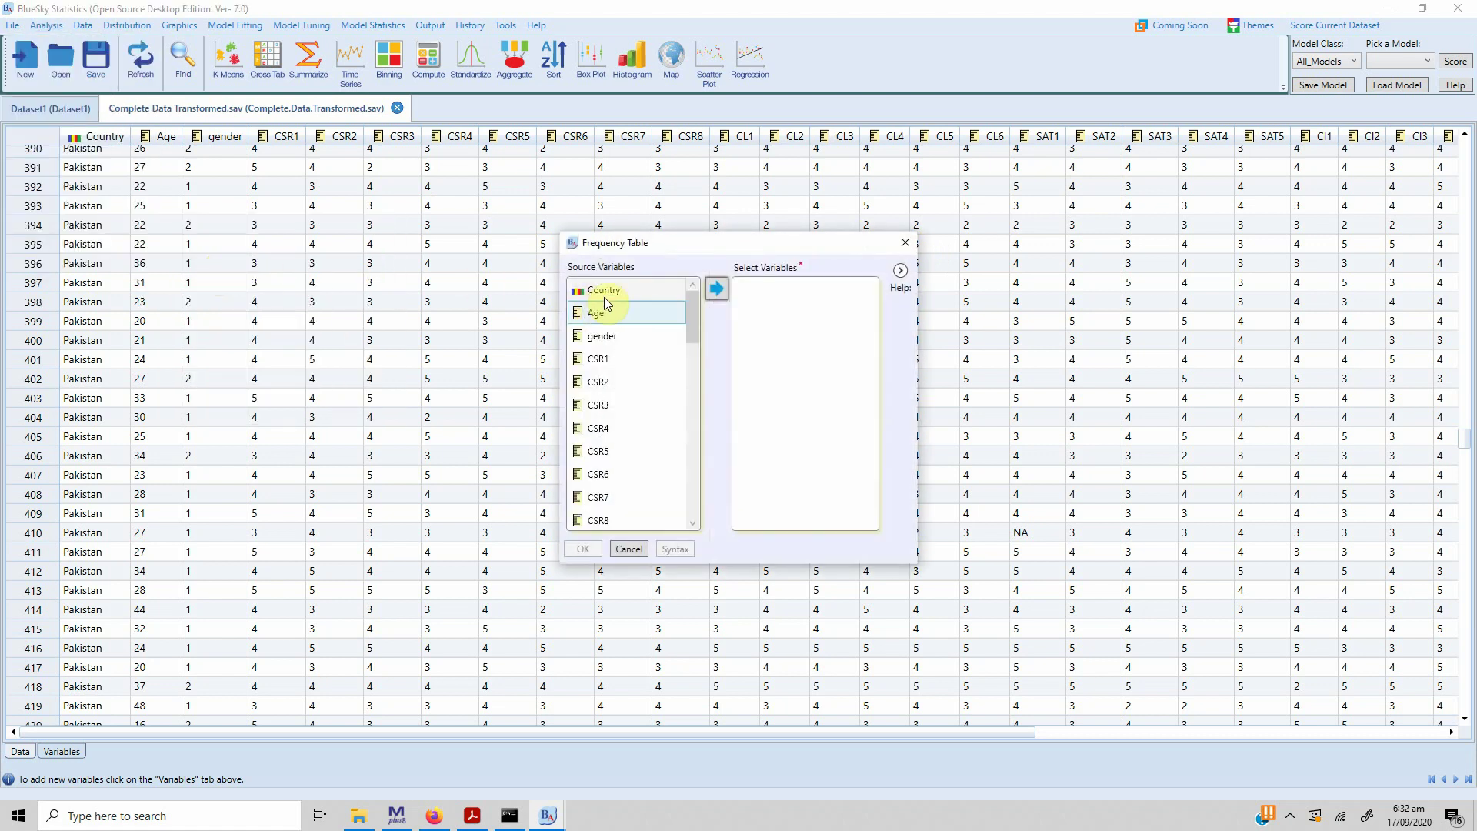
left_click(717, 290)
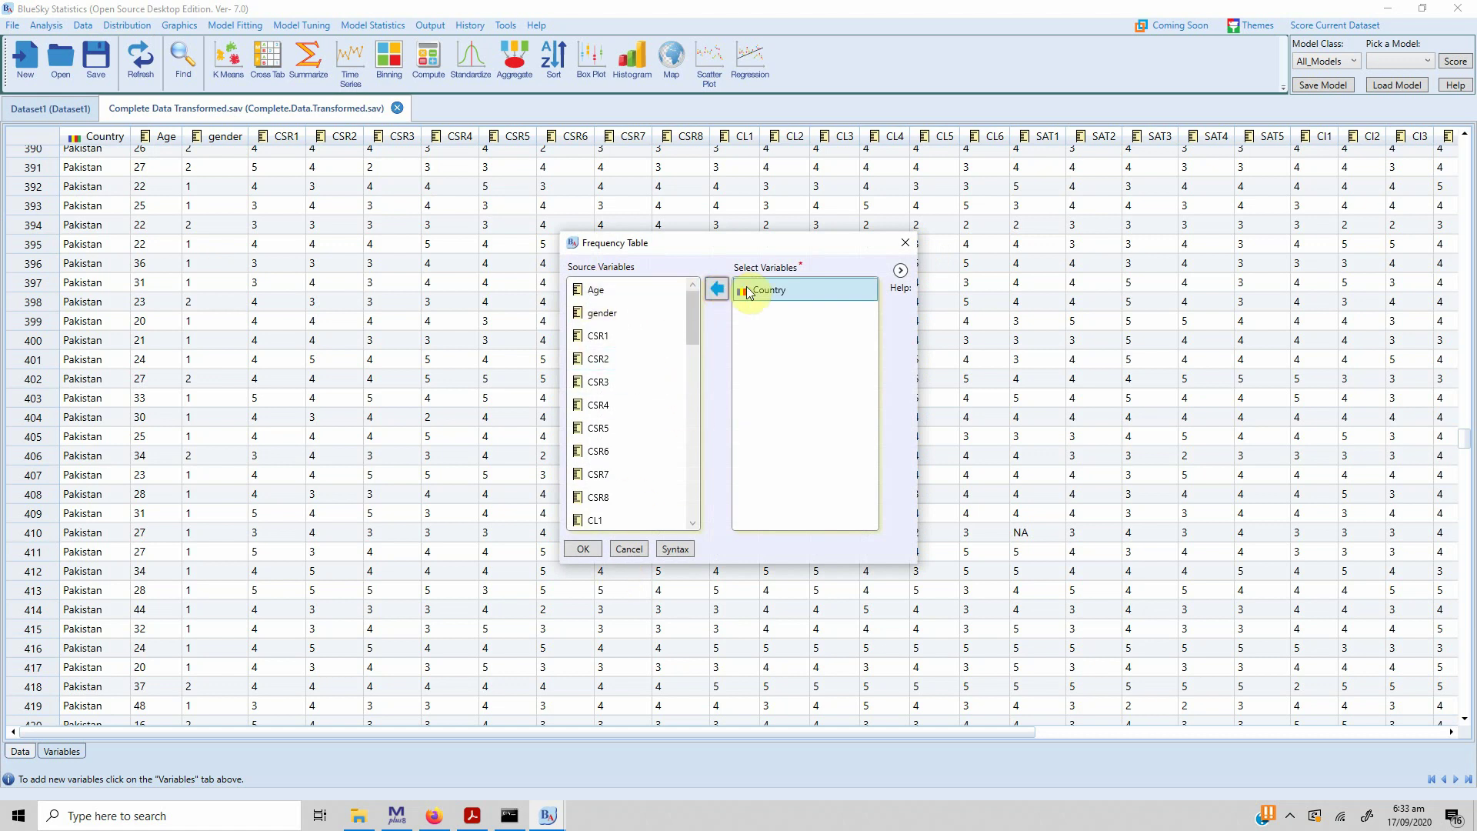
left_click(572, 548)
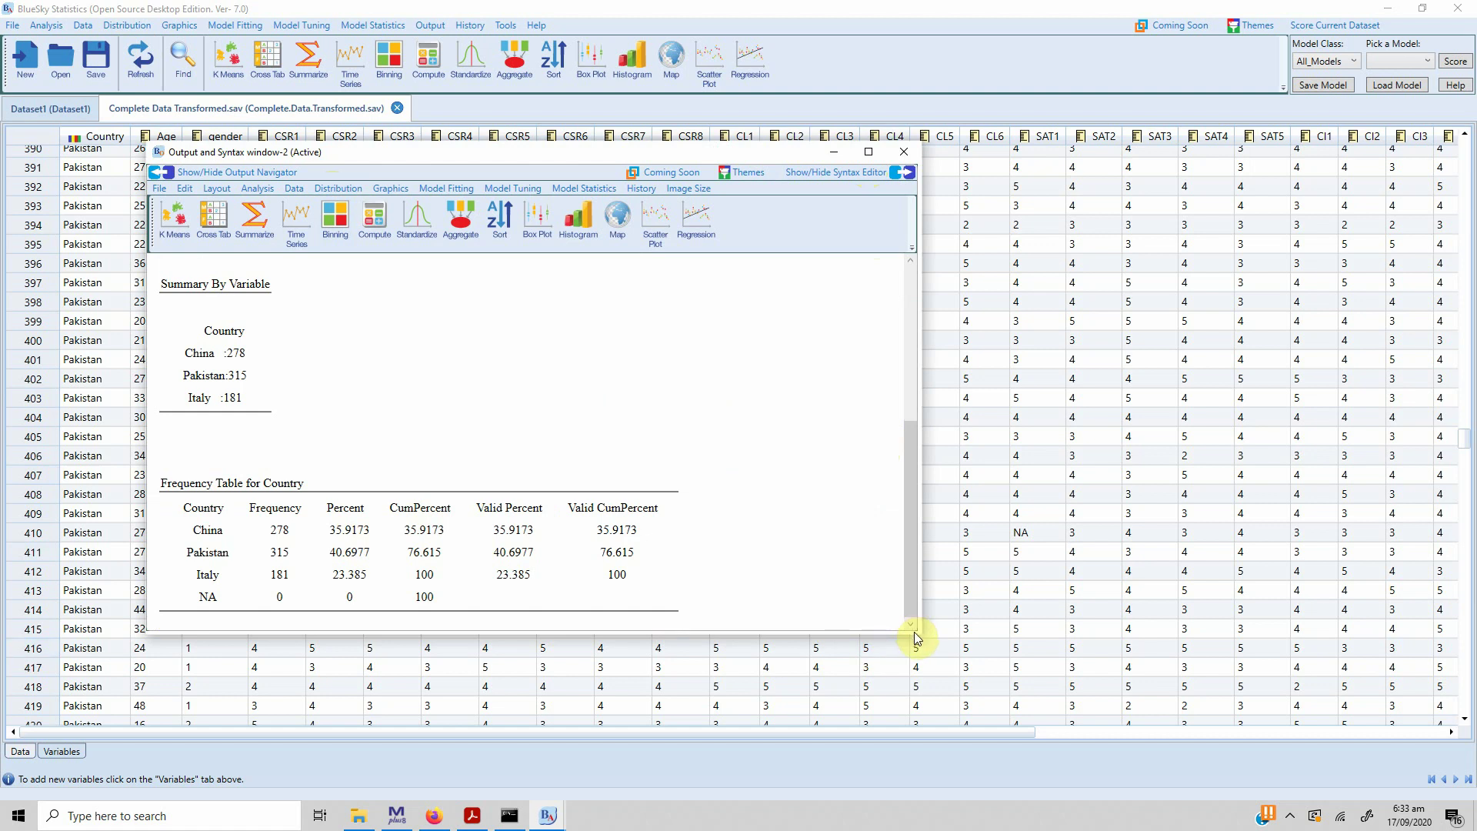
Enlarge the output window and examine the dataset overview, Country summary and frequency table, including the table's export options
left_click_drag(918, 633, 1111, 732)
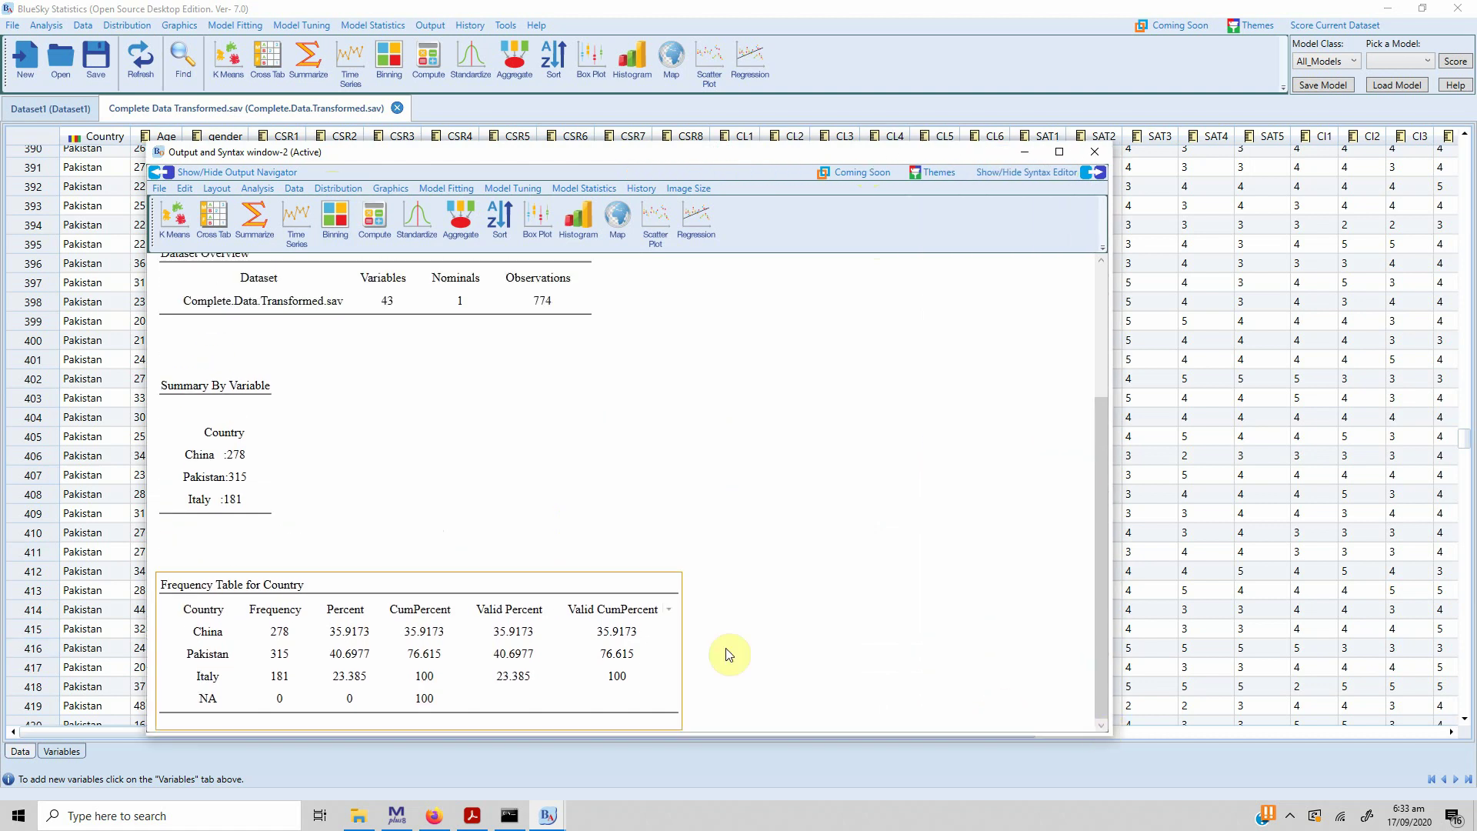
scroll(559, 590, "up", 3)
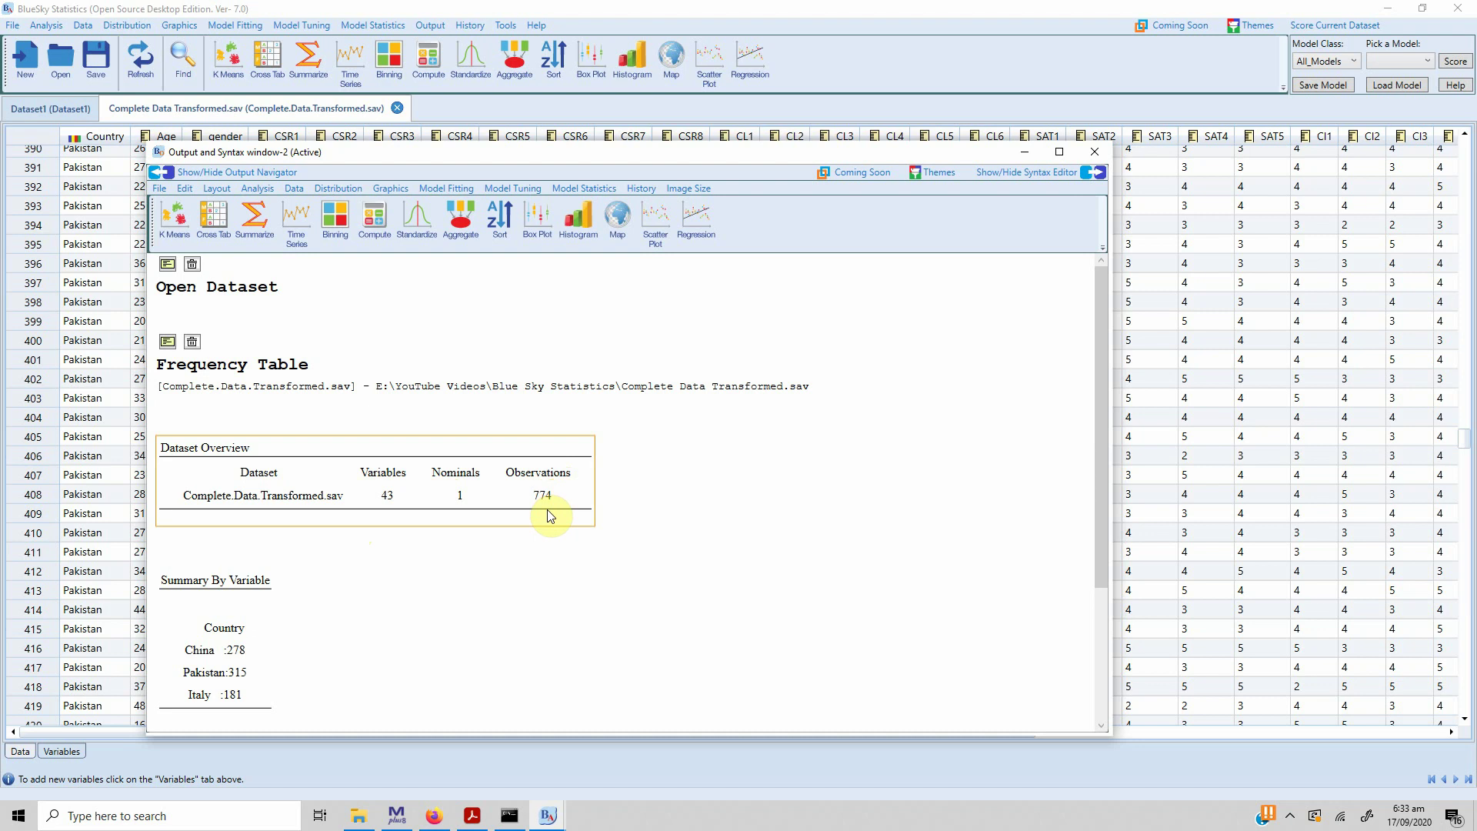
scroll(549, 514, "down", 3)
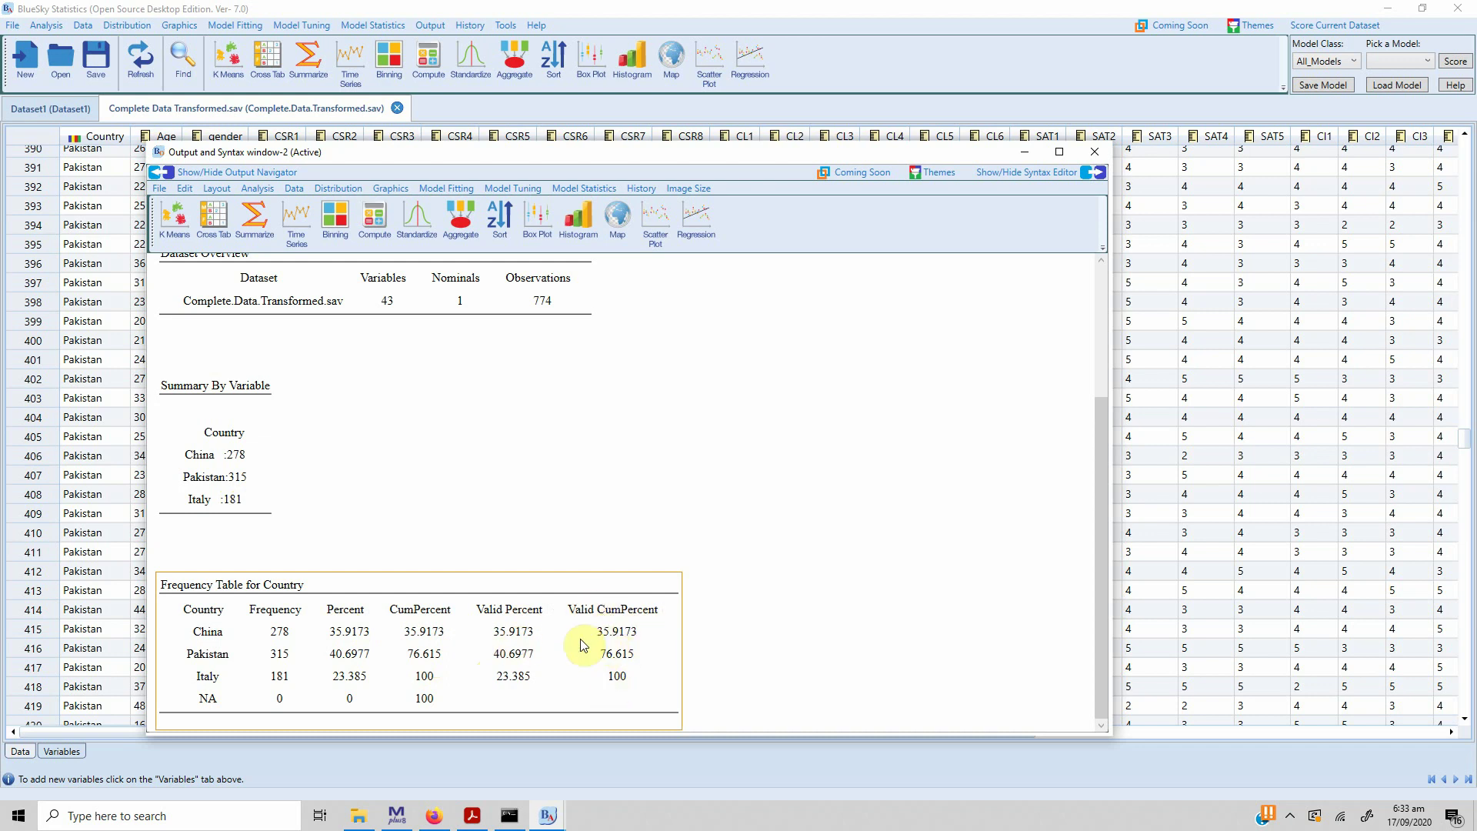
right_click(429, 636)
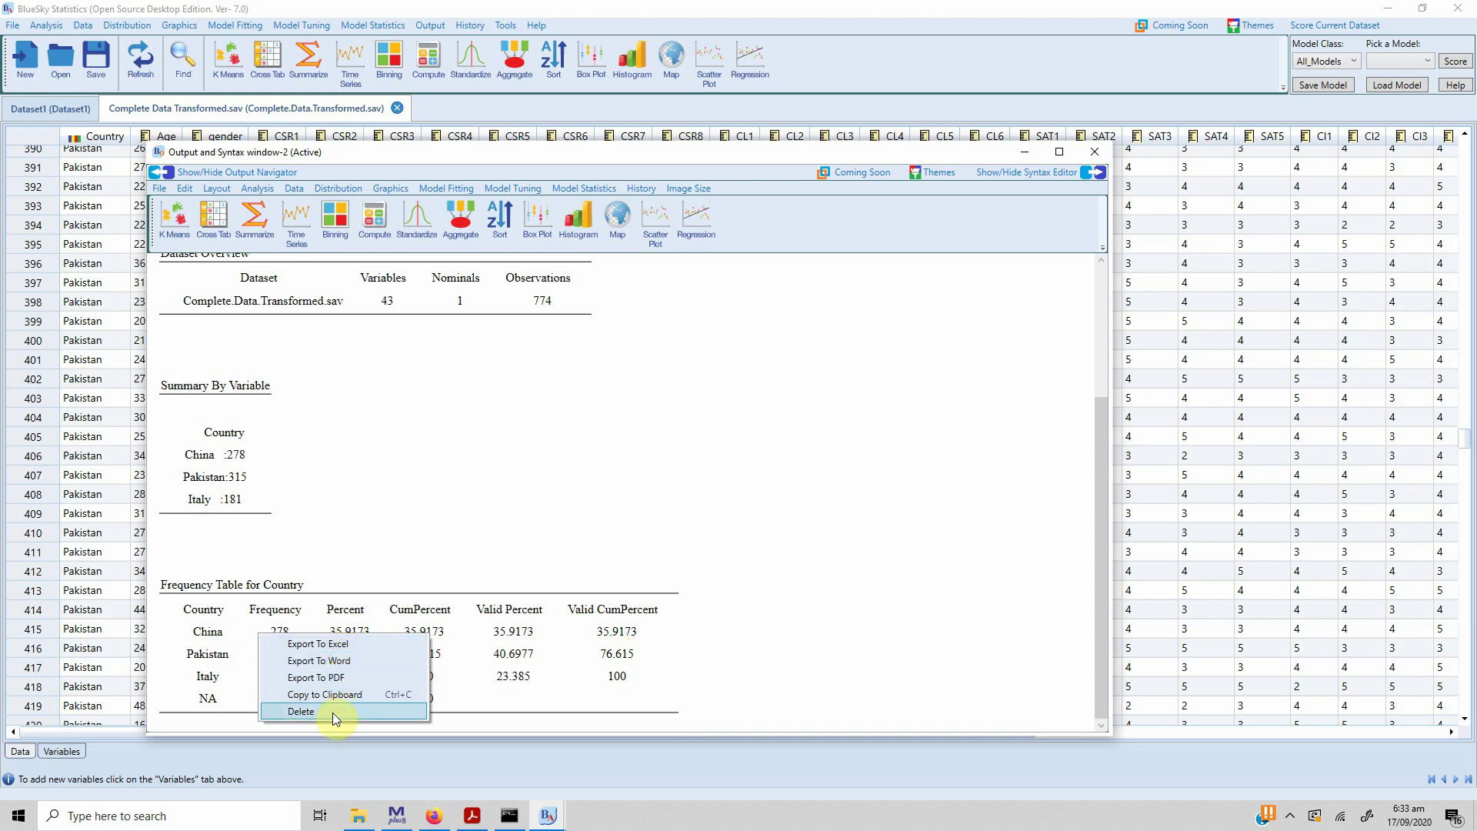
Show the R Syntax Editor beside the analysis output and view its sample script
left_click(1096, 154)
left_click(1096, 171)
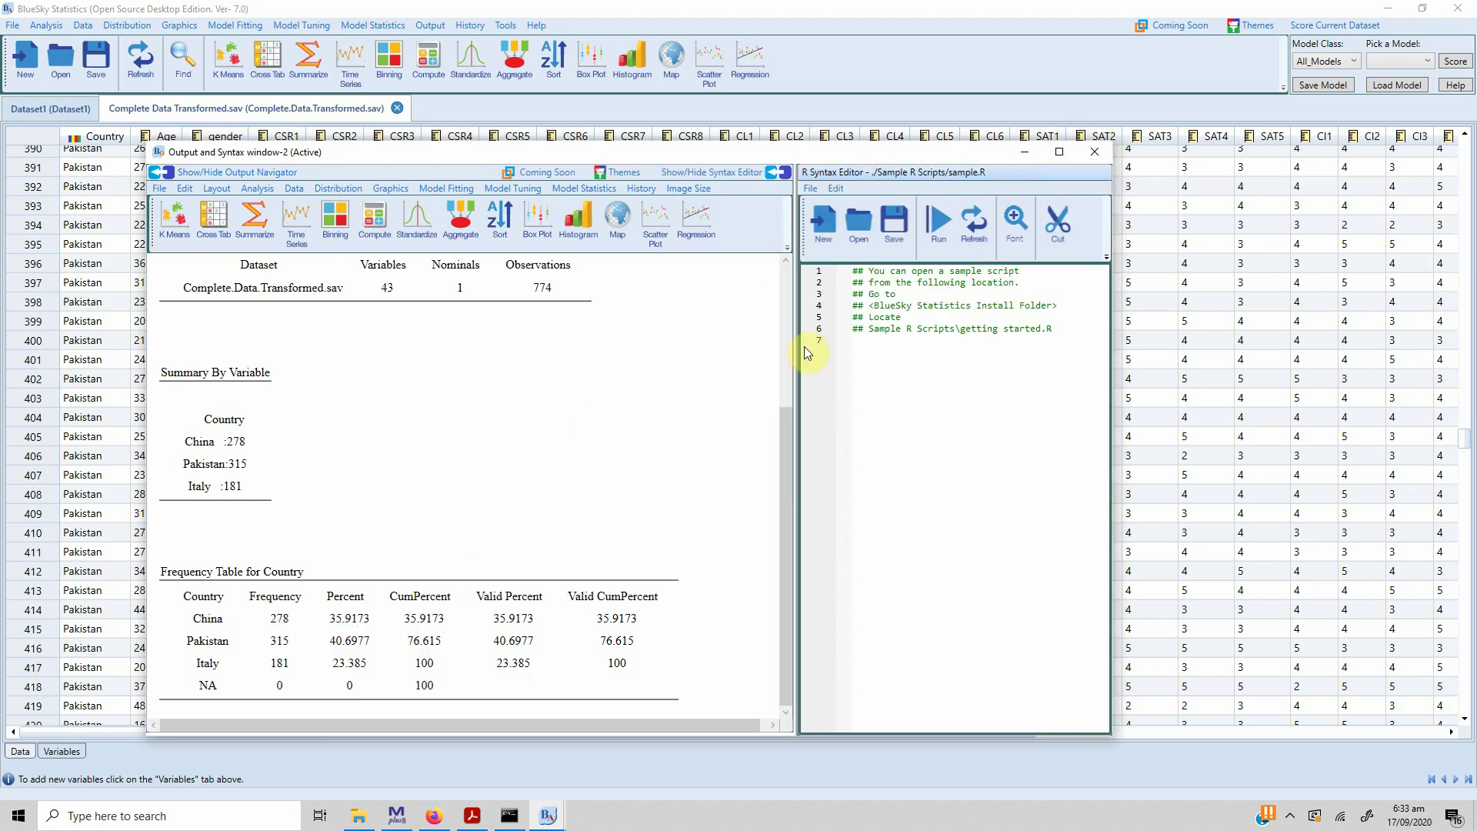
left_click(885, 328)
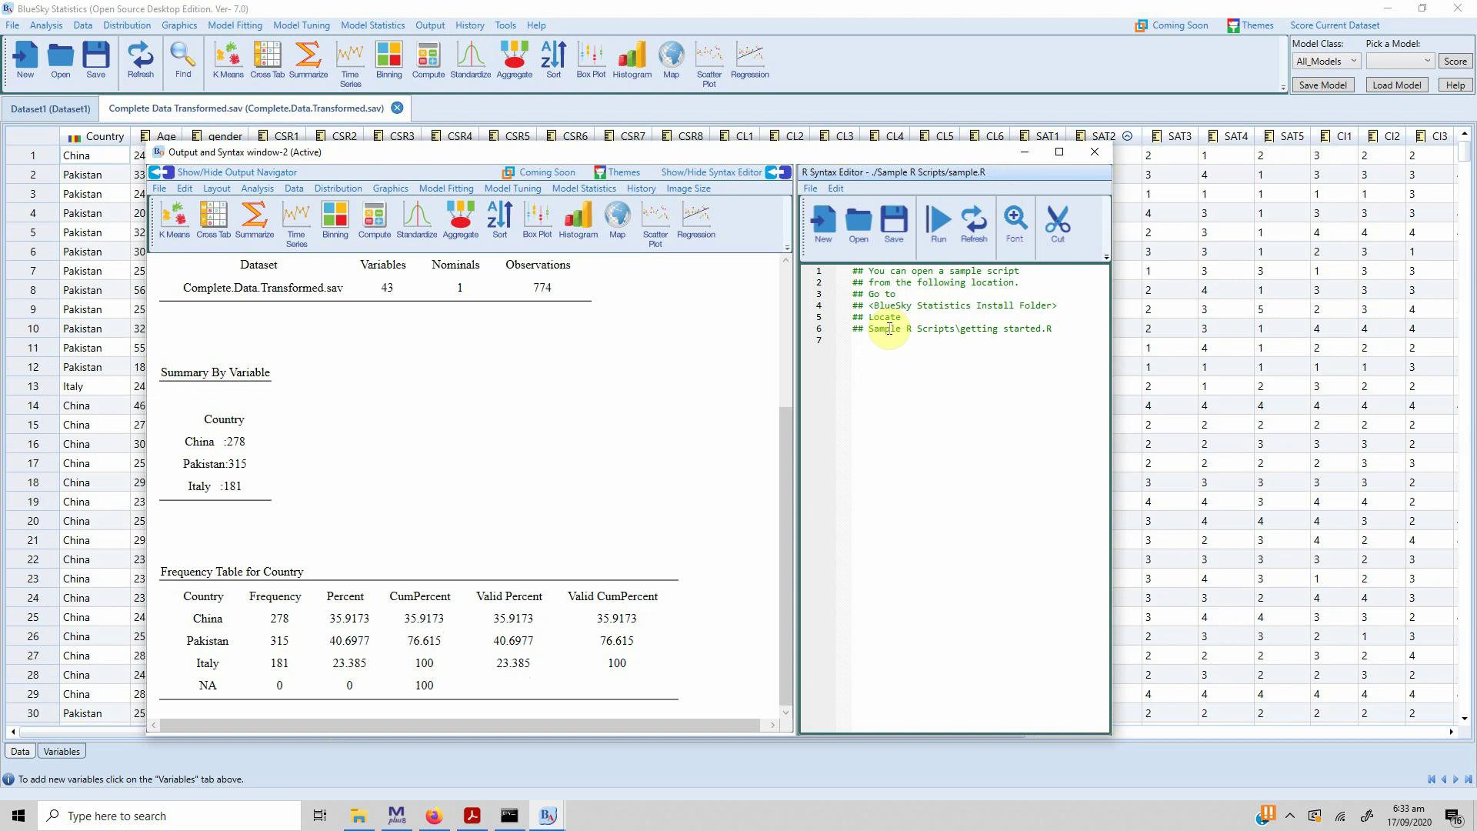
Close the output and syntax window without saving the analysis output and return to the data grid
left_click(1084, 156)
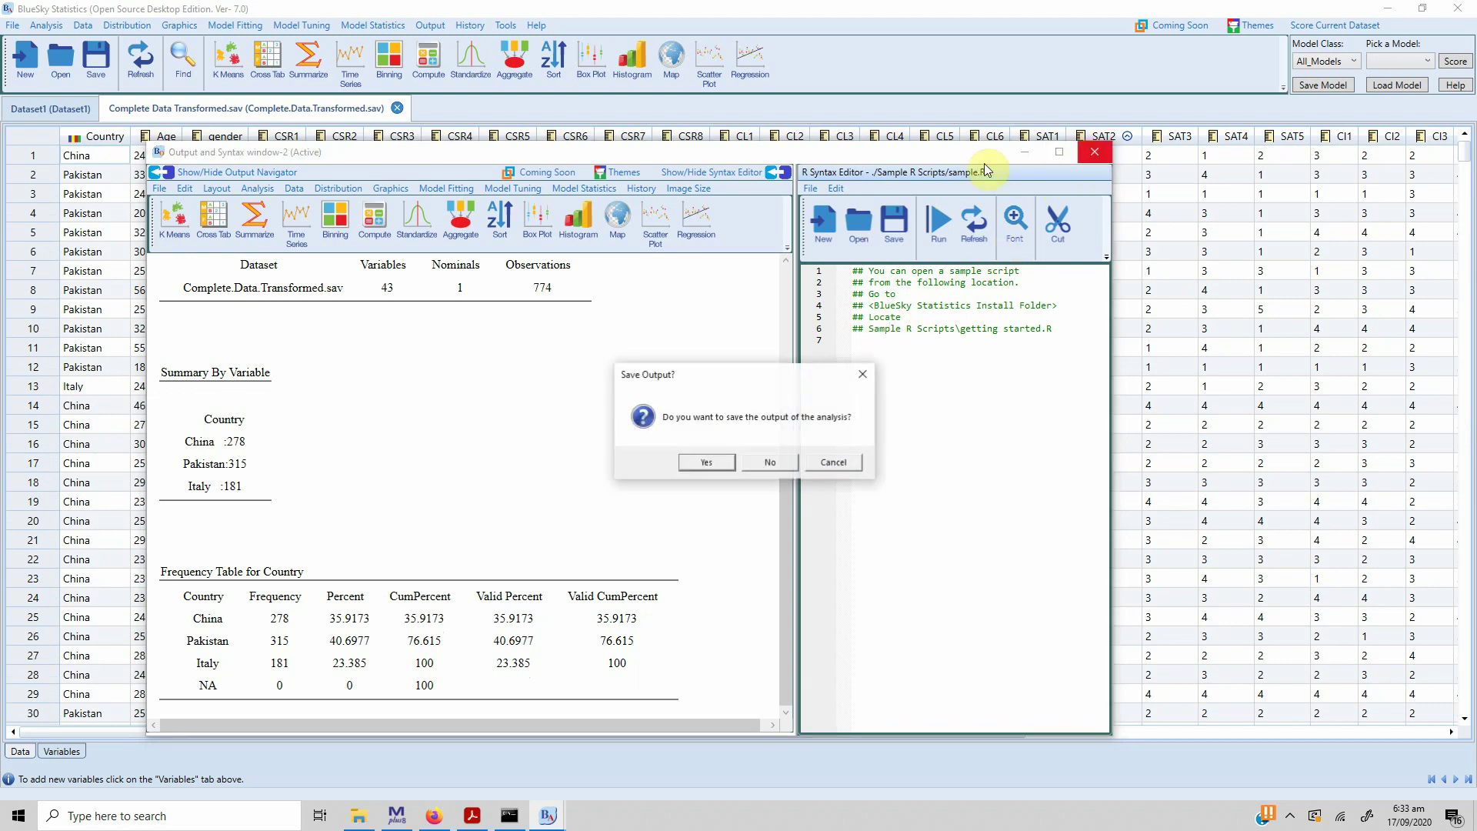
left_click(786, 462)
left_click(278, 198)
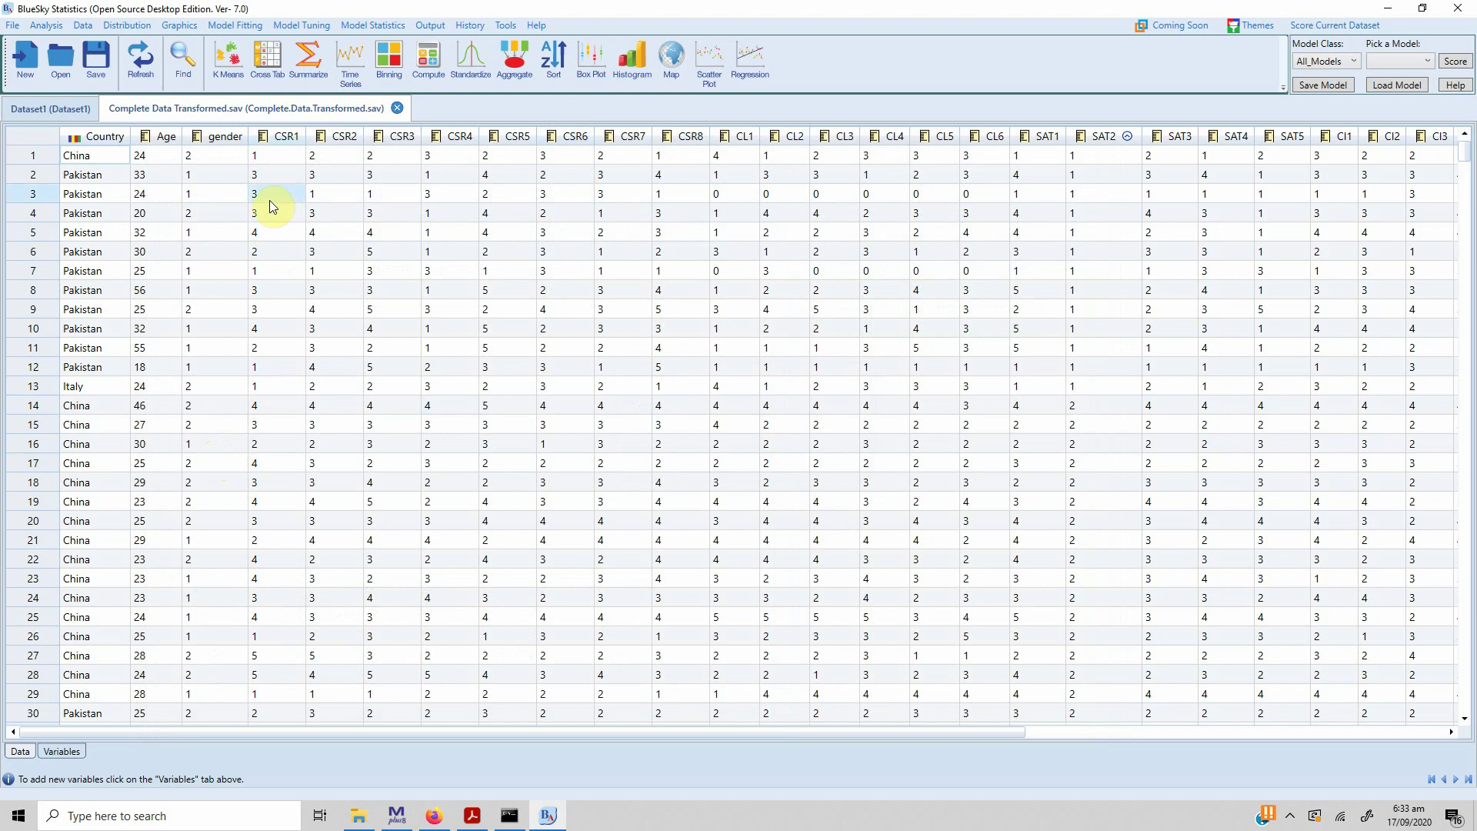
left_click(348, 313)
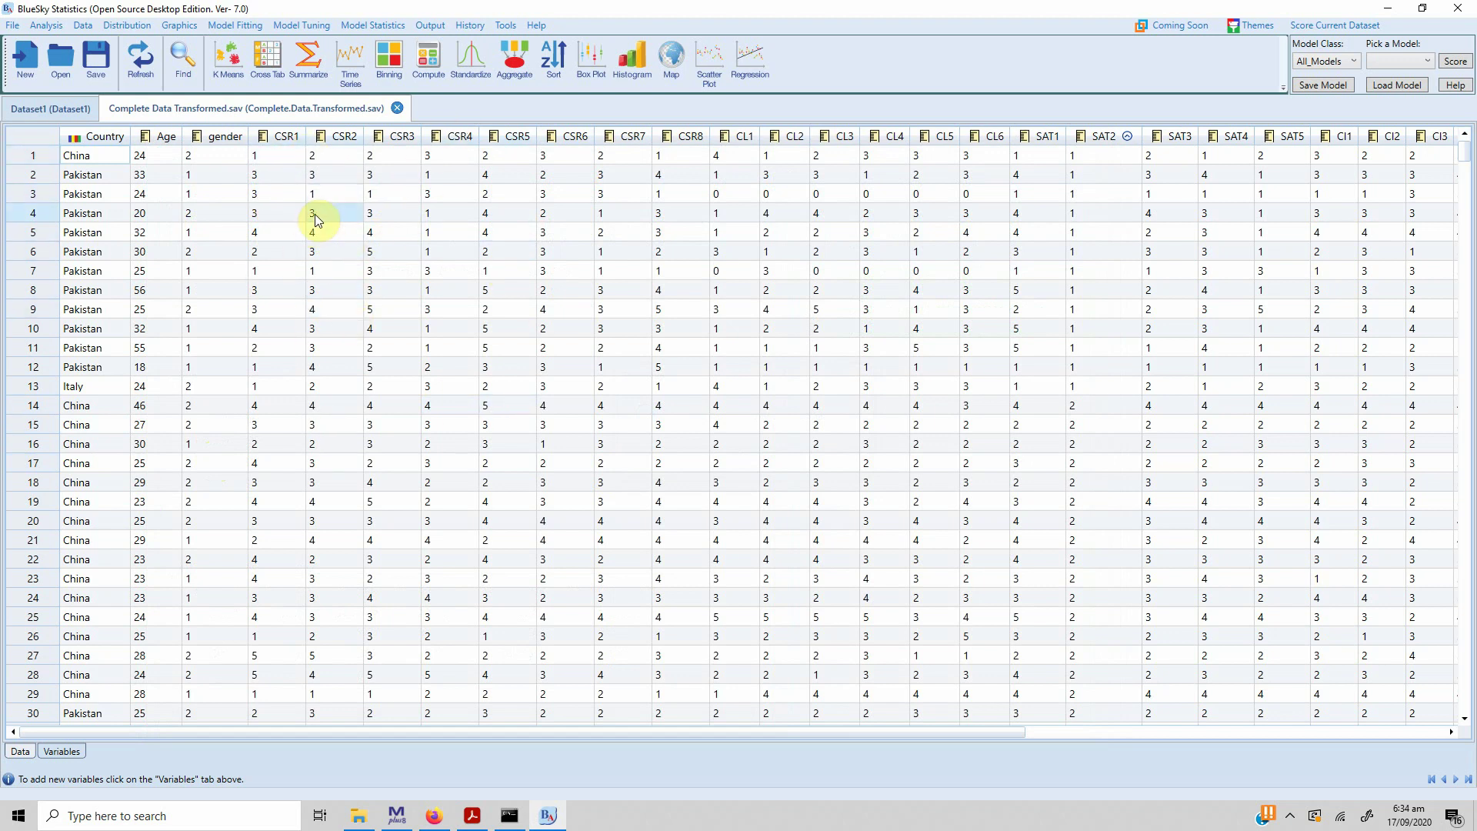
left_click(53, 31)
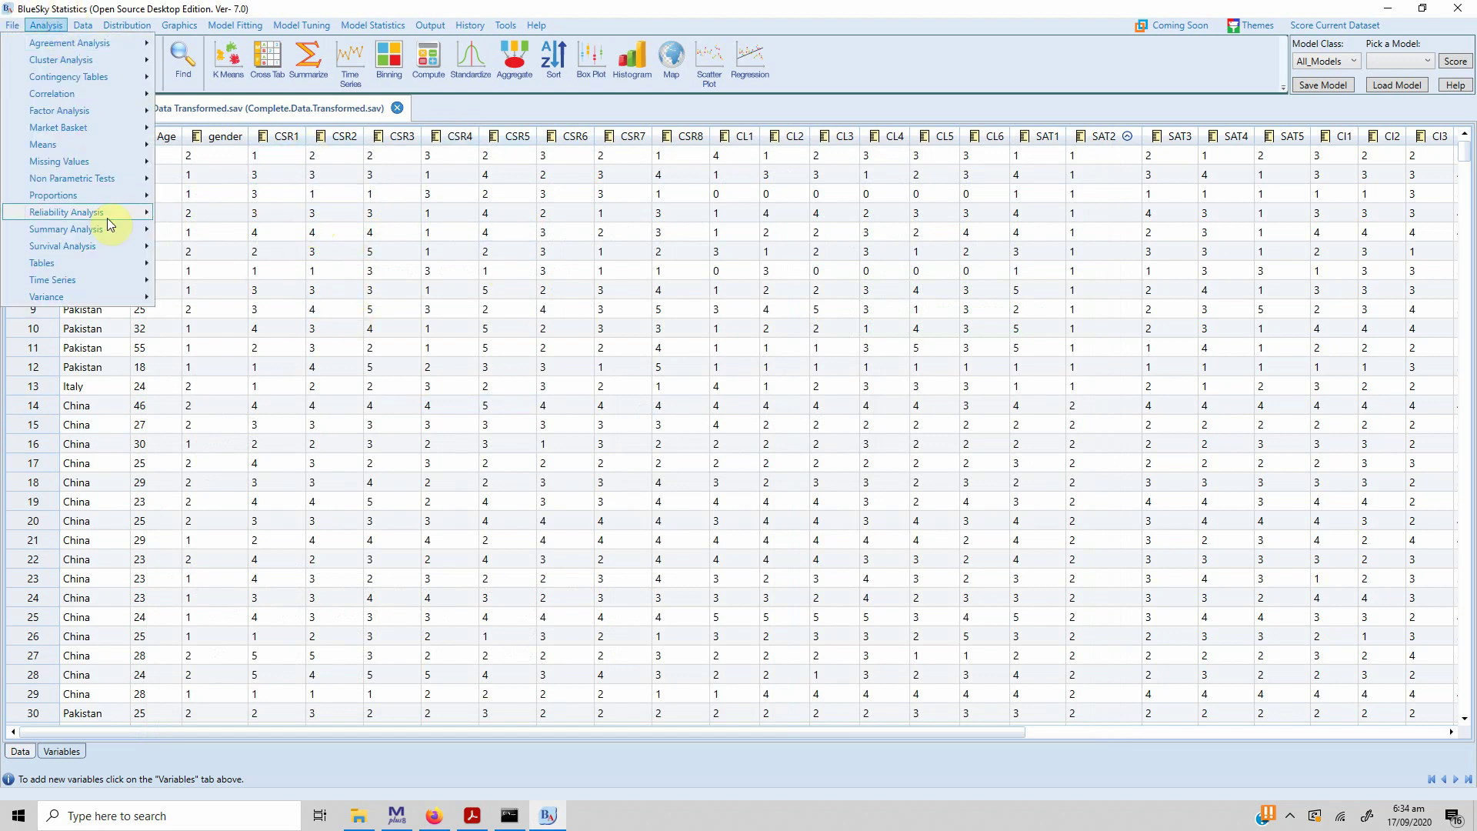
mouse_move(116, 167)
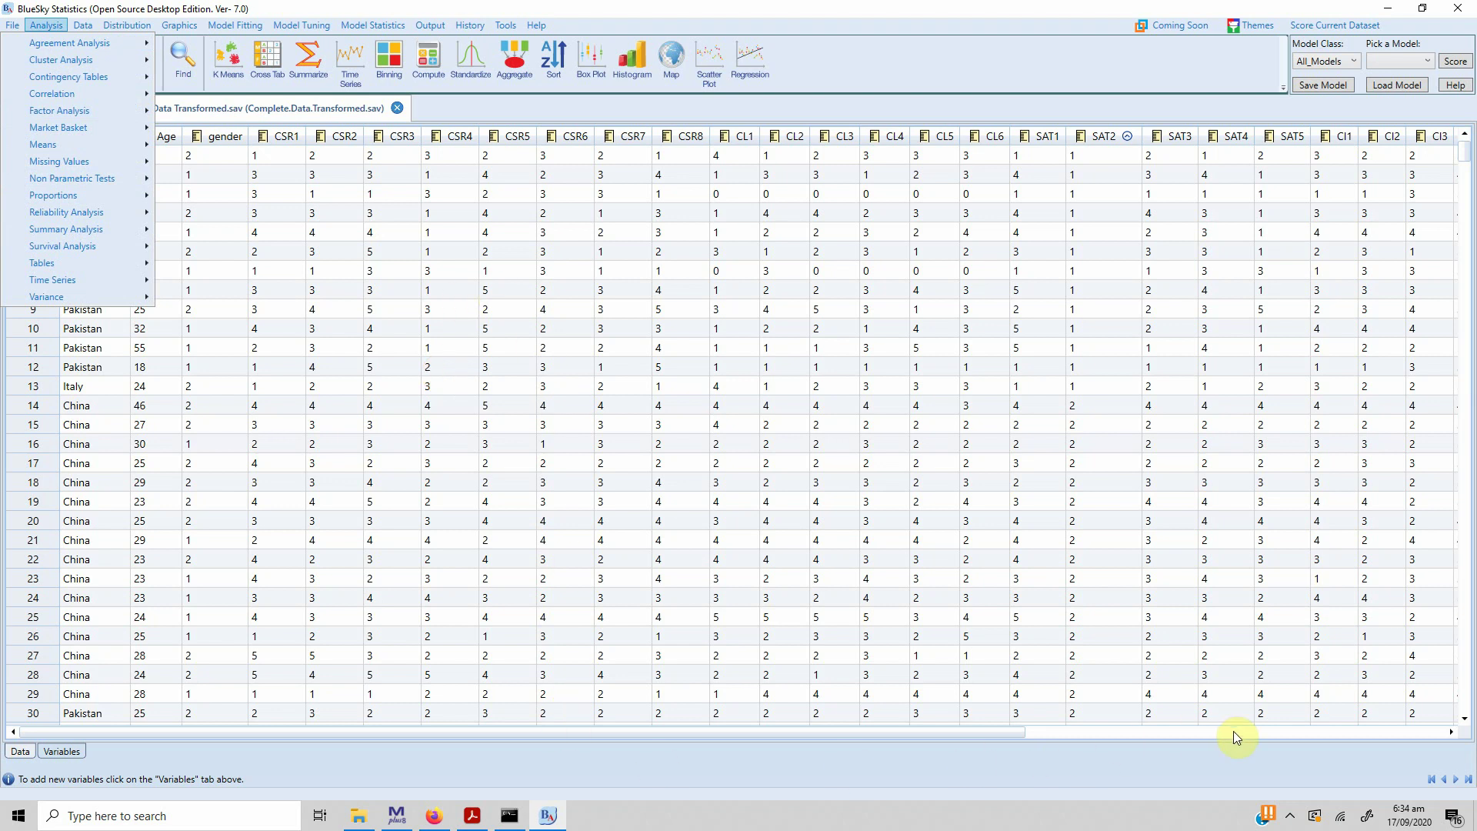
left_click(1291, 817)
left_click(1229, 756)
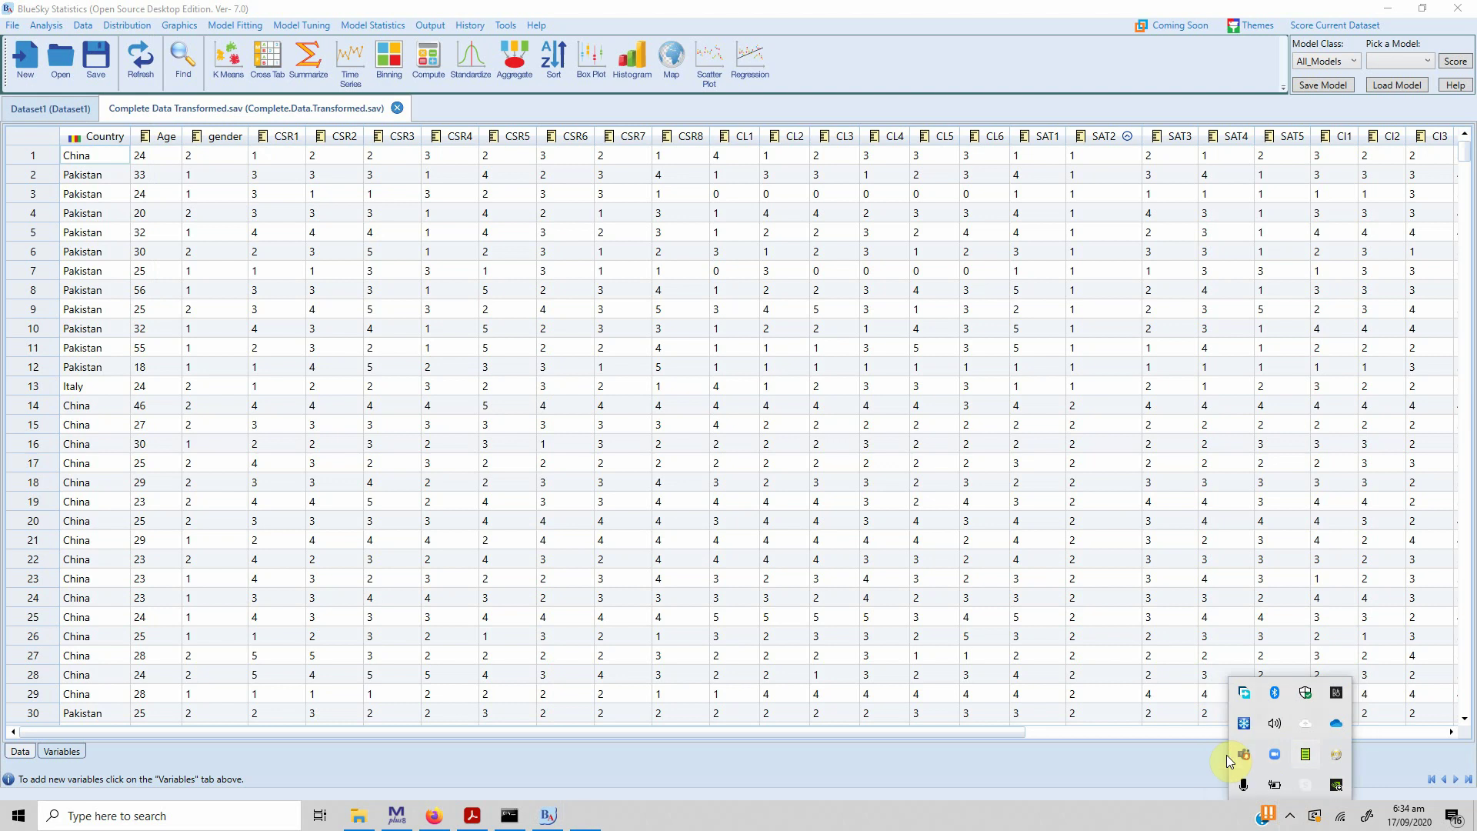